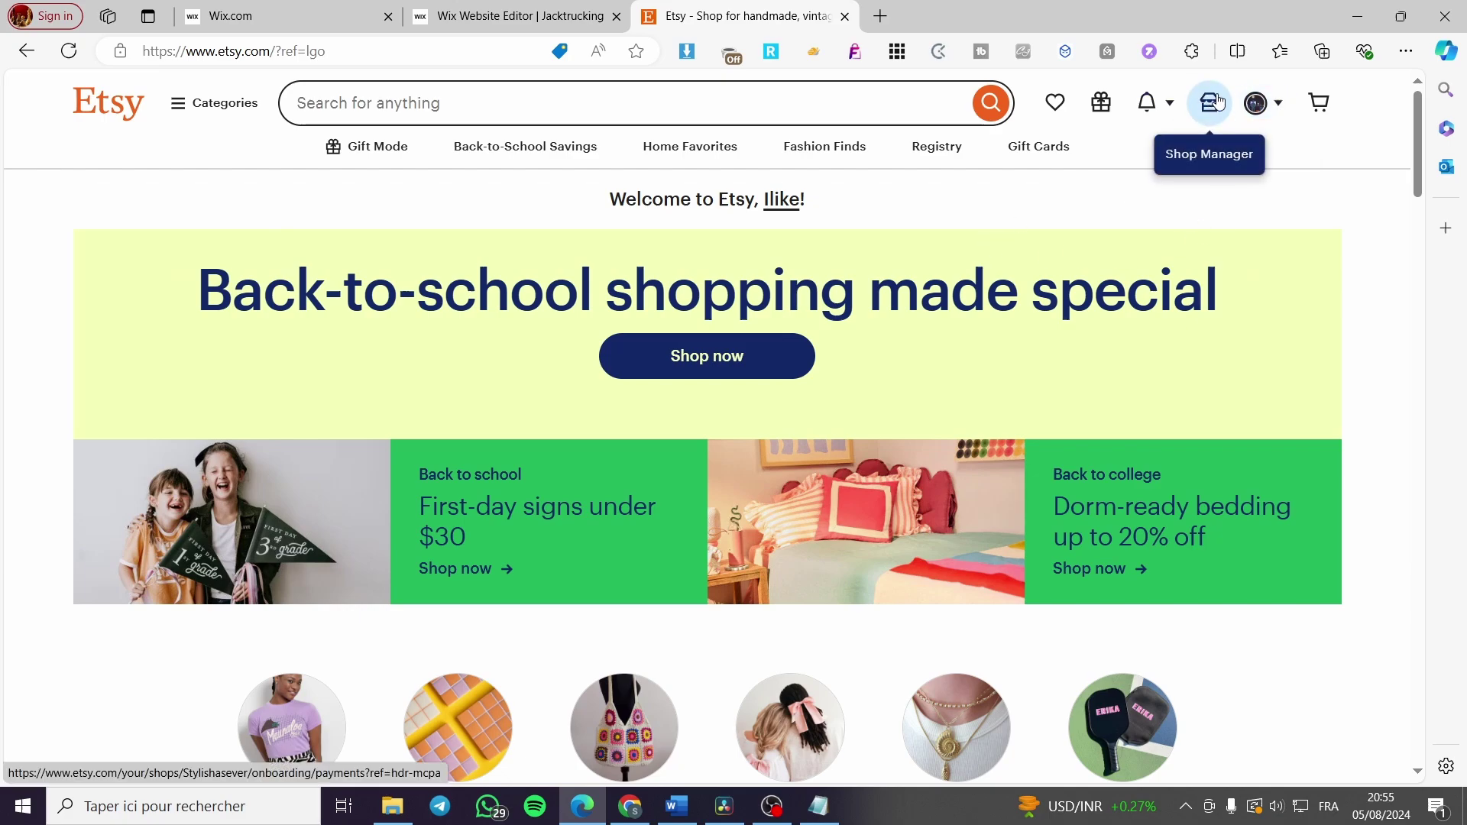
Go from the Etsy profile to the Stylishasever shop and browse its four T-shirt listings
{"action": "left_click", "coordinate": [779, 201]}
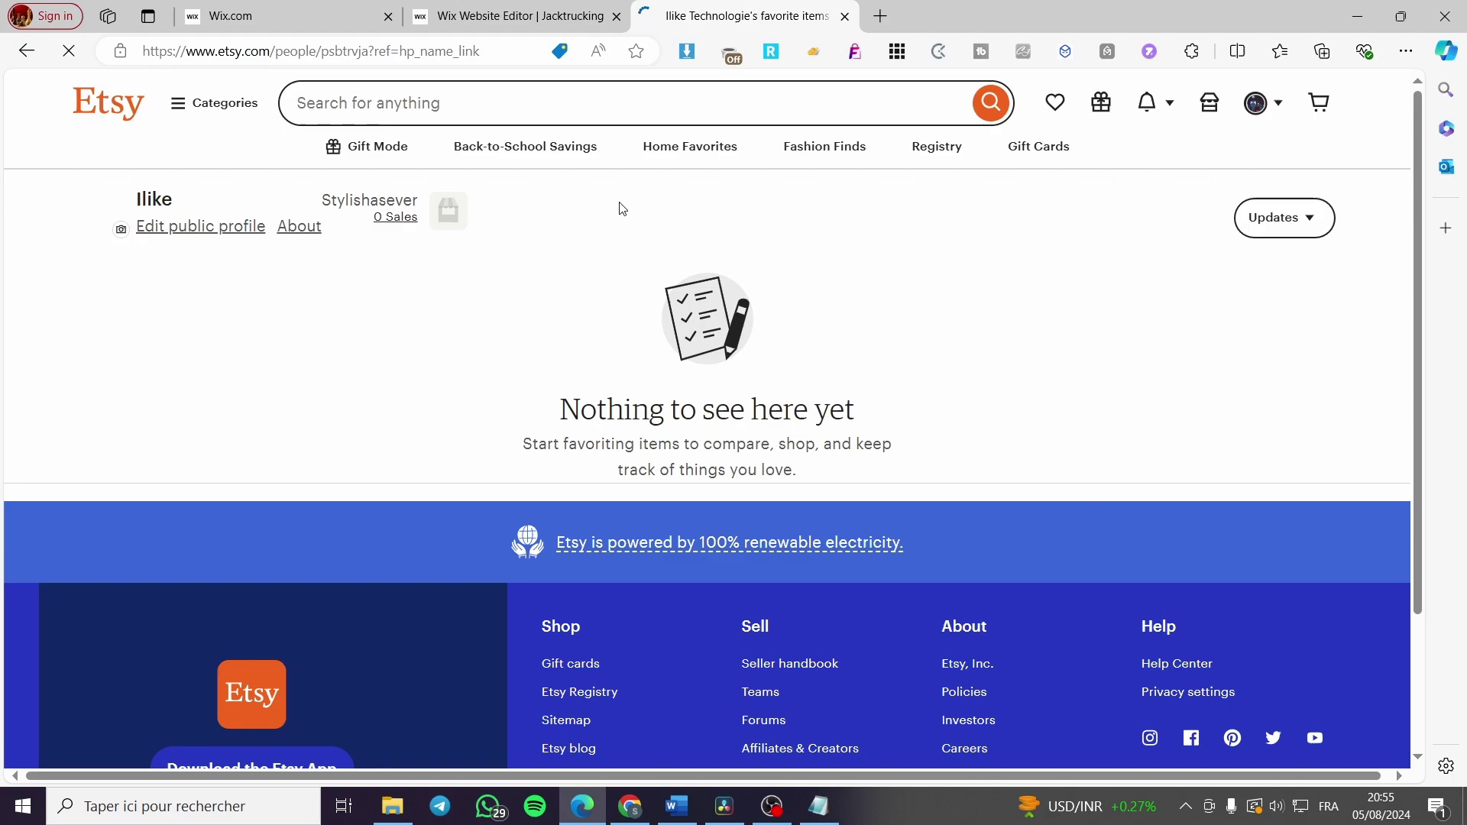
{"action": "left_click", "coordinate": [379, 203]}
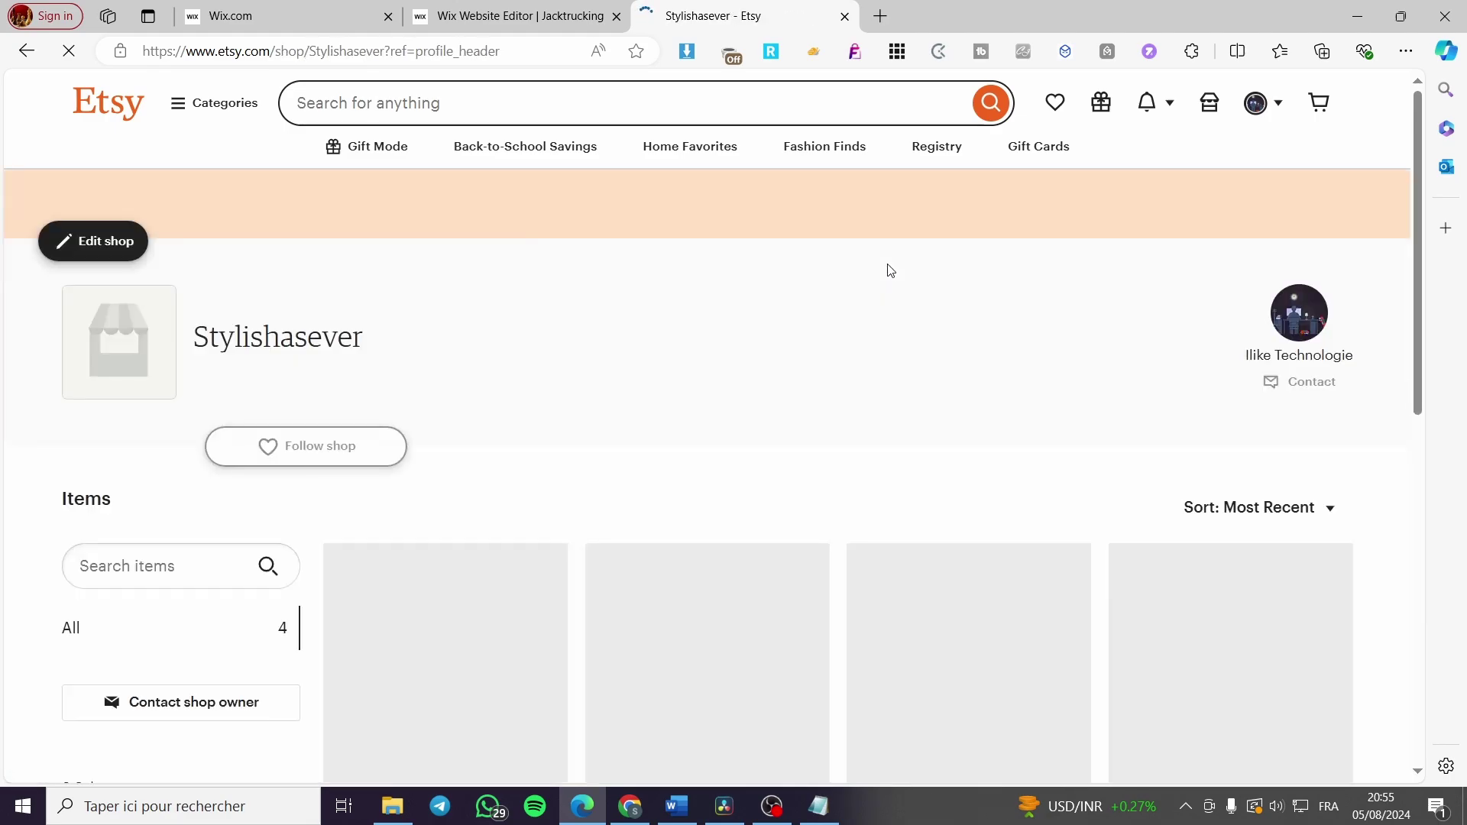
{"action": "scroll", "coordinate": [734, 360], "scroll_direction": "down", "scroll_amount": 2}
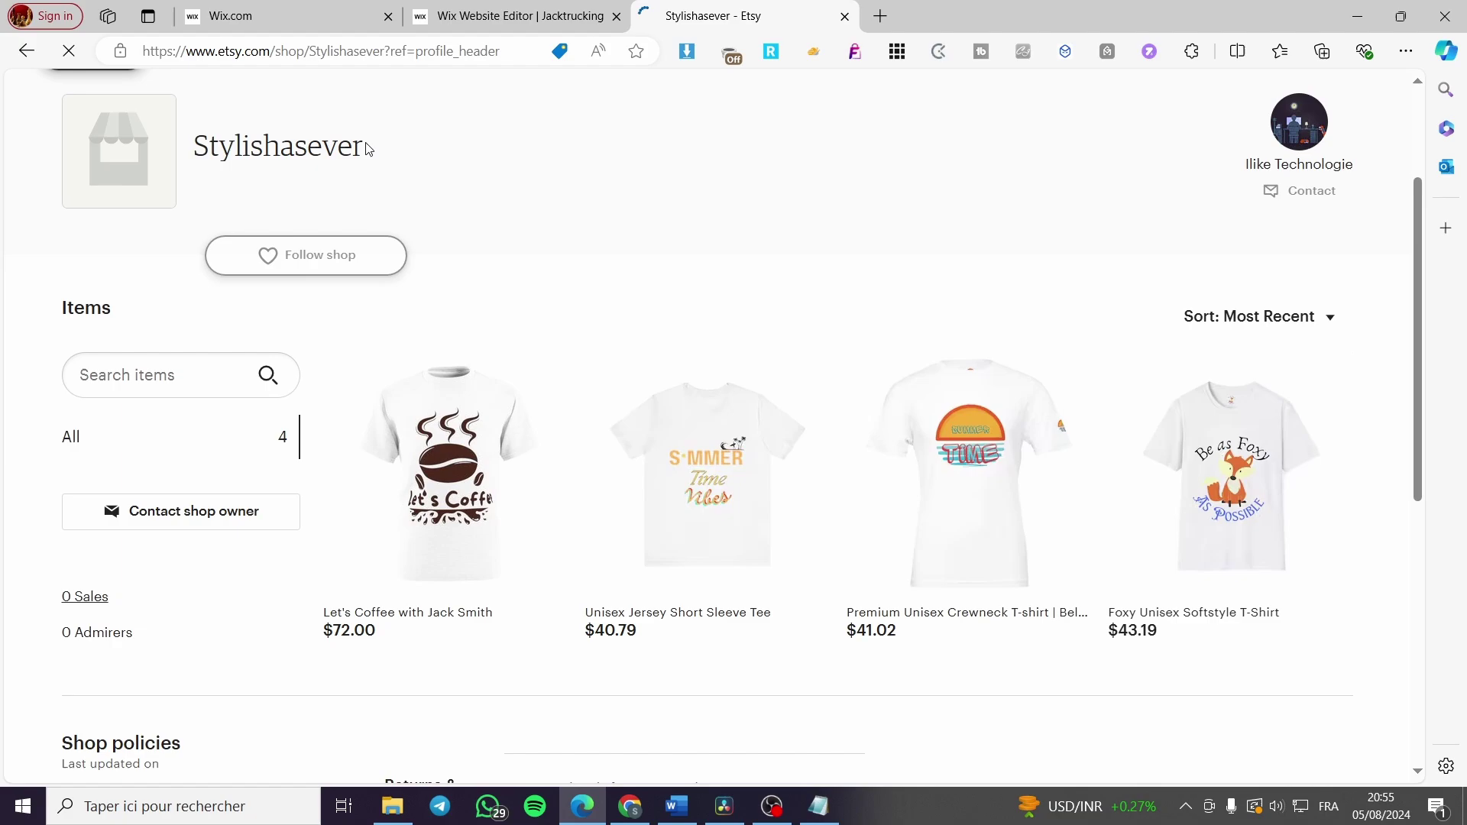
{"action": "left_click_drag", "start_coordinate": [368, 148], "coordinate": [193, 151]}
{"action": "left_click", "coordinate": [483, 180]}
{"action": "scroll", "coordinate": [382, 337], "scroll_direction": "up", "scroll_amount": 2}
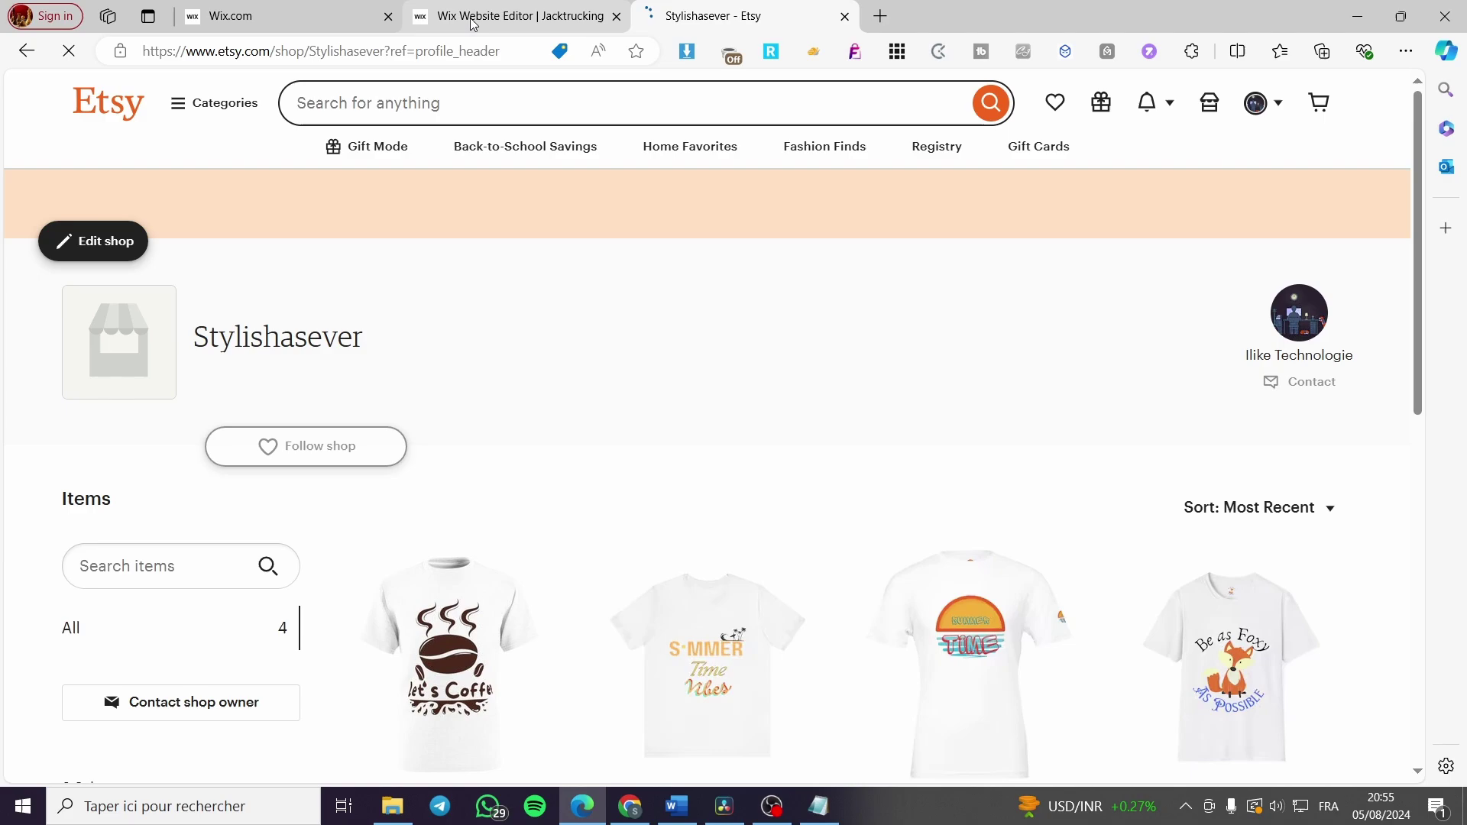
In the Wix tab, open All Sites and then the Jacktrucking site's dashboard
{"action": "left_click", "coordinate": [275, 15]}
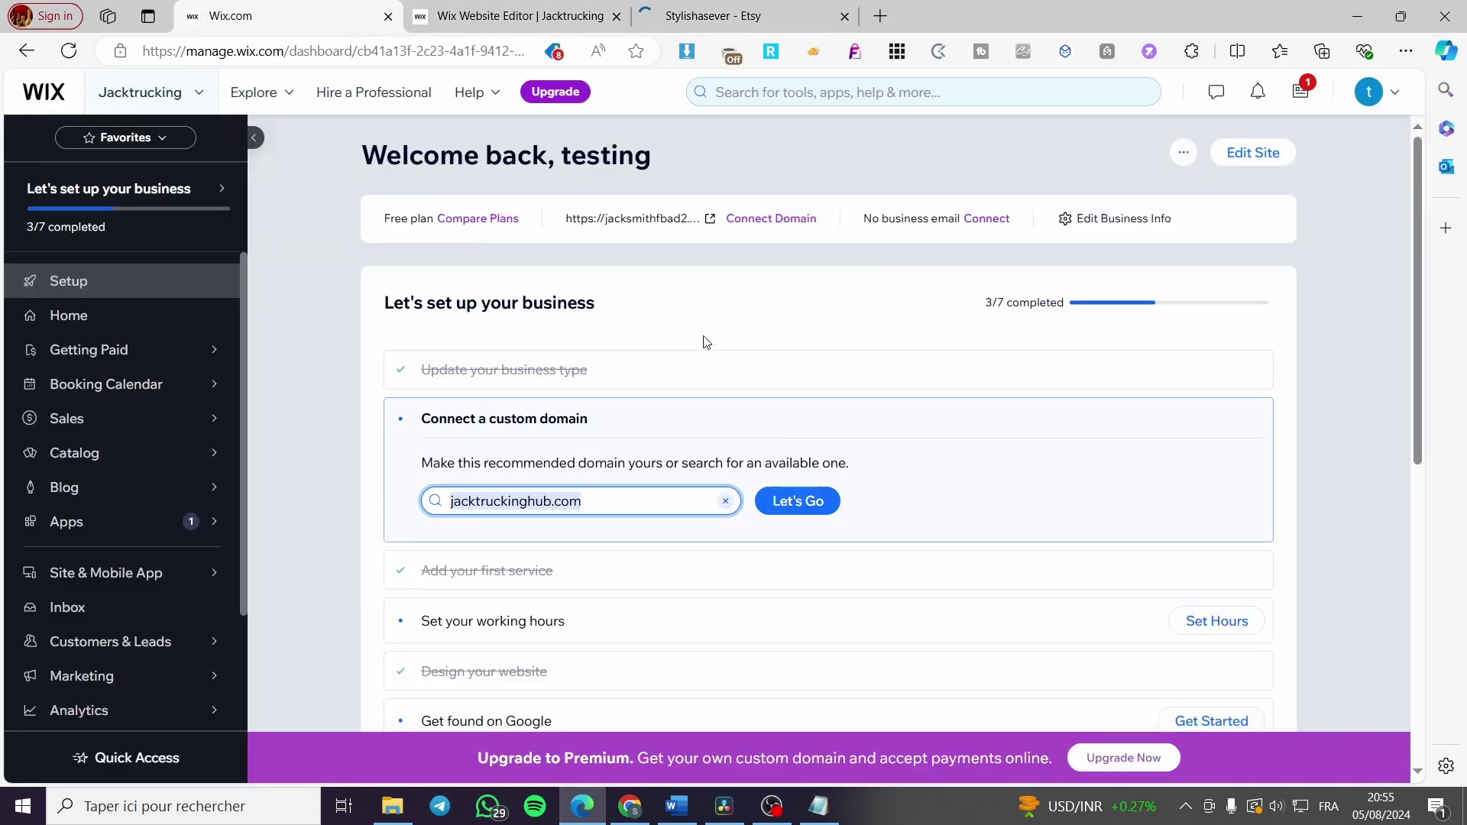
{"action": "left_click", "coordinate": [127, 204]}
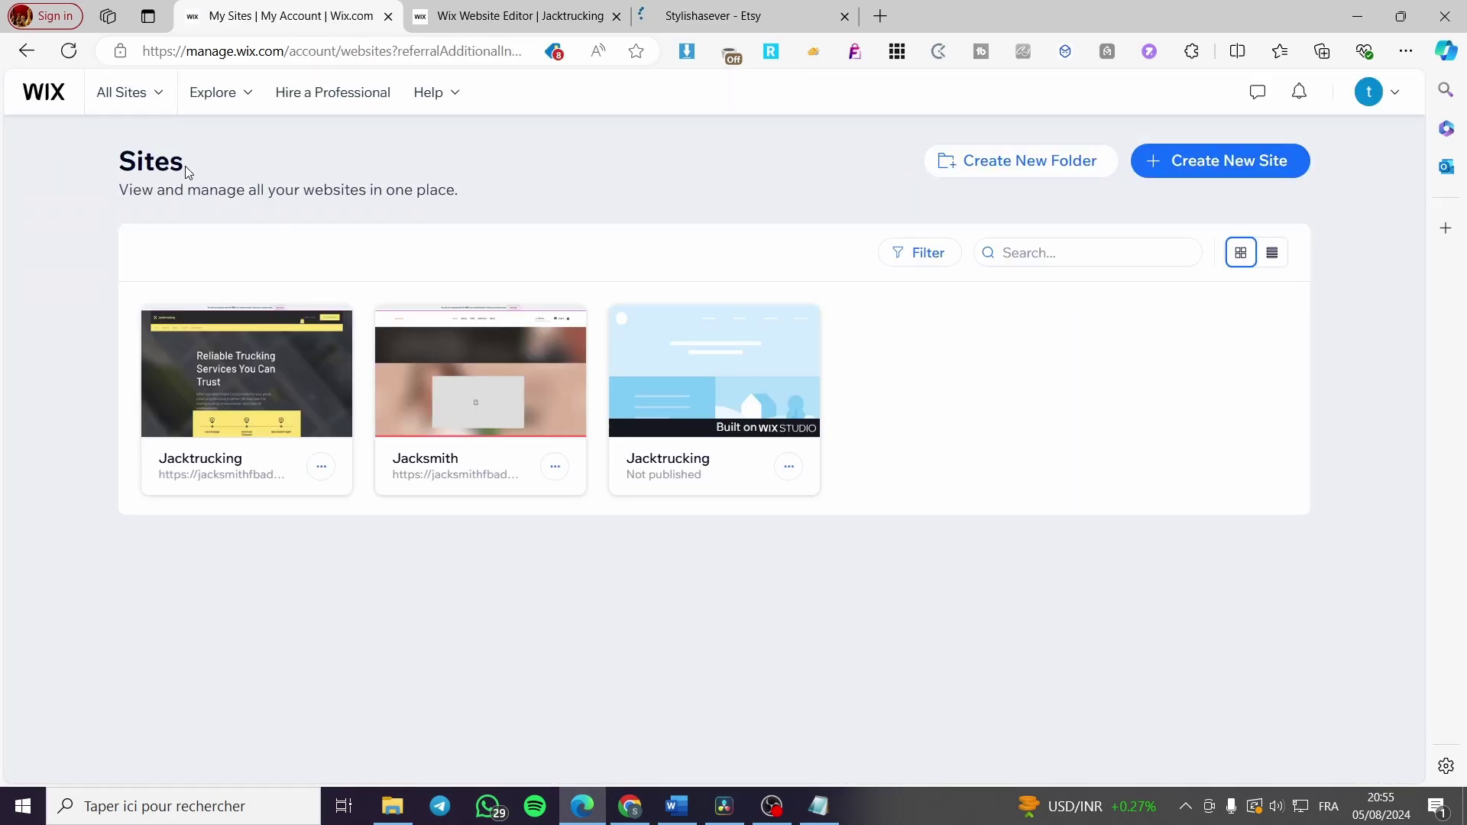
{"action": "left_click_drag", "start_coordinate": [188, 170], "coordinate": [94, 162]}
{"action": "left_click", "coordinate": [298, 167]}
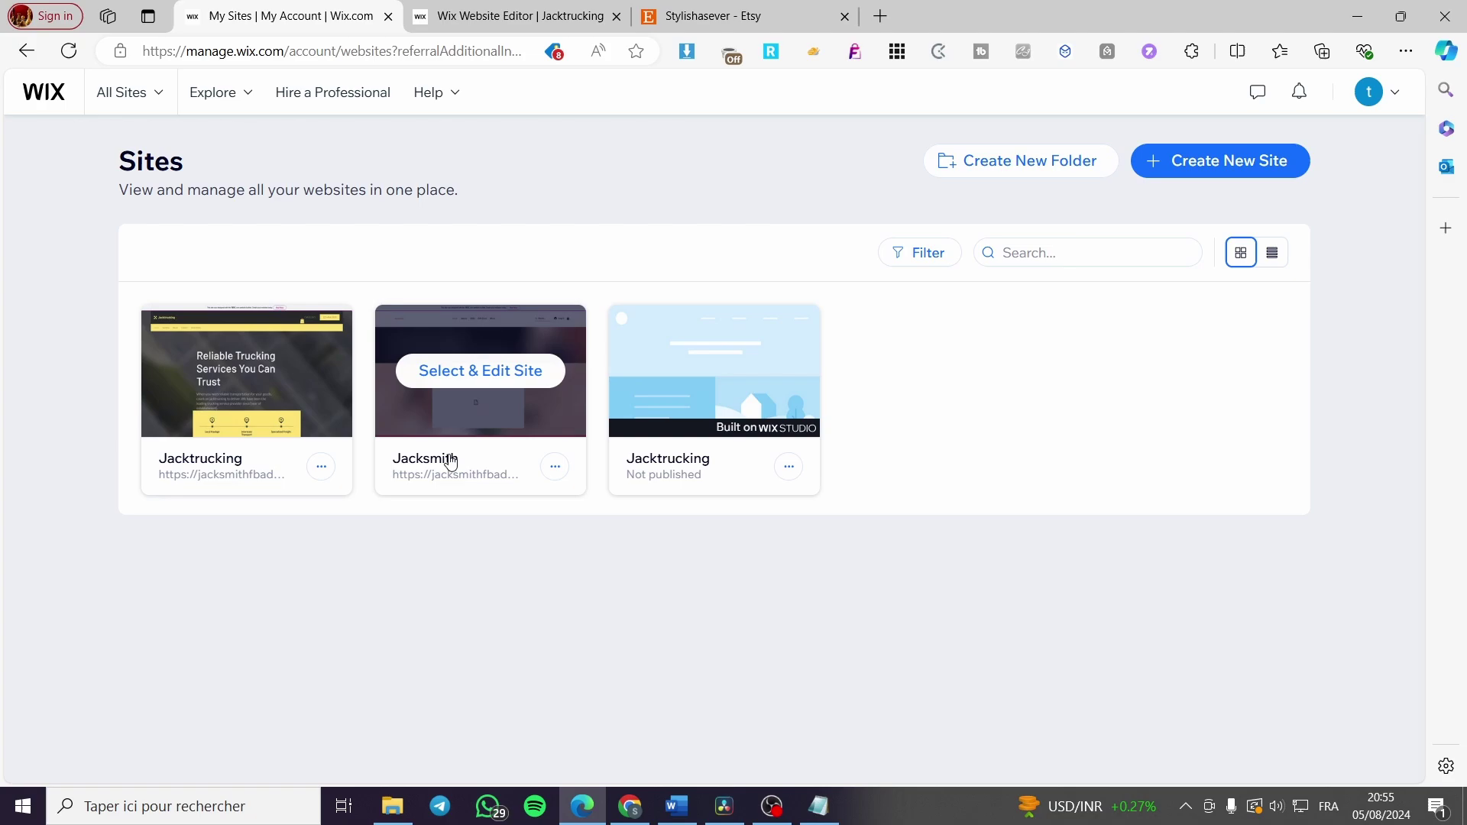
{"action": "mouse_move", "coordinate": [778, 407]}
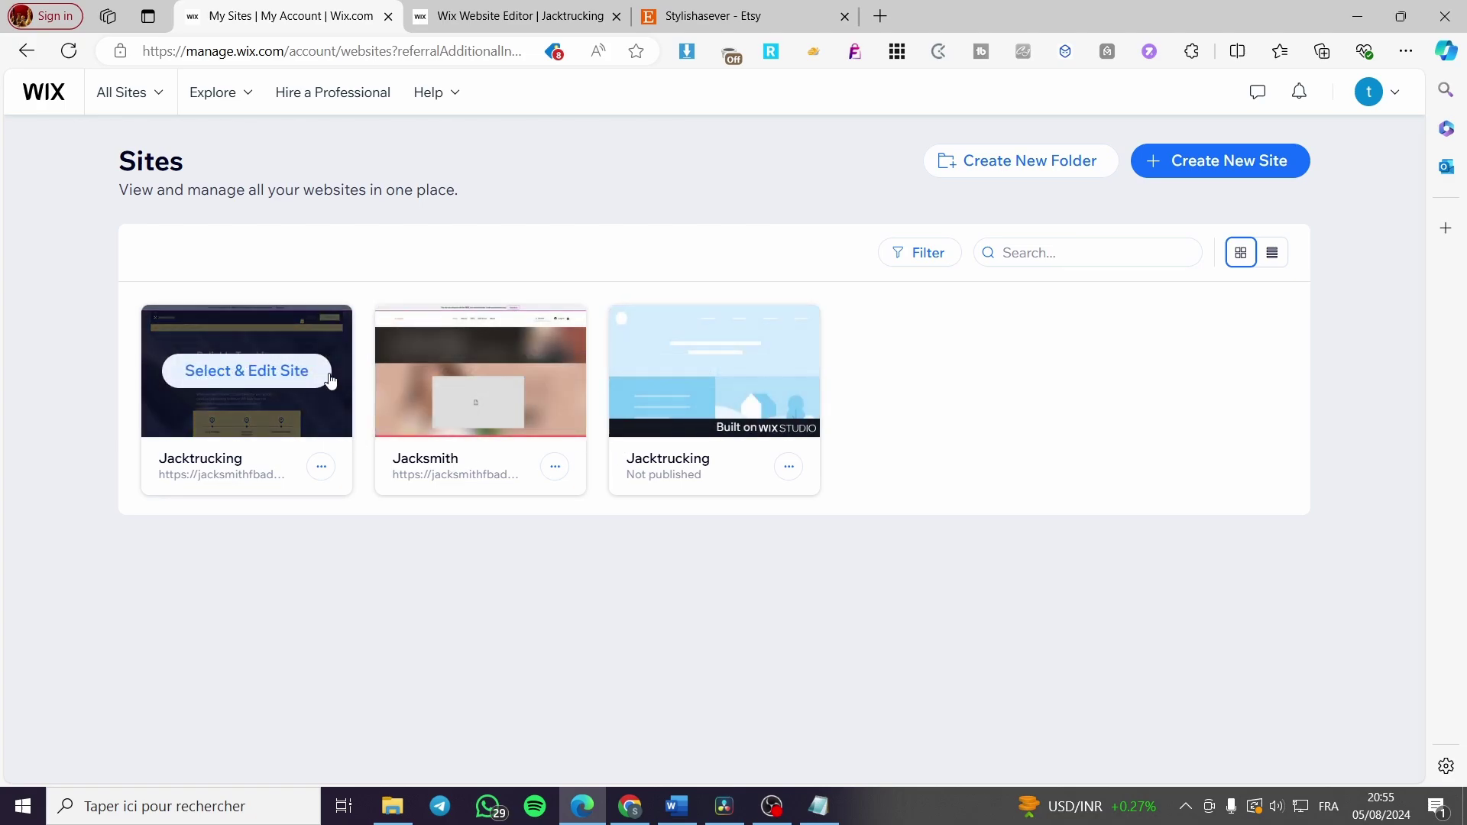
{"action": "left_click", "coordinate": [212, 375]}
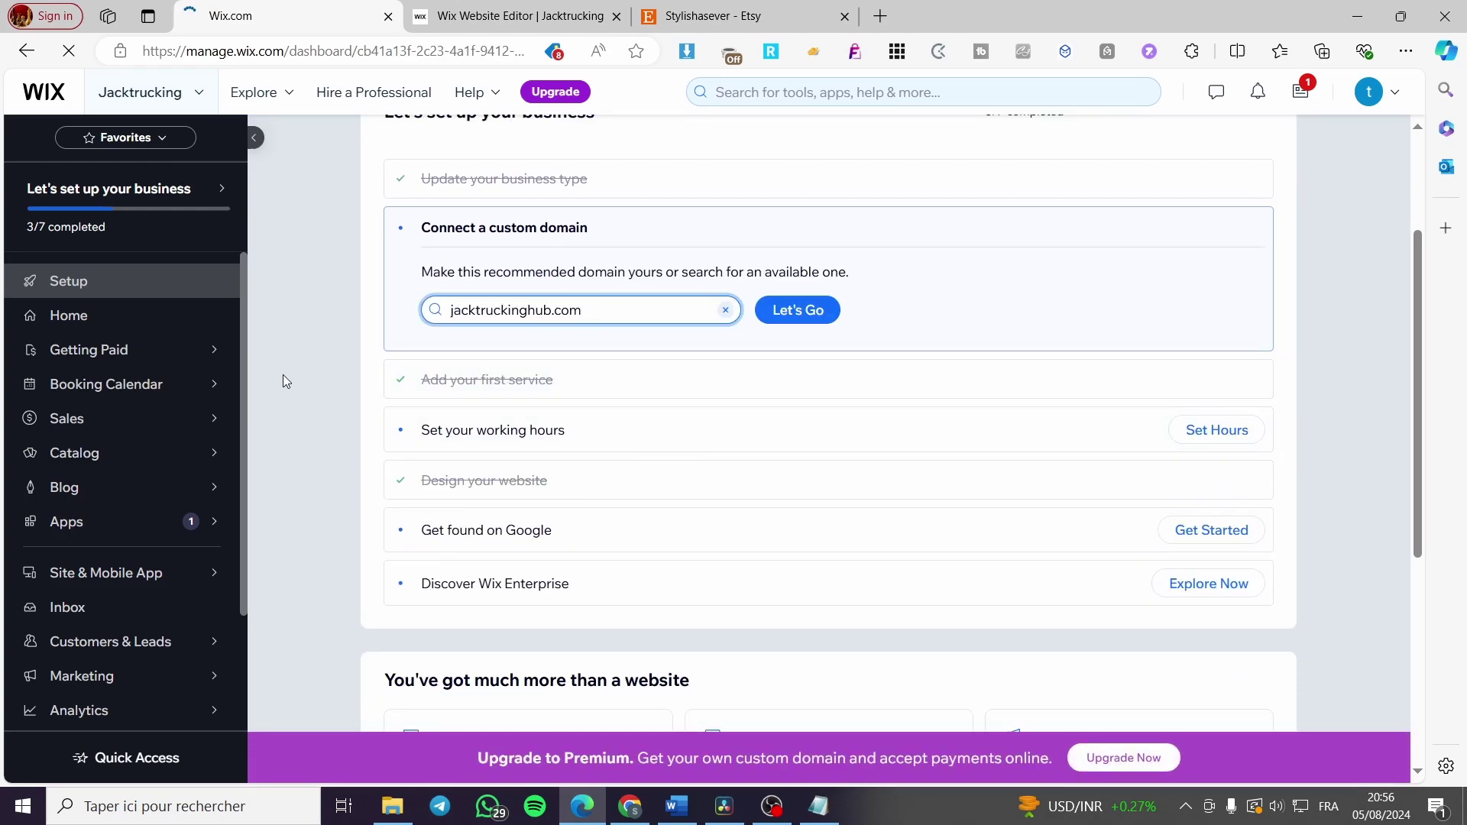
{"action": "scroll", "coordinate": [286, 384], "scroll_direction": "down", "scroll_amount": 3}
{"action": "scroll", "coordinate": [970, 550], "scroll_direction": "up", "scroll_amount": 5}
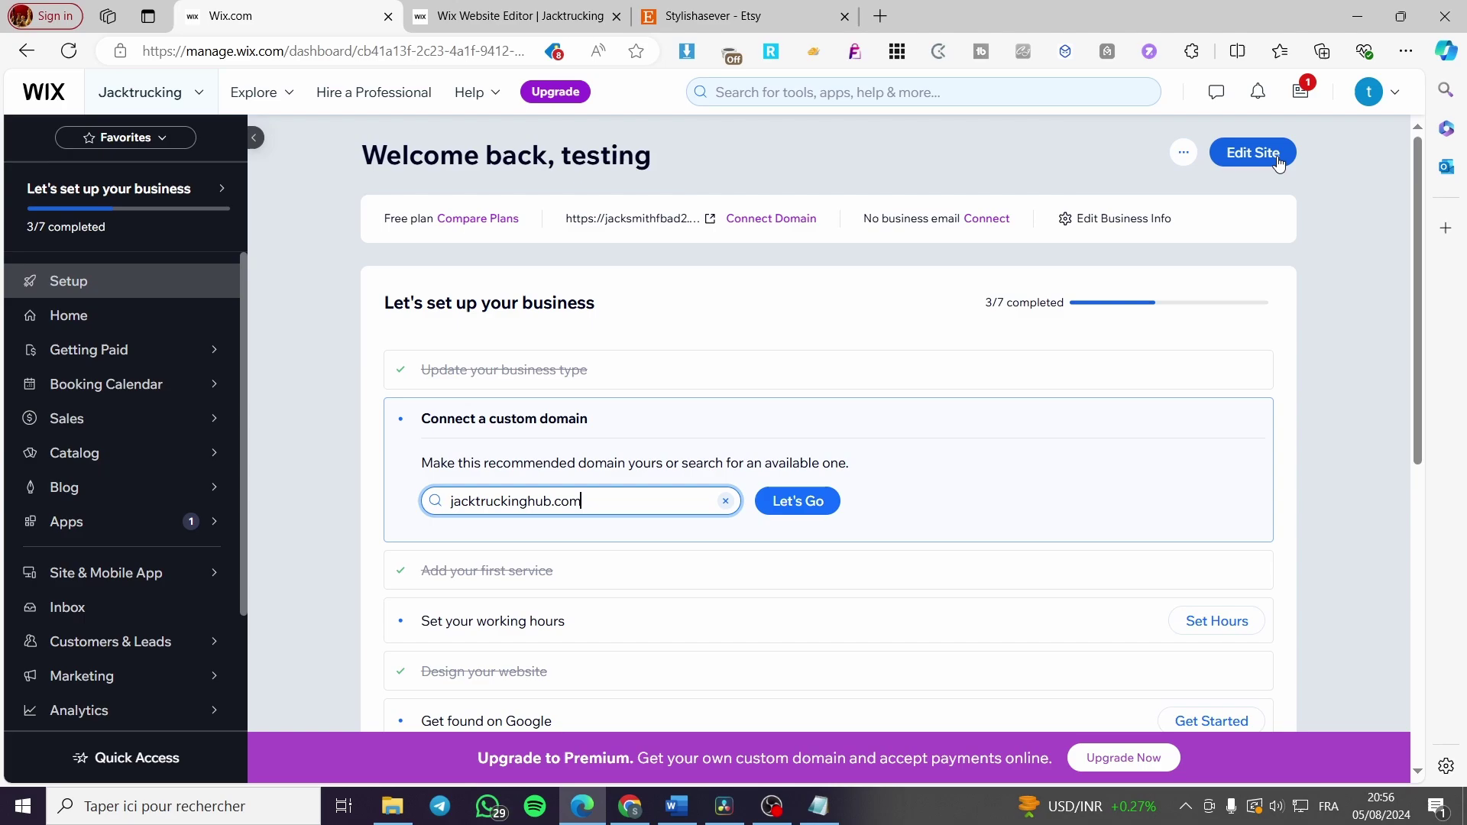
In the Wix Editor tab, select the Jacktrucking header and scroll through the Home page
{"action": "left_click", "coordinate": [565, 8]}
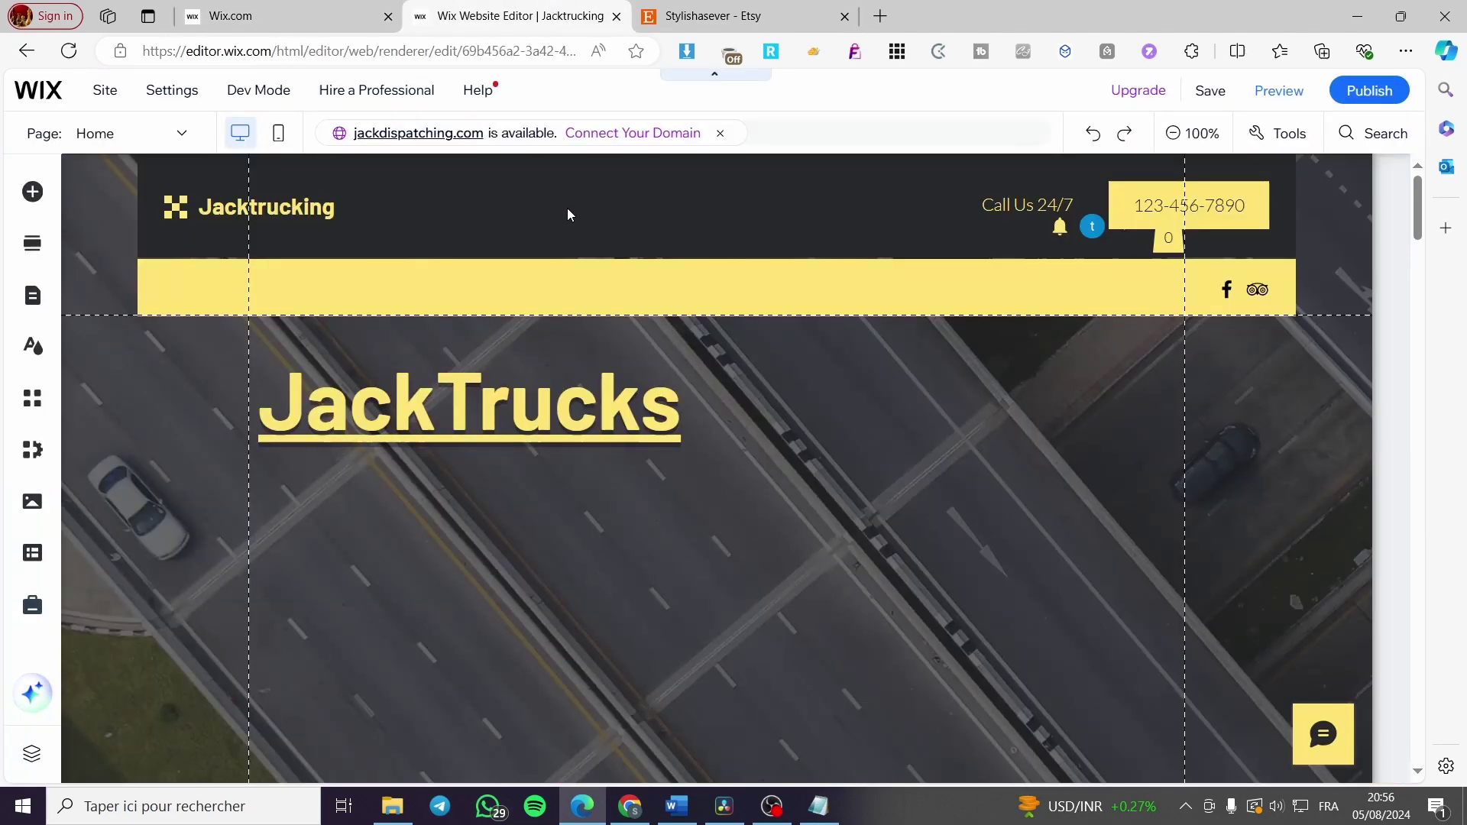
{"action": "left_click", "coordinate": [486, 231]}
{"action": "scroll", "coordinate": [491, 288], "scroll_direction": "down", "scroll_amount": 5}
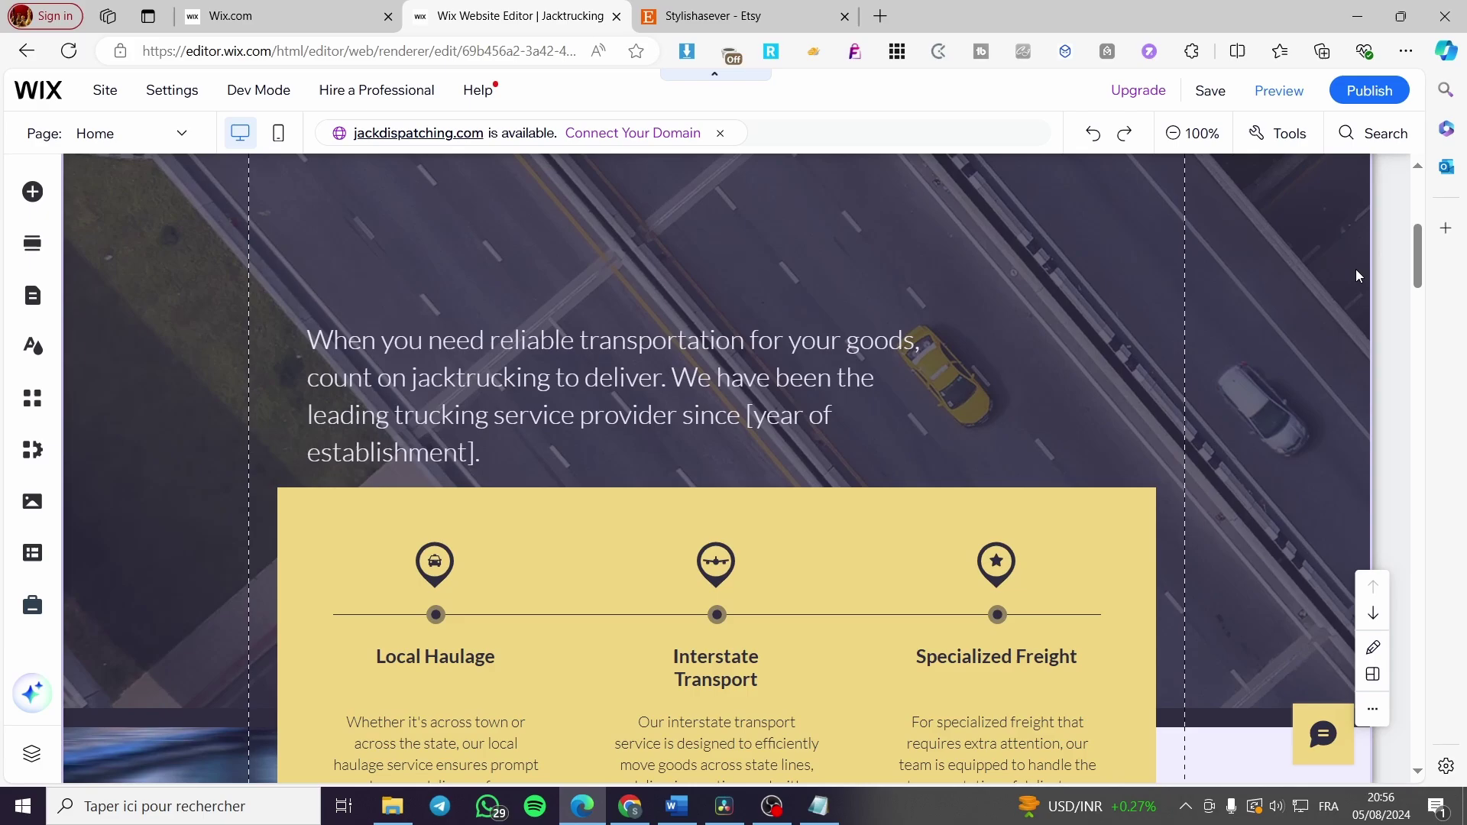
{"action": "left_click_drag", "start_coordinate": [1414, 242], "coordinate": [1430, 132]}
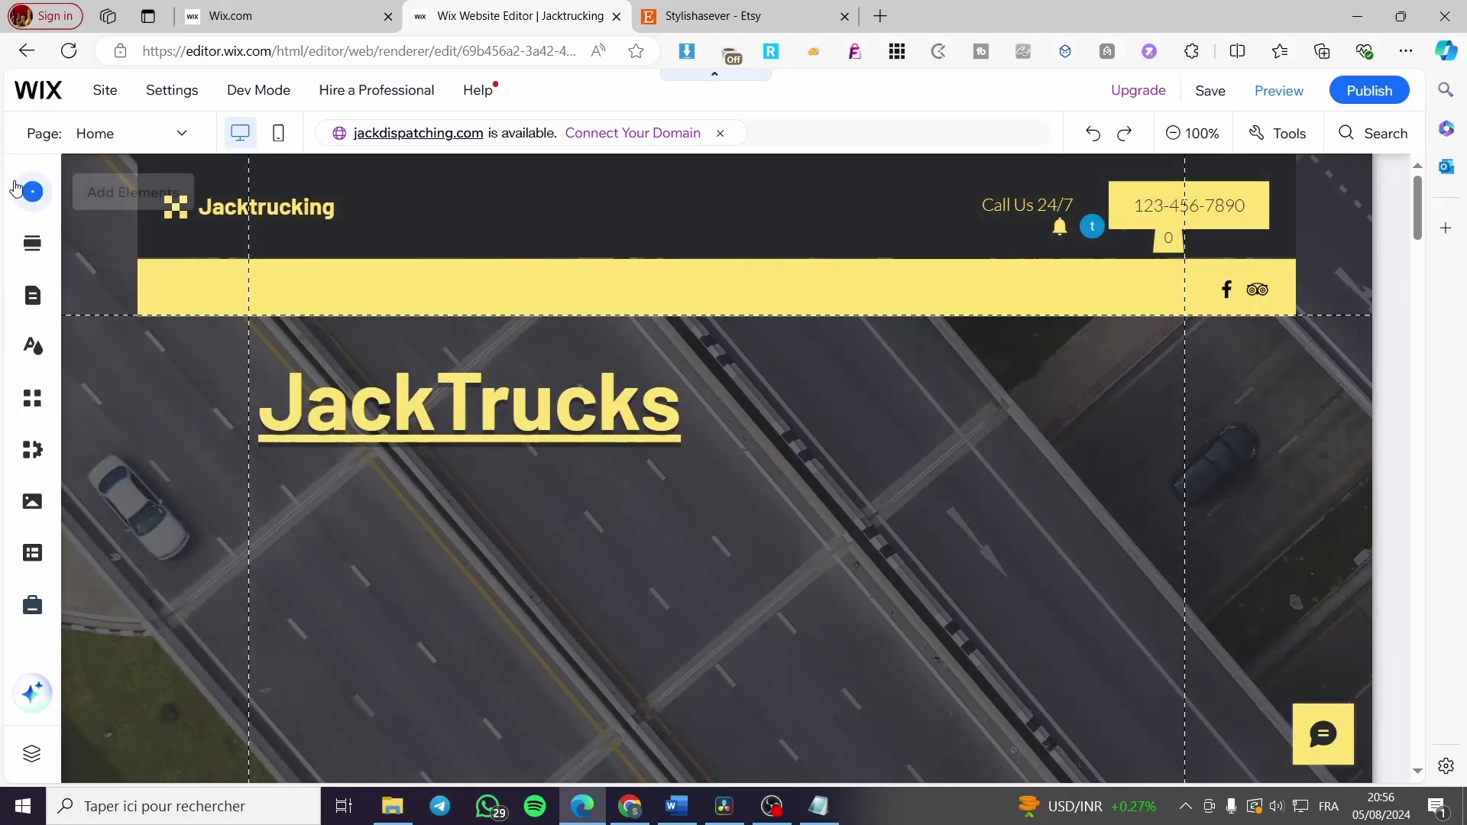
Search the App Market for 'wix store' and open the Wix Stores app page
{"action": "left_click", "coordinate": [34, 405]}
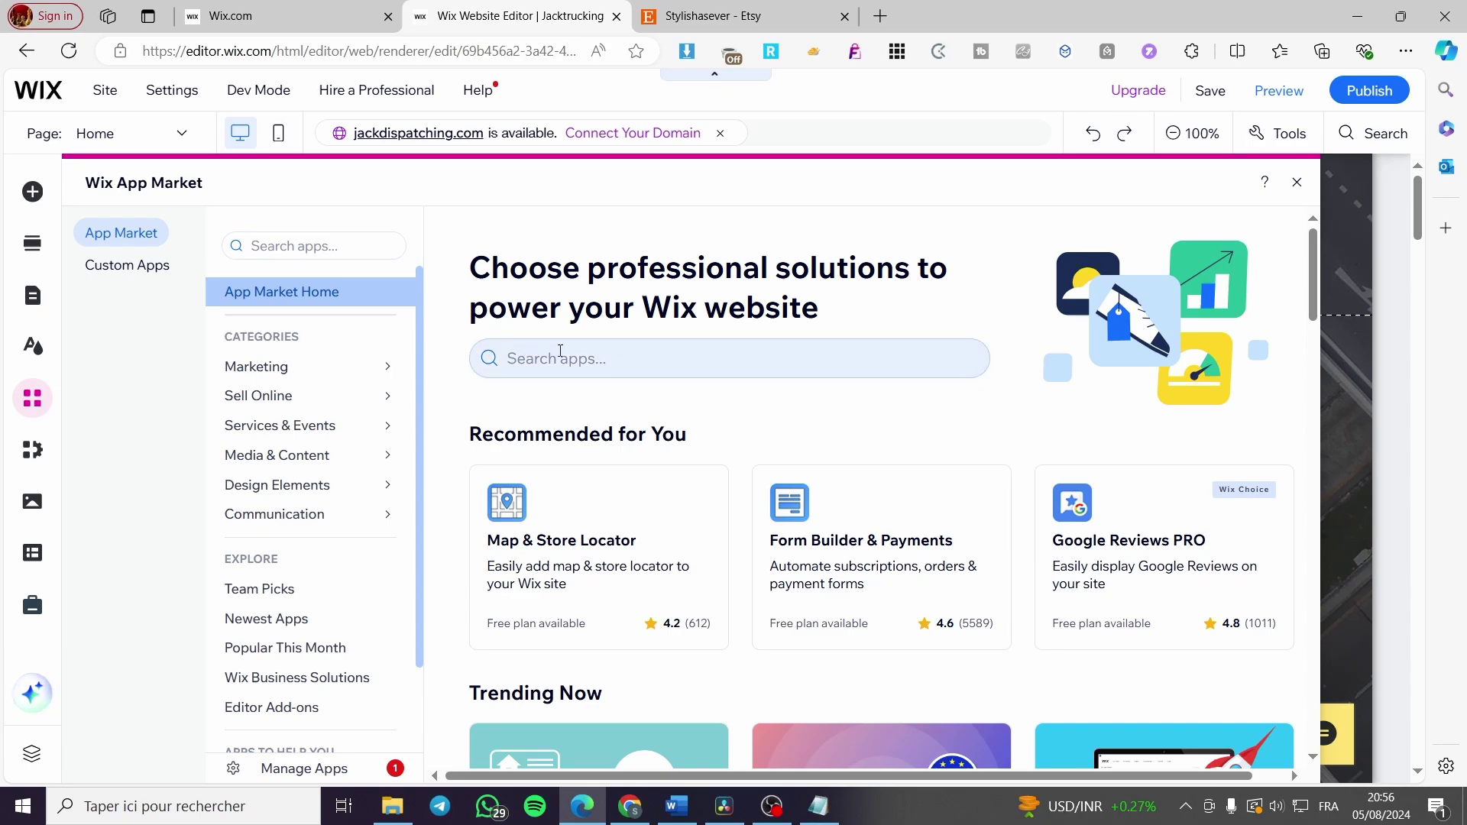
{"action": "left_click", "coordinate": [676, 357]}
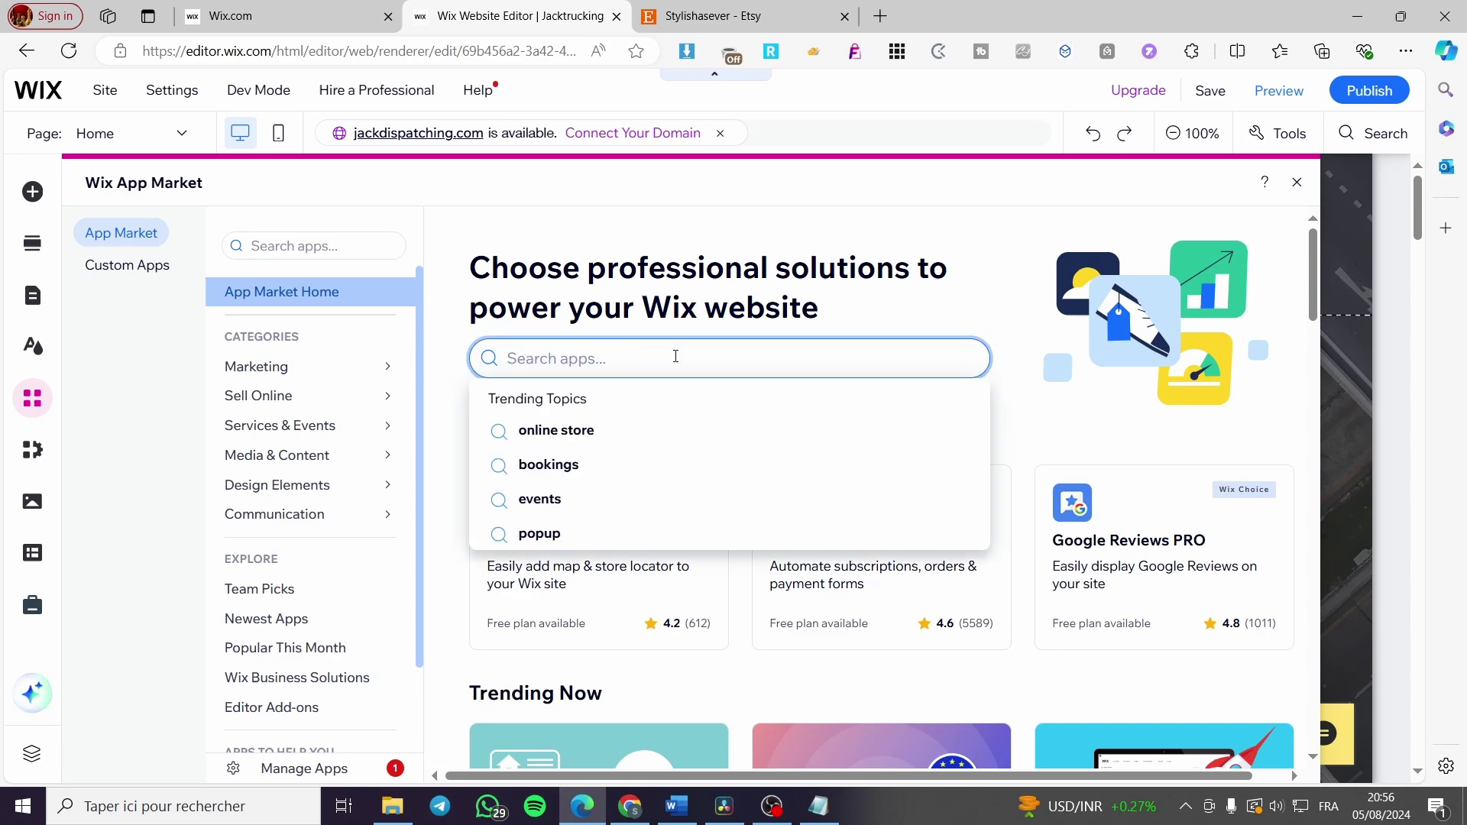
{"action": "type", "text": "wix"}
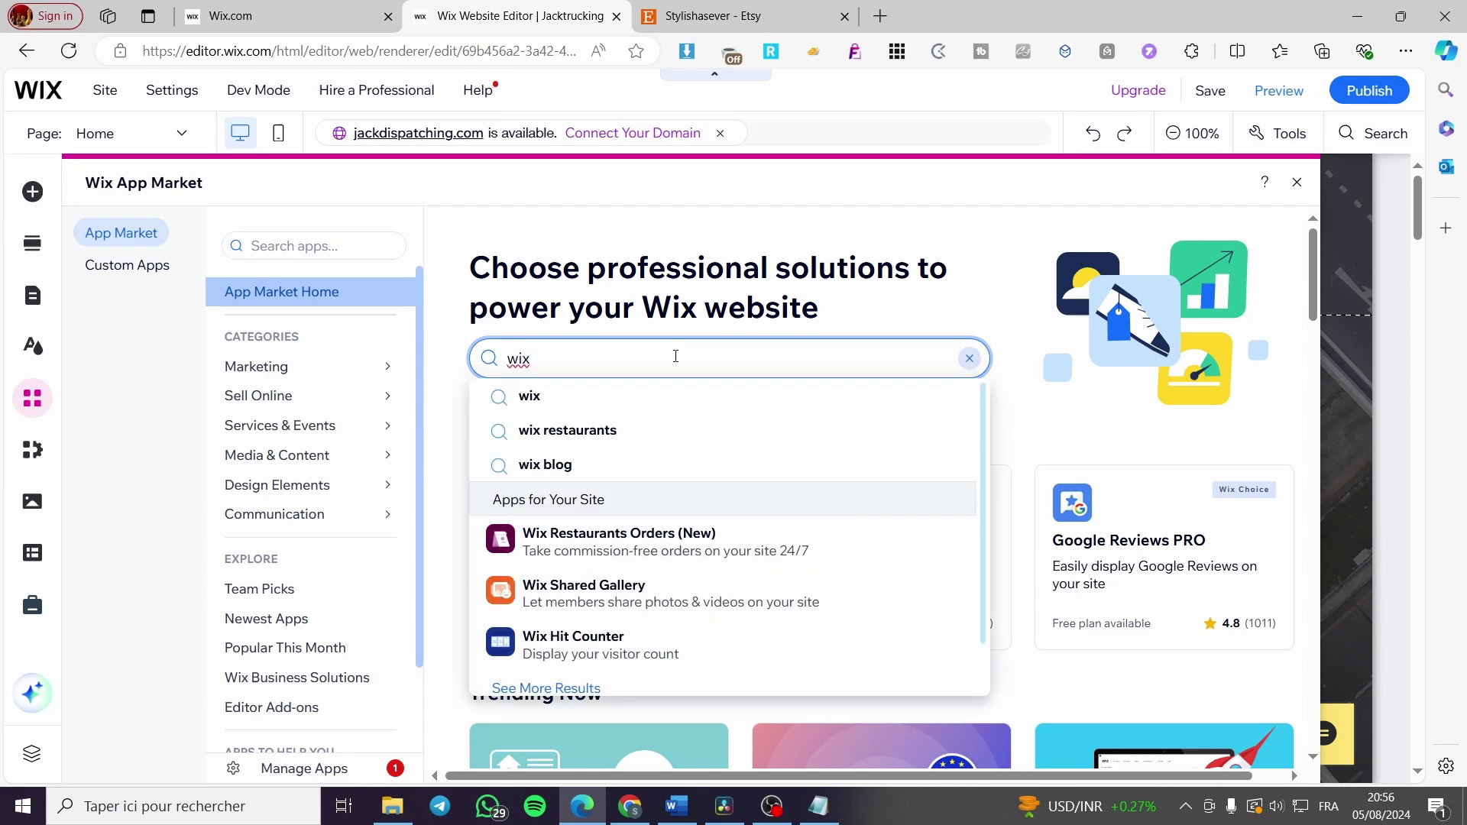
{"action": "type", "text": " store"}
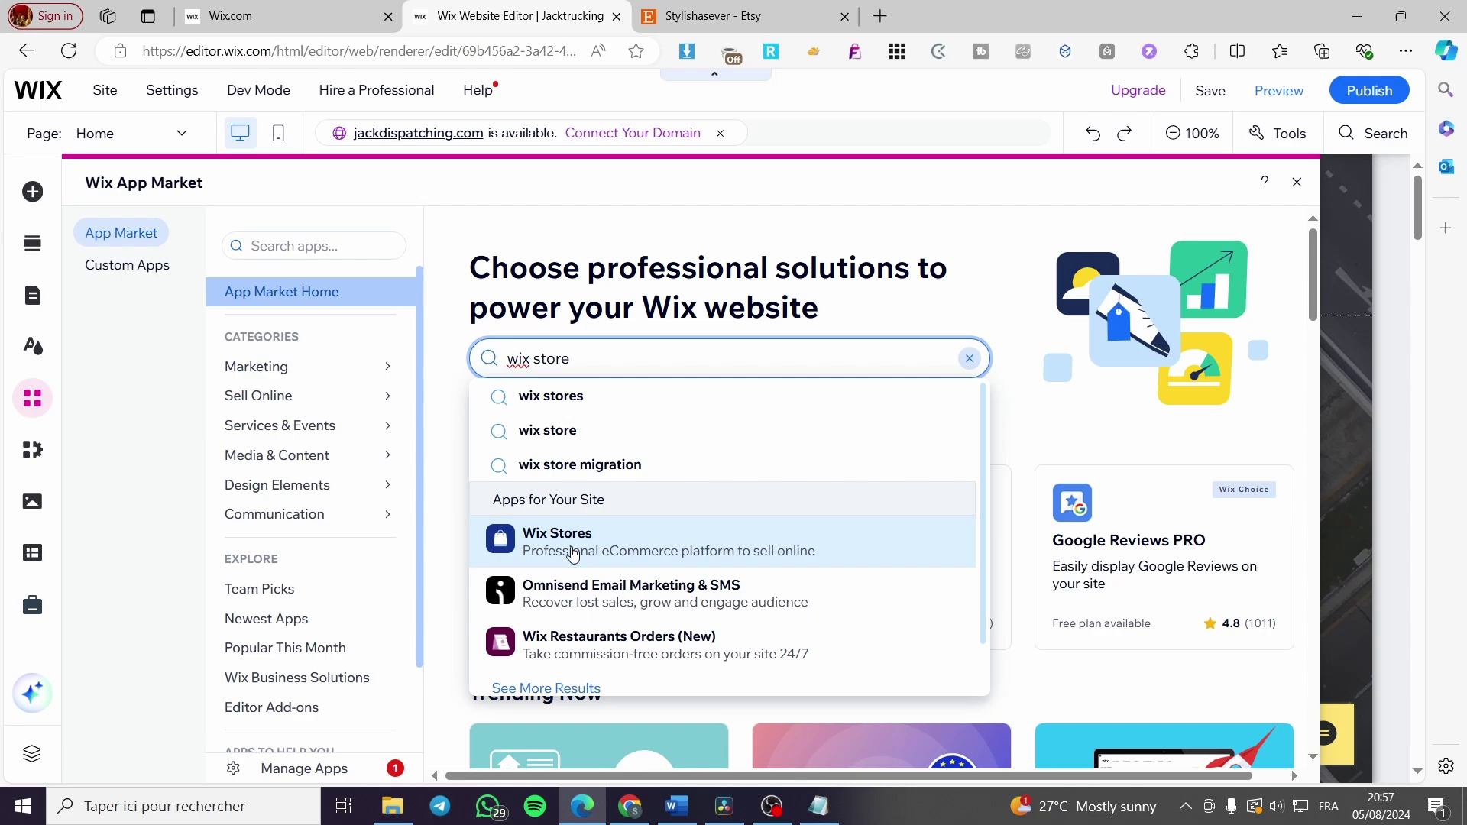
{"action": "left_click", "coordinate": [684, 547]}
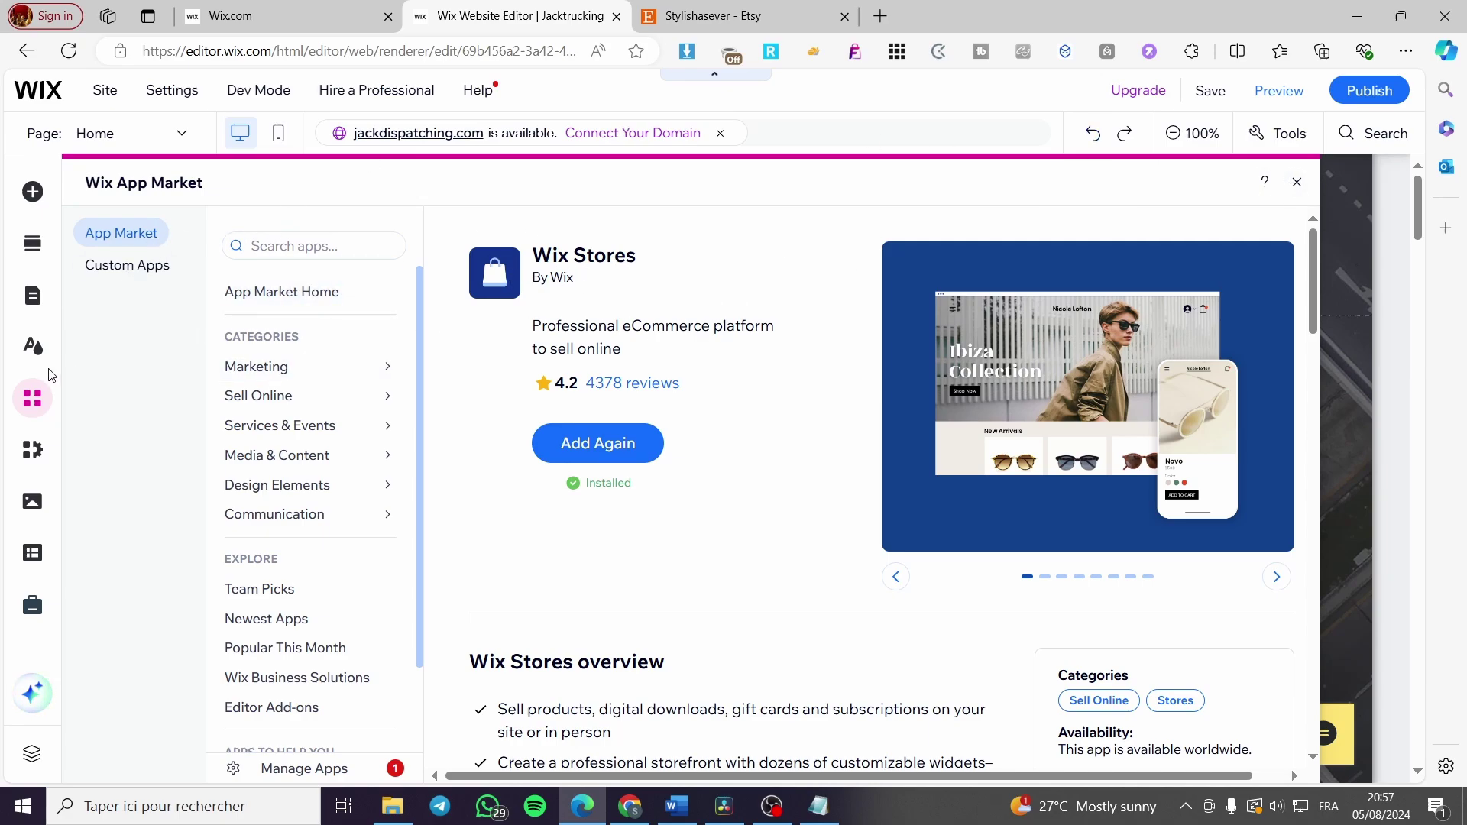
Search 'Etsy', open the Etsy Integration app, and close the premium plans page
{"action": "left_click", "coordinate": [308, 246]}
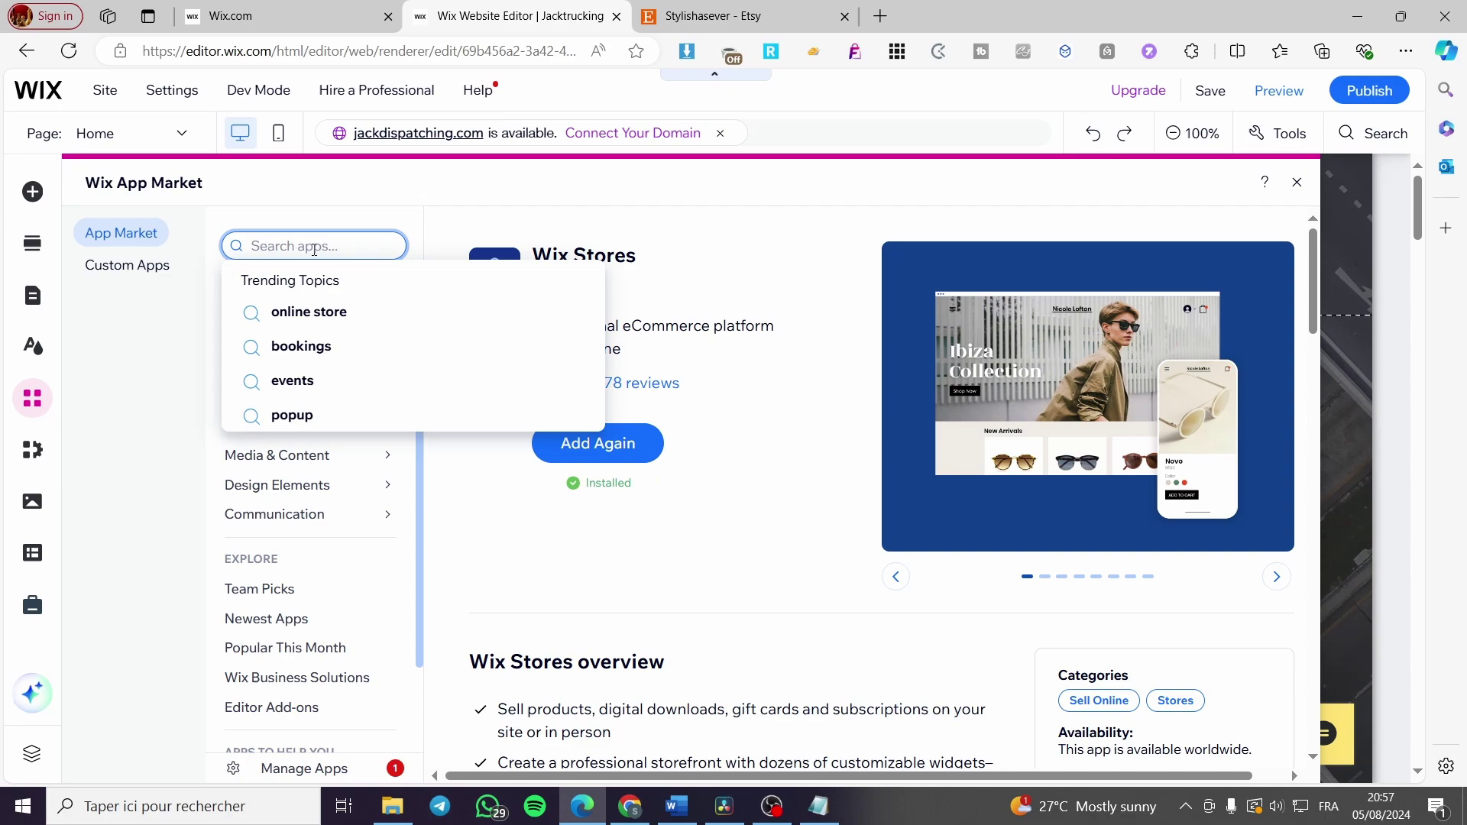
{"action": "type", "text": "Etsy"}
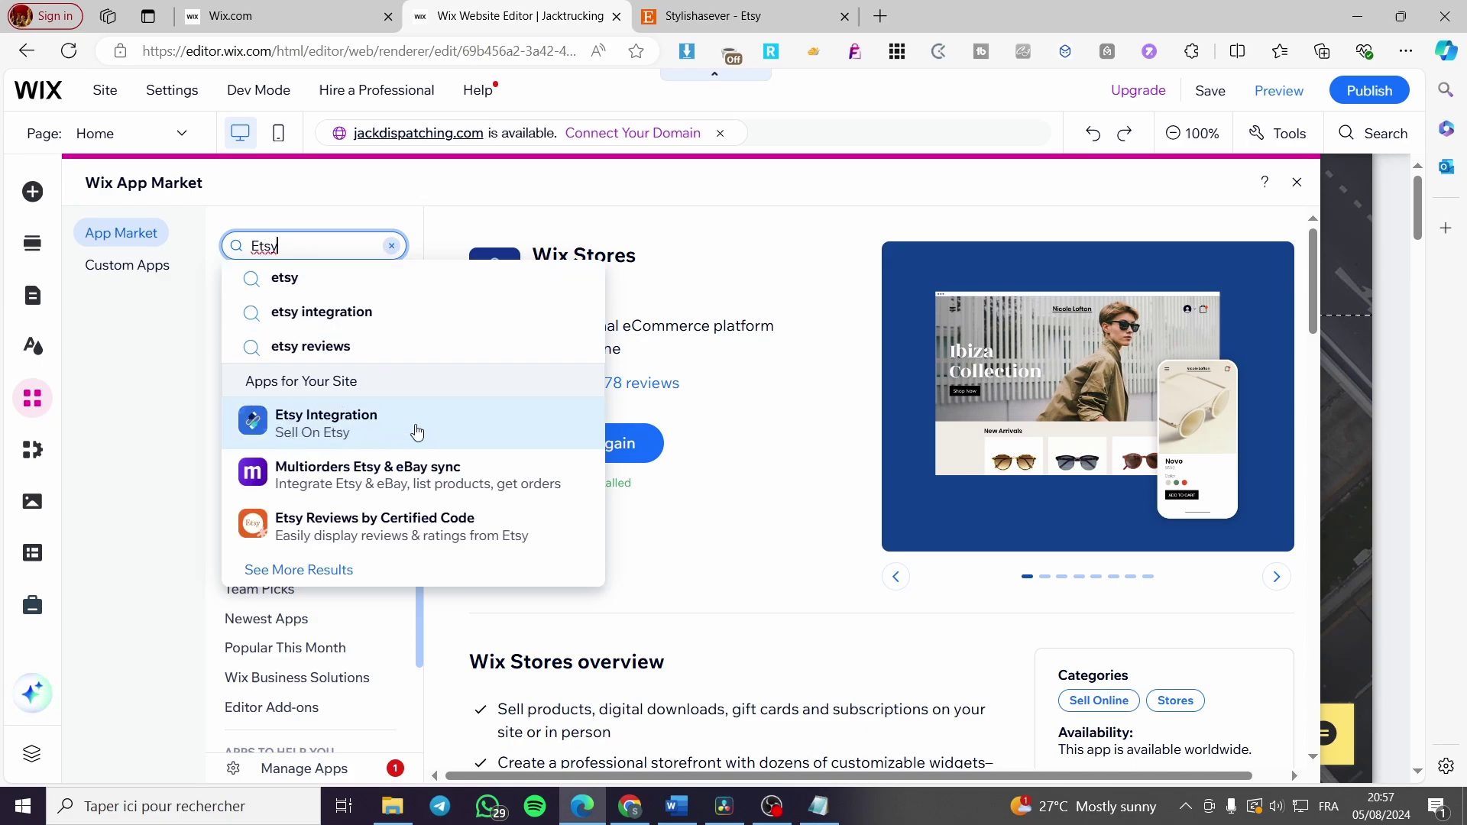
{"action": "left_click", "coordinate": [369, 435]}
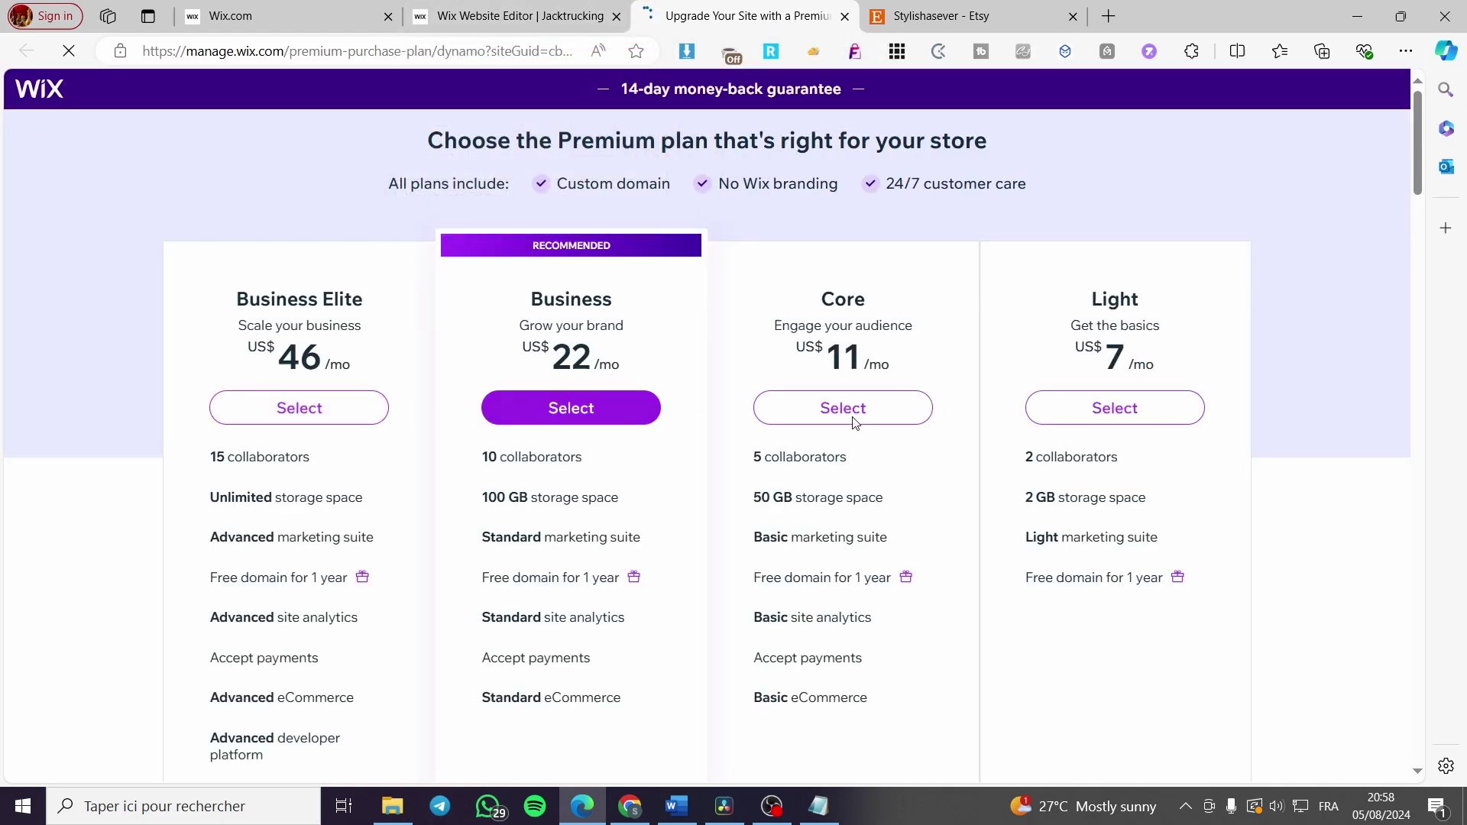
{"action": "scroll", "coordinate": [1201, 410], "scroll_direction": "down", "scroll_amount": 5}
{"action": "scroll", "coordinate": [564, 419], "scroll_direction": "up", "scroll_amount": 5}
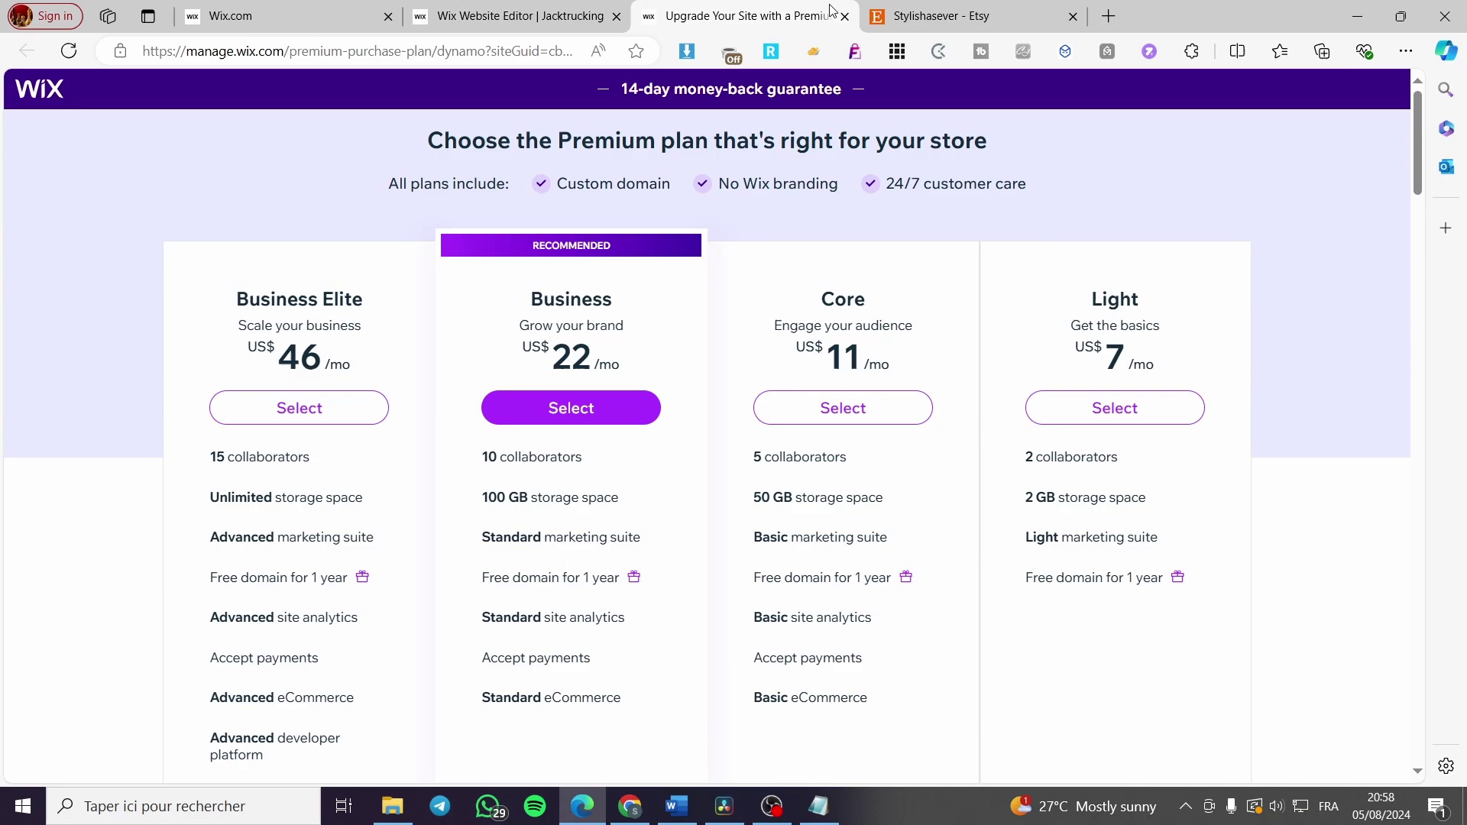
{"action": "left_click", "coordinate": [845, 15]}
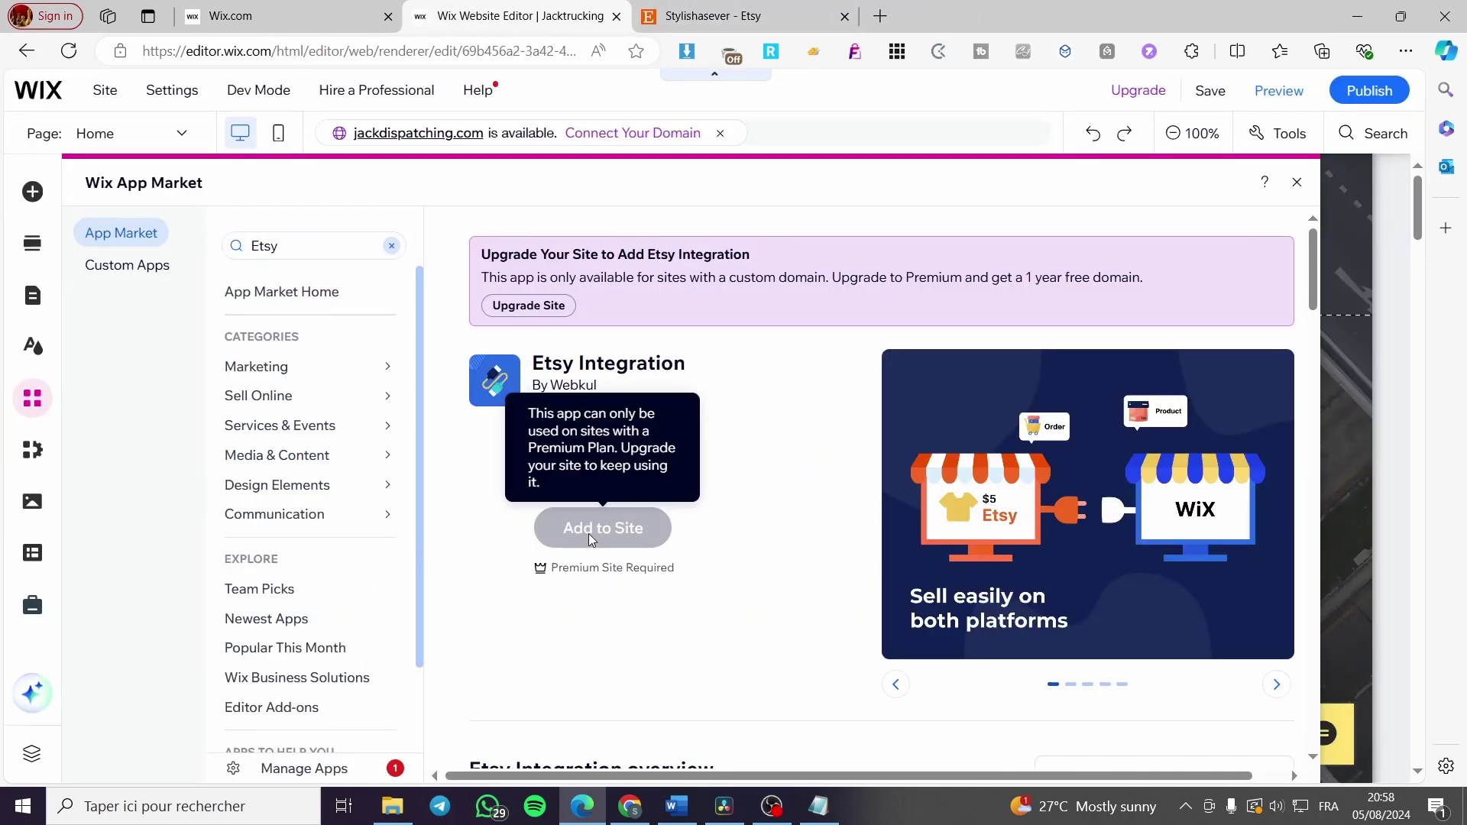
{"action": "scroll", "coordinate": [1020, 524], "scroll_direction": "down", "scroll_amount": 5}
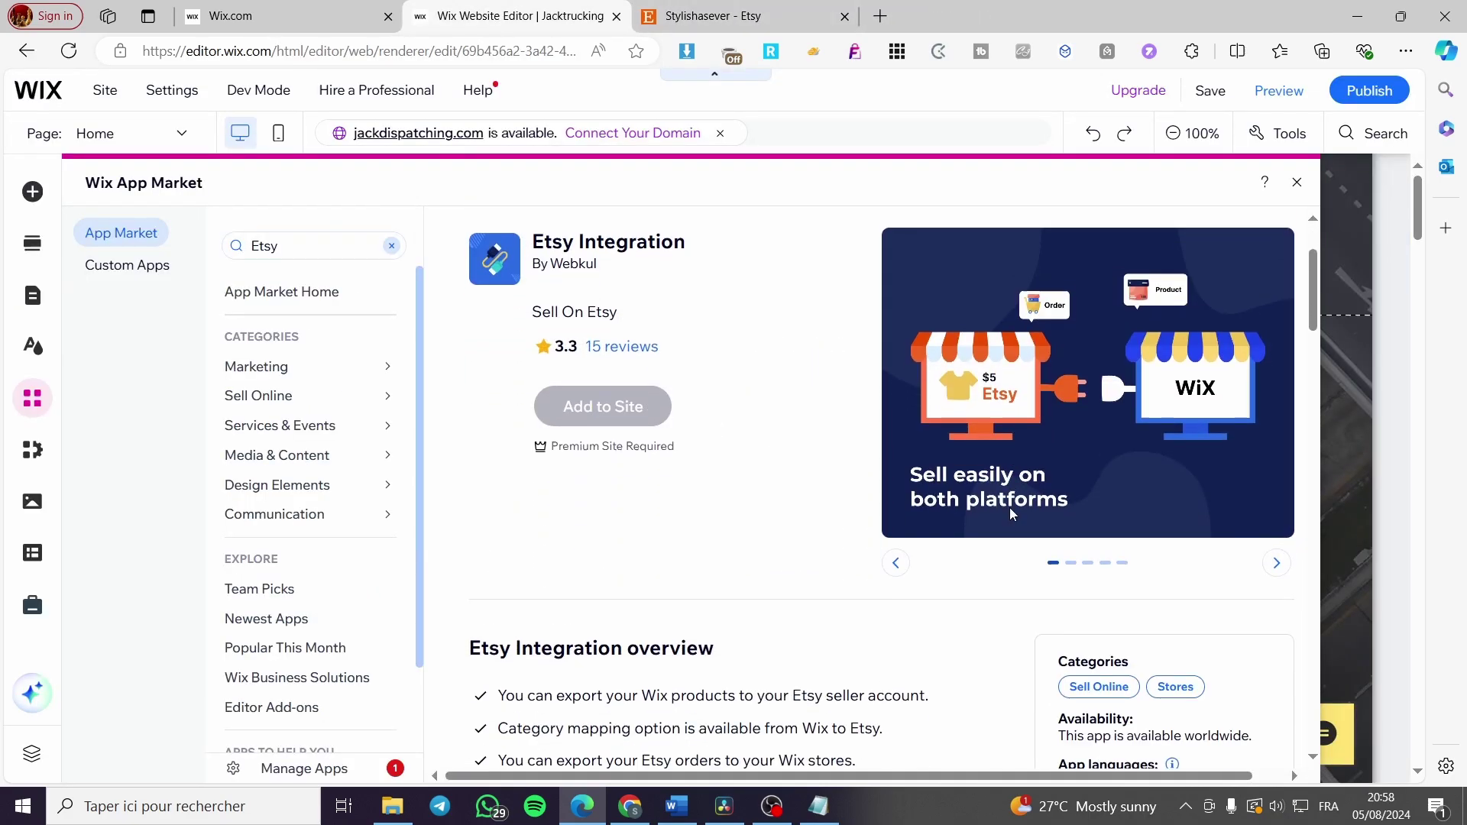
Close the App Market and return to the Jacktrucking dashboard on Wix.com
{"action": "left_click", "coordinate": [1295, 184]}
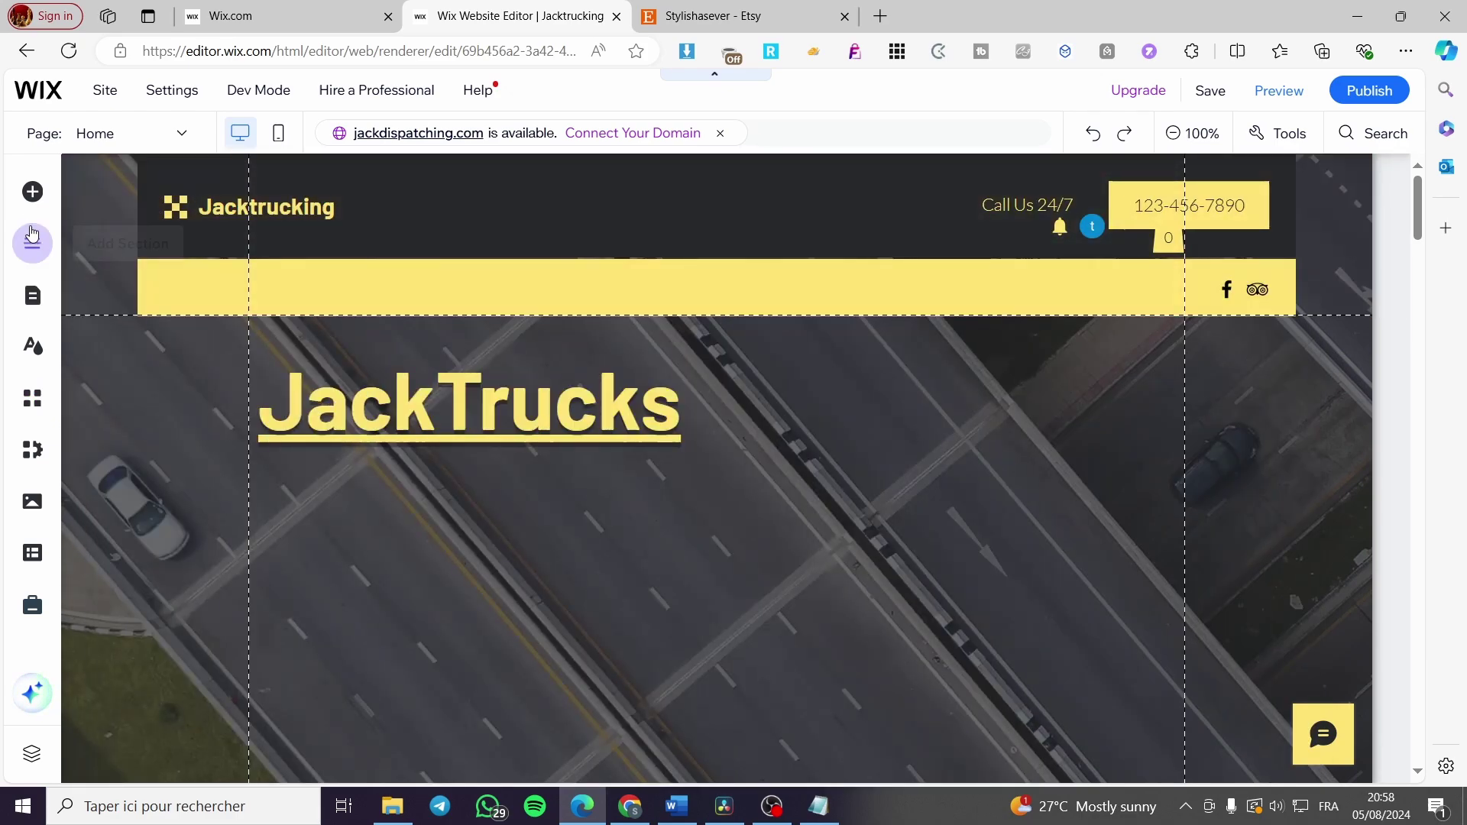
{"action": "left_click", "coordinate": [32, 297]}
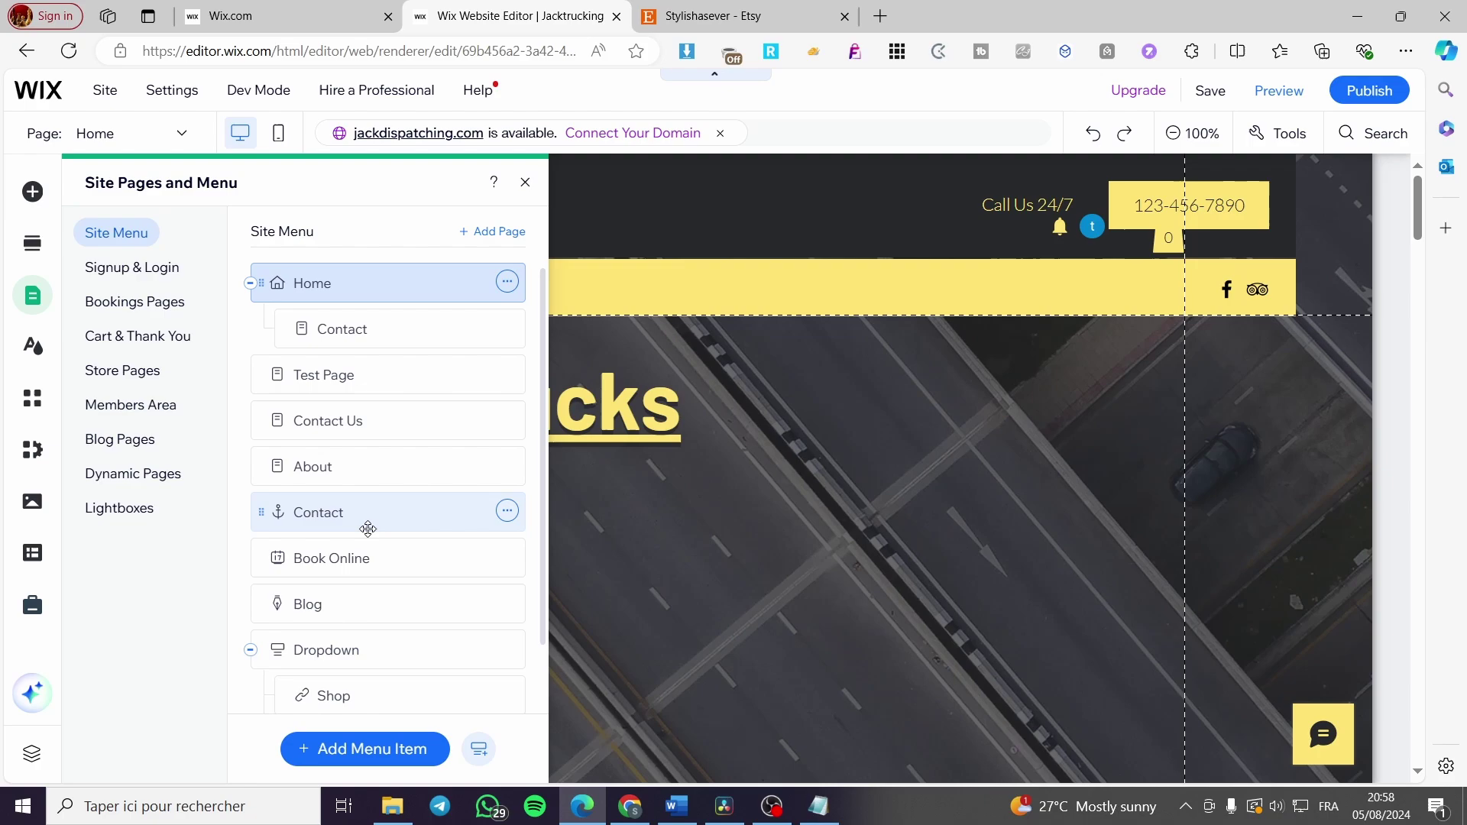
{"action": "left_click", "coordinate": [283, 16]}
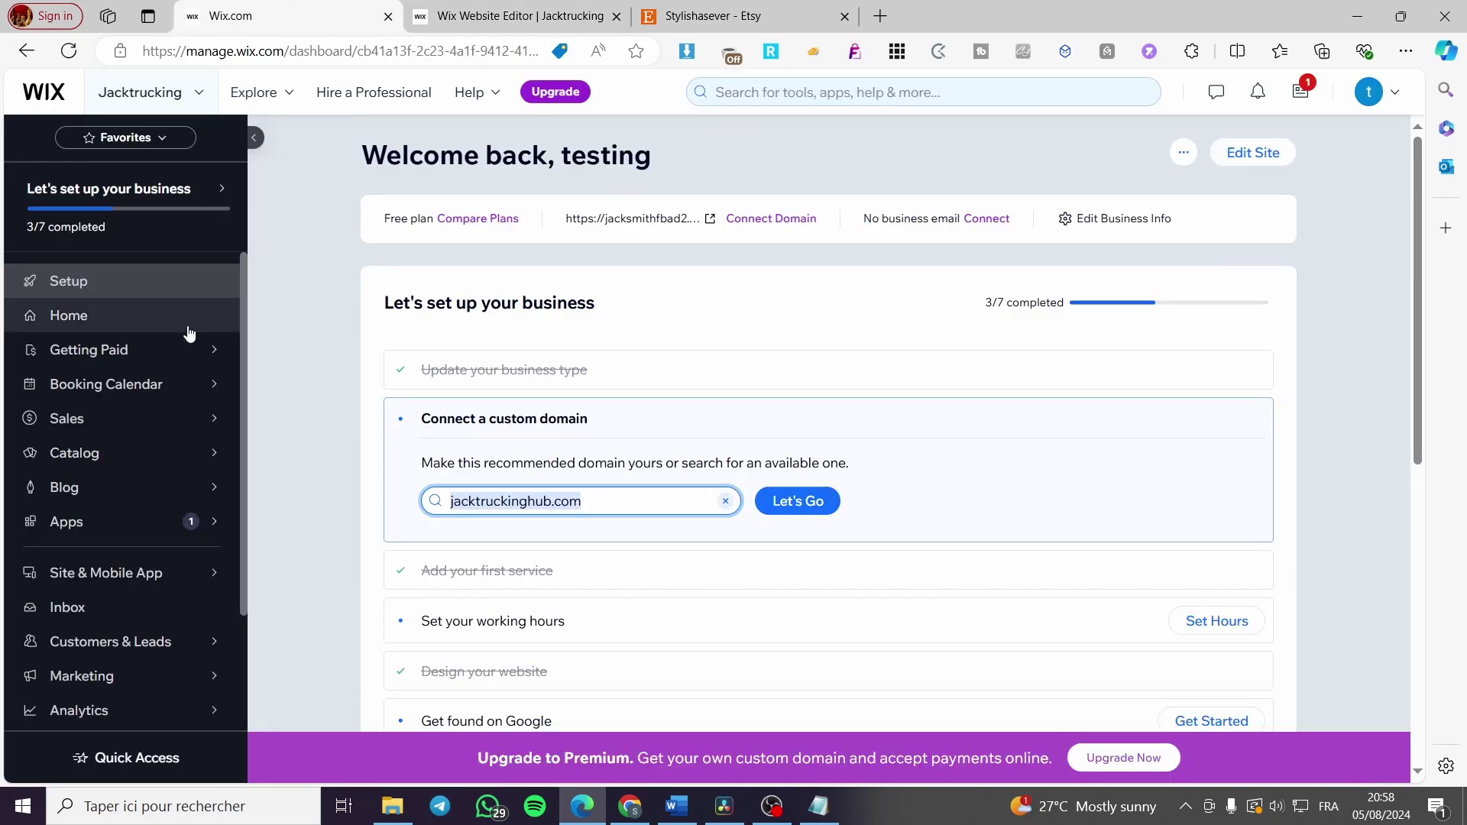
{"action": "mouse_move", "coordinate": [234, 374]}
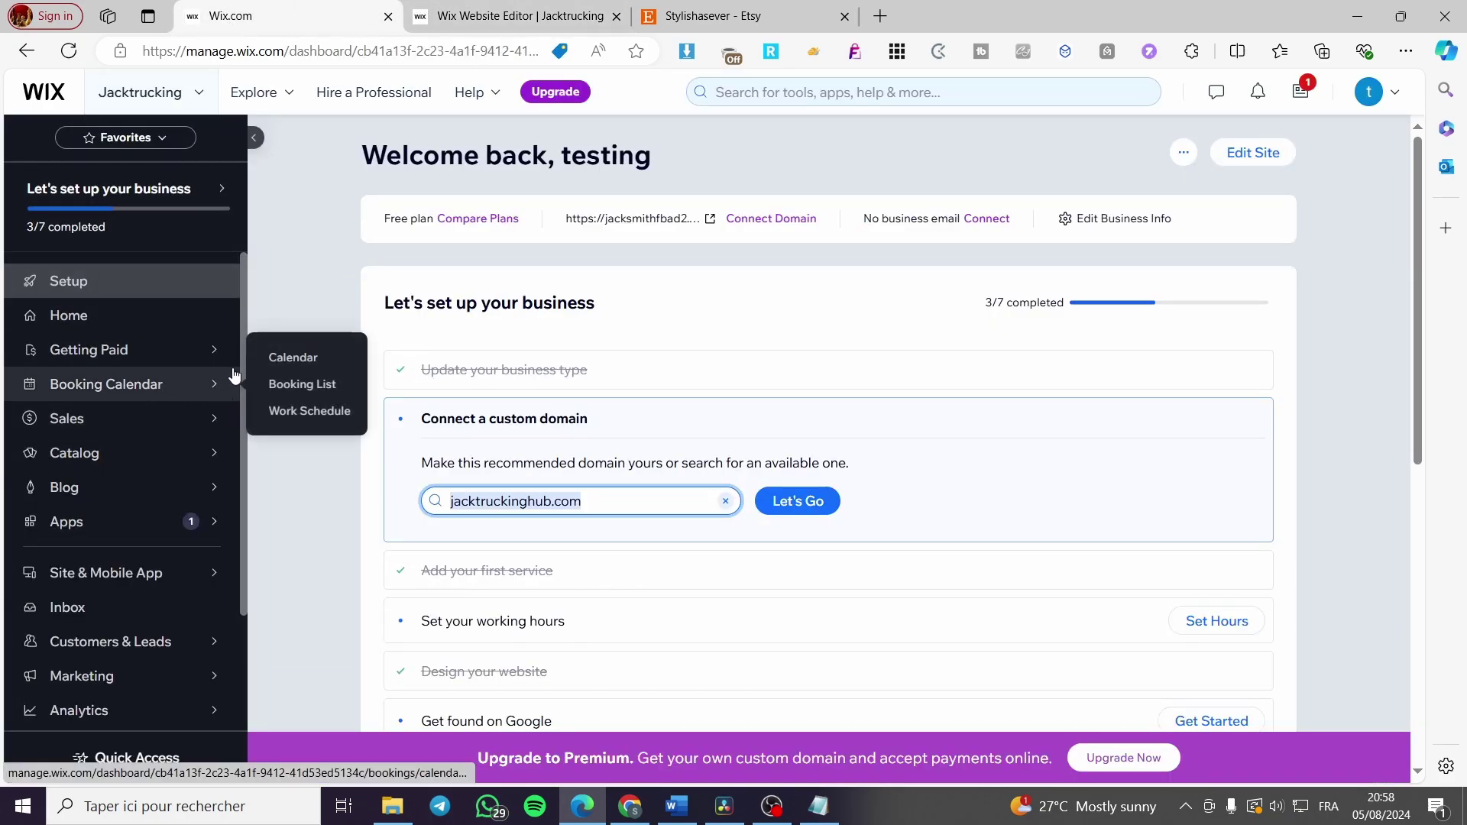
{"action": "left_click", "coordinate": [756, 16]}
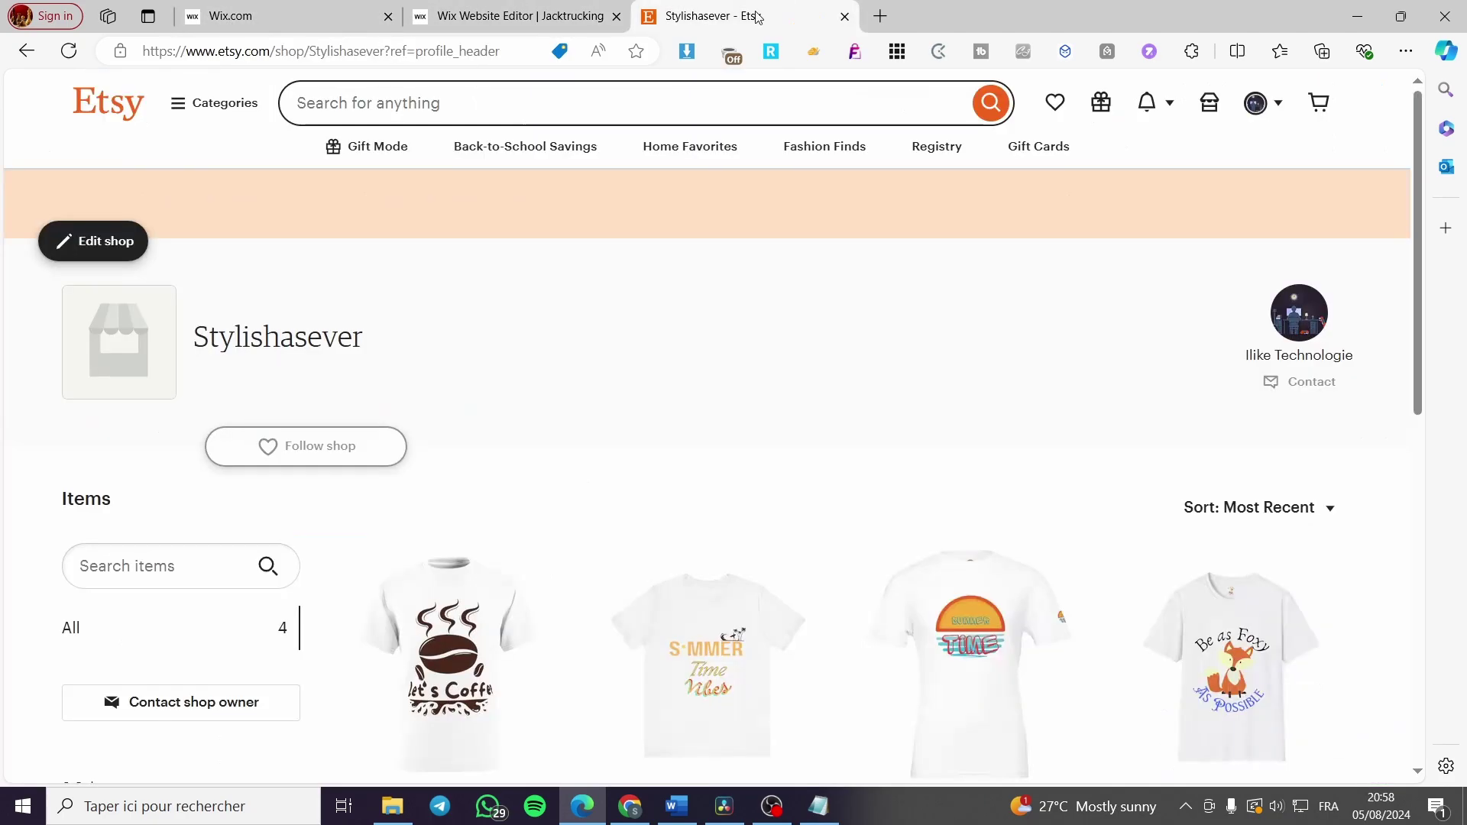
{"action": "left_click", "coordinate": [366, 15]}
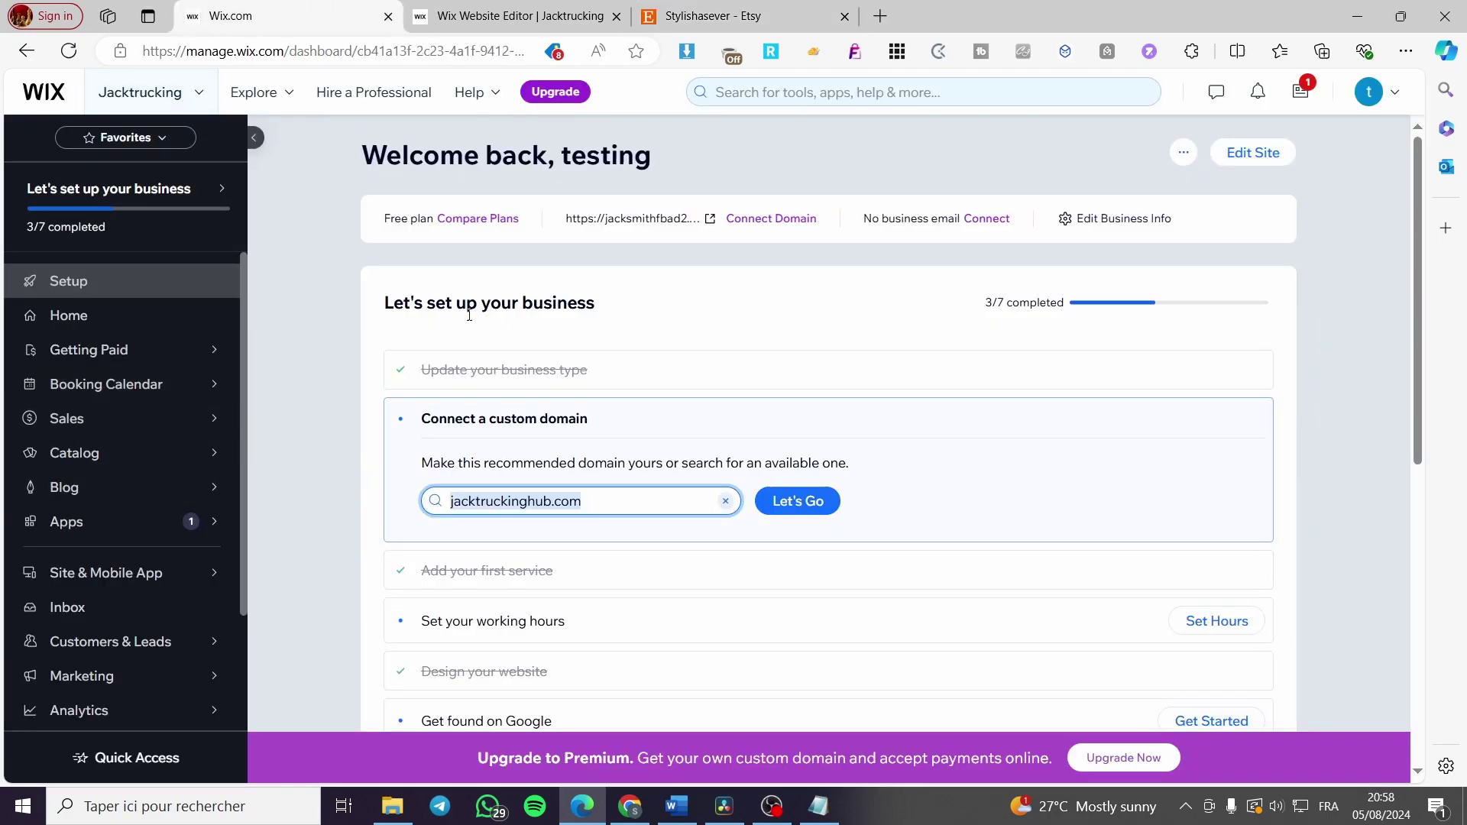
Open Catalog > Store Products > Products to list the 13 store items, then glance at Etsy
{"action": "left_click", "coordinate": [80, 459]}
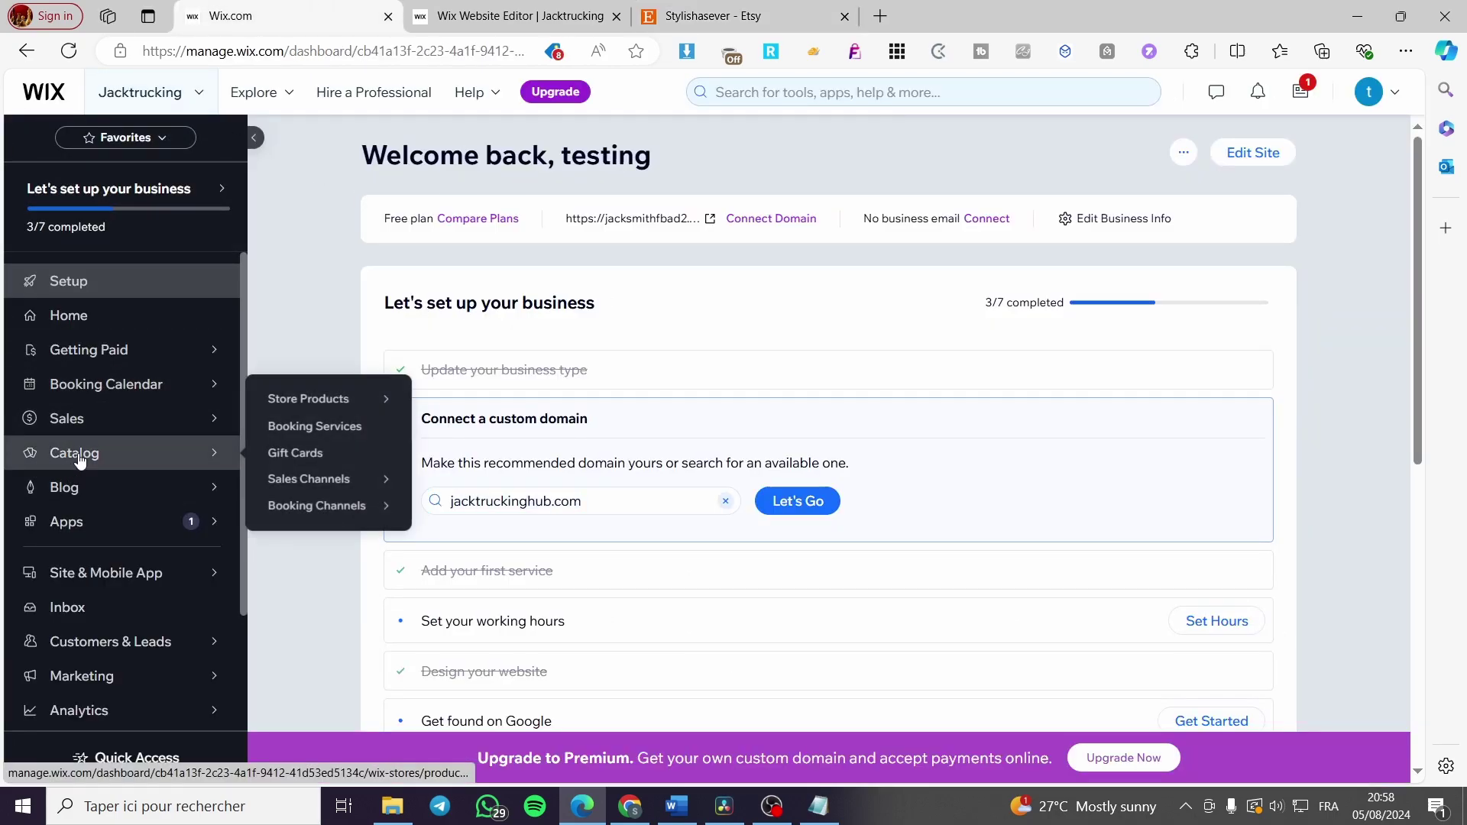
{"action": "left_click", "coordinate": [81, 462]}
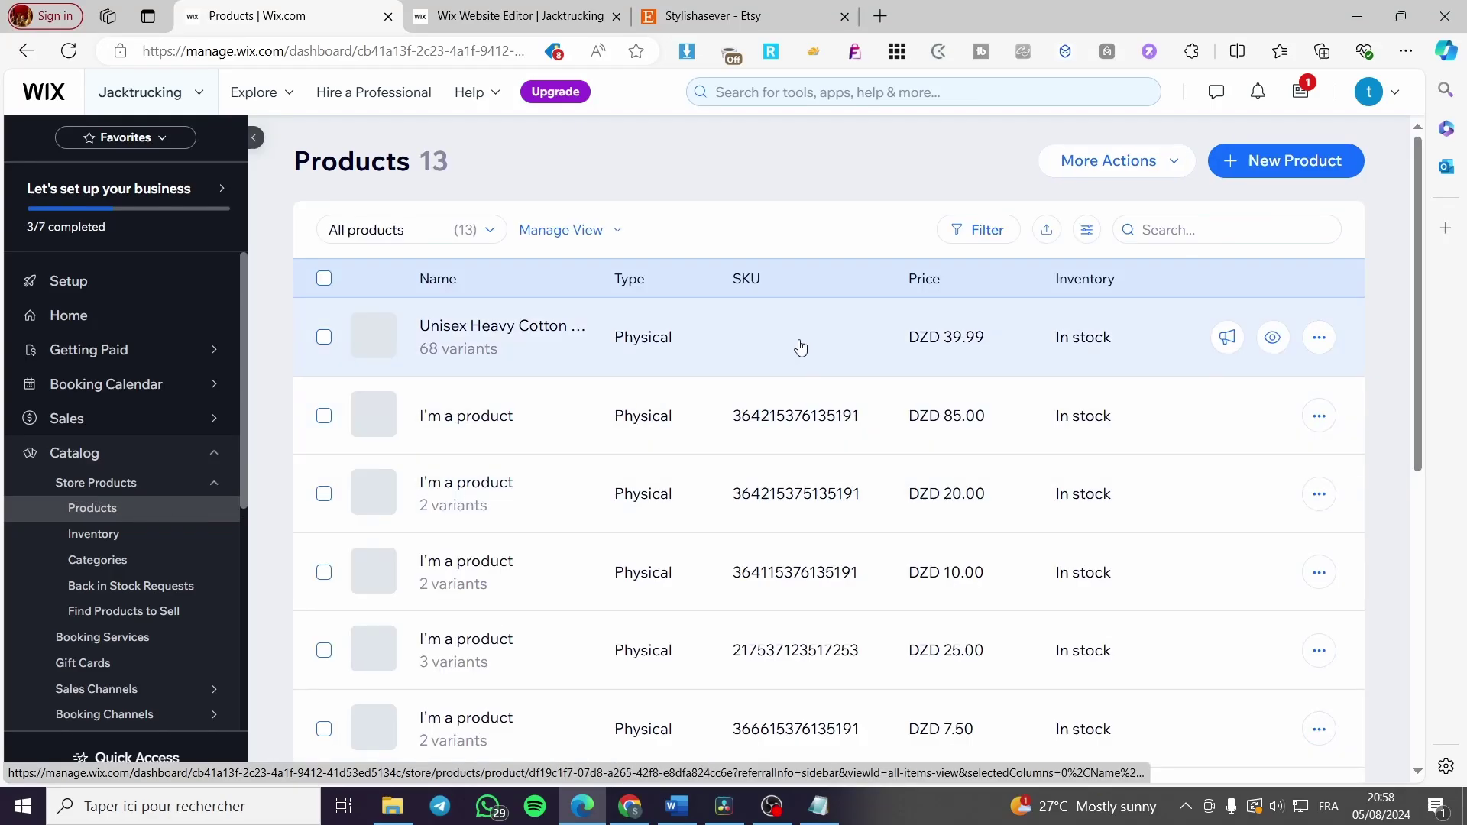
{"action": "left_click", "coordinate": [711, 16]}
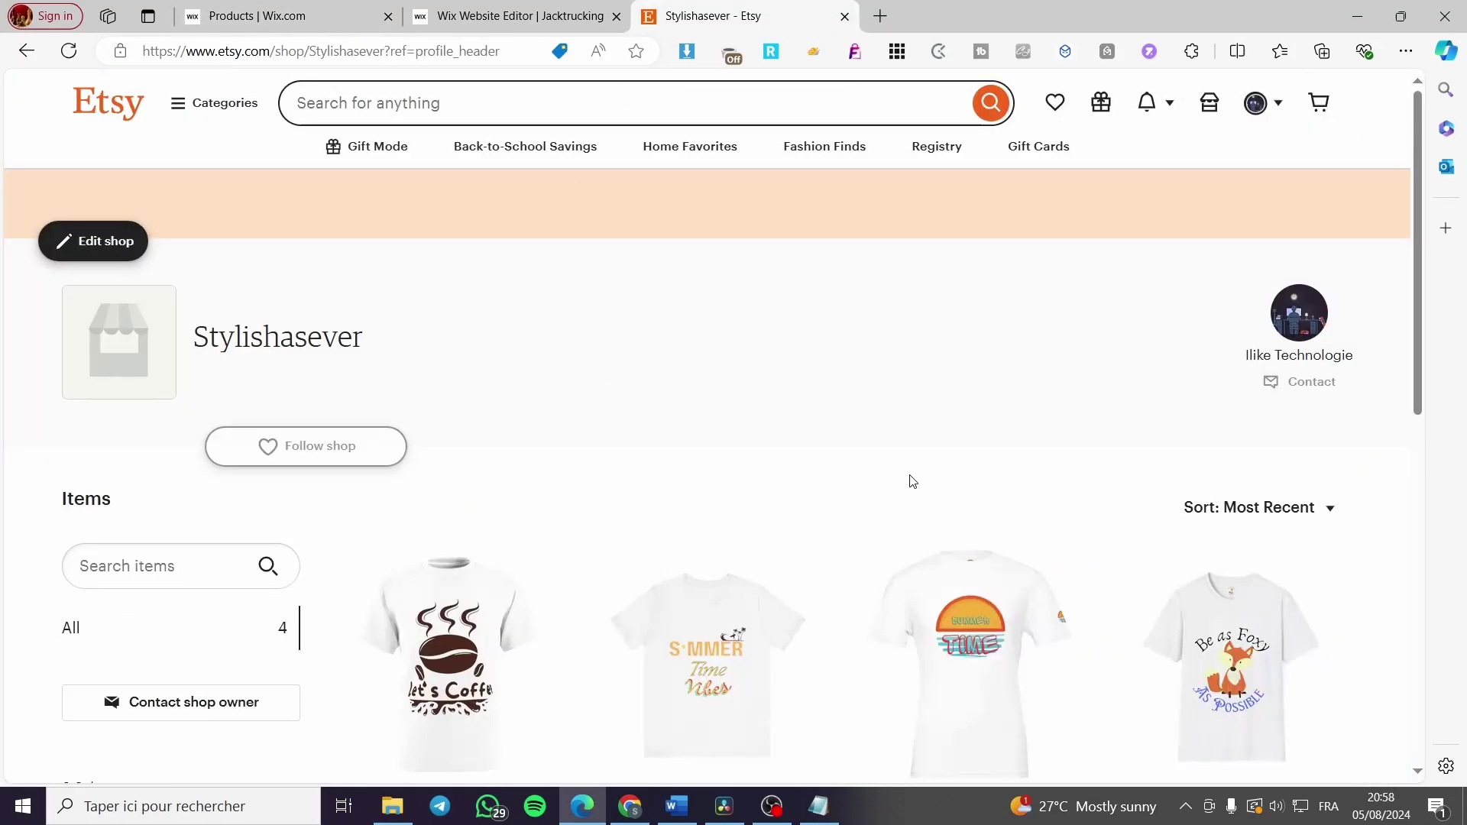
{"action": "scroll", "coordinate": [910, 481], "scroll_direction": "down", "scroll_amount": 3}
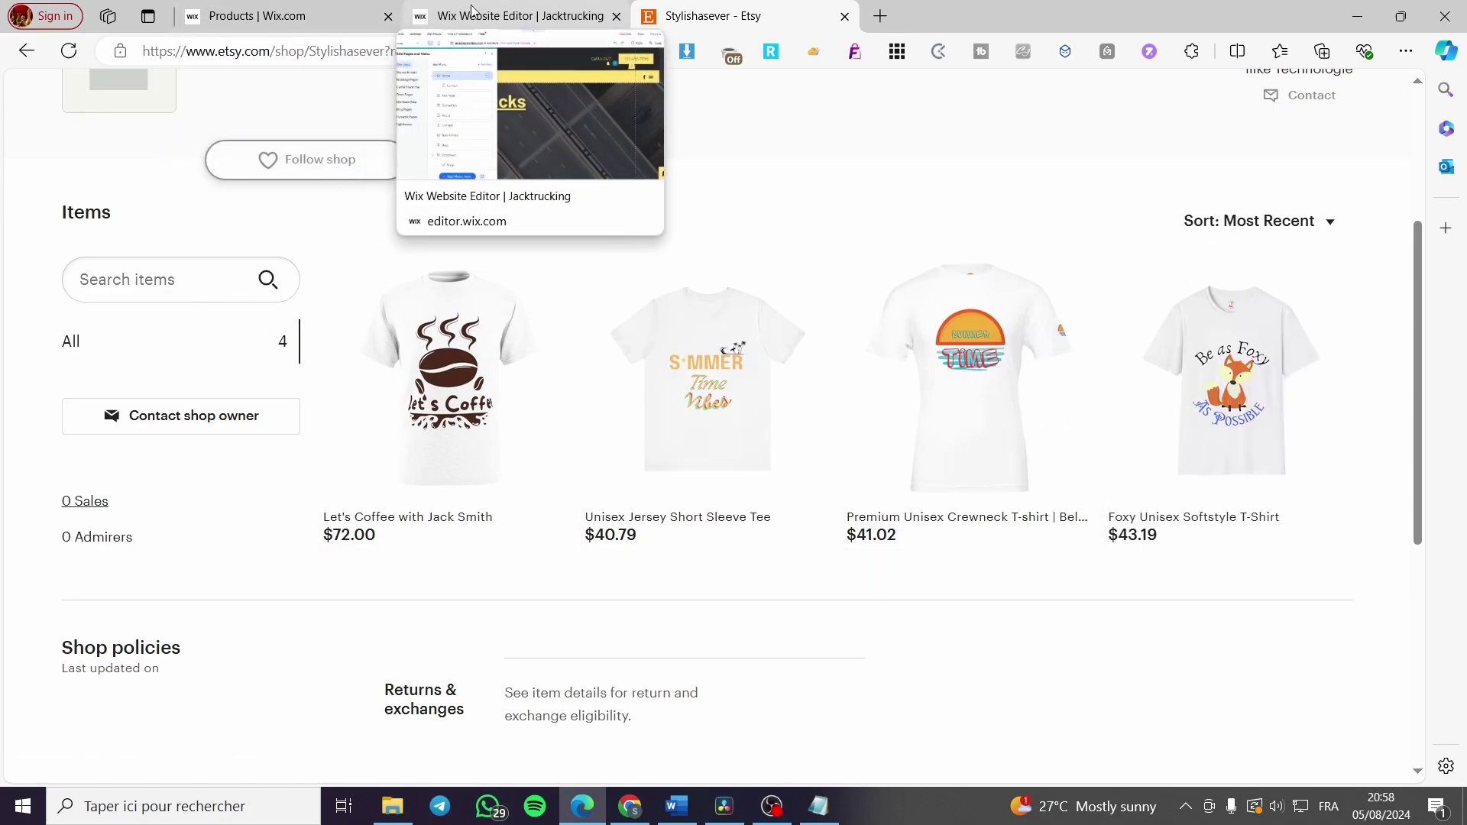
{"action": "left_click", "coordinate": [260, 15]}
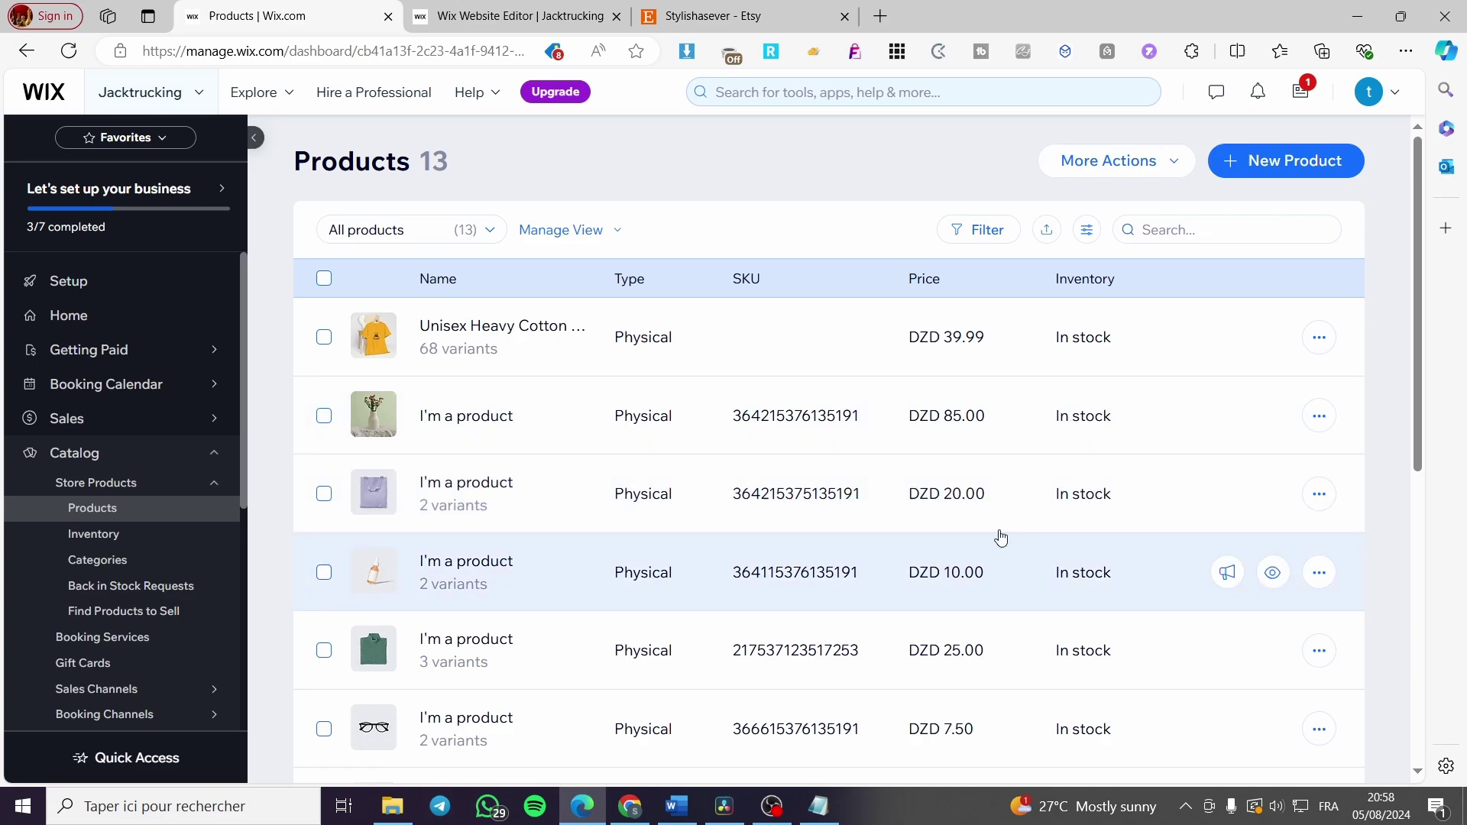
Compare the Etsy shop's four T-shirts with the Wix product list, ending on Etsy
{"action": "left_click", "coordinate": [724, 22]}
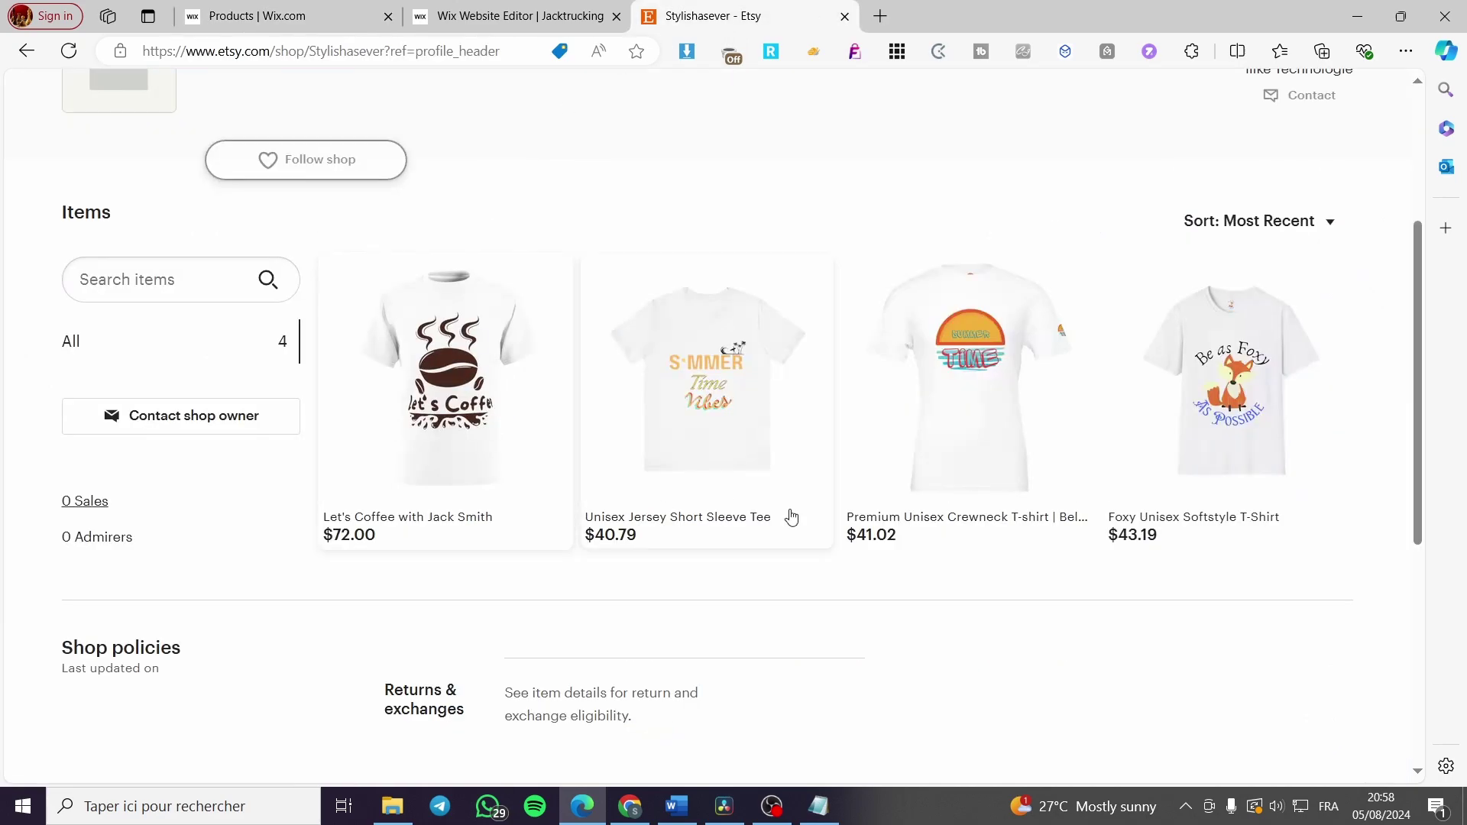
{"action": "scroll", "coordinate": [1413, 444], "scroll_direction": "up", "scroll_amount": 5}
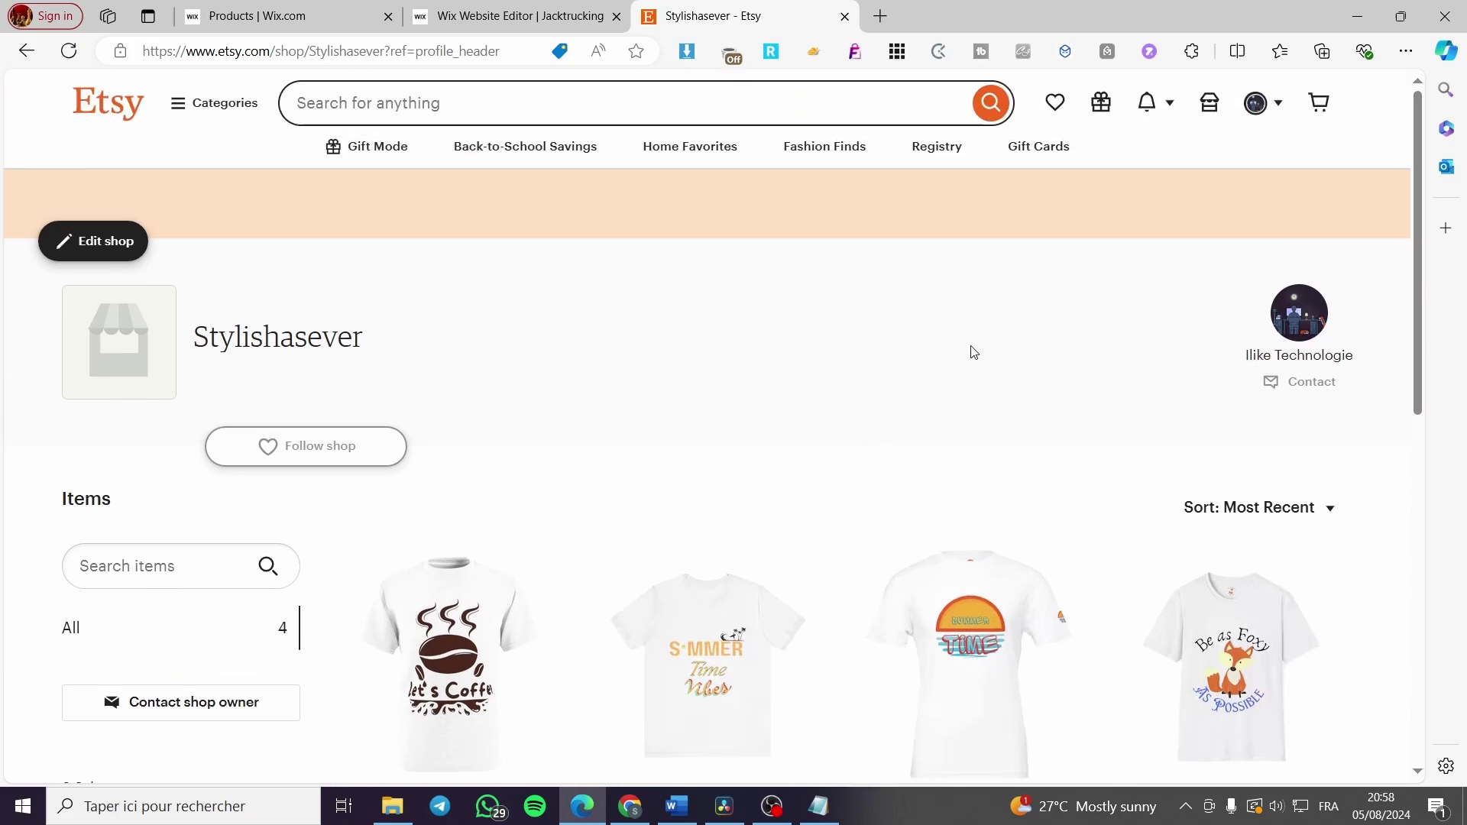
{"action": "left_click_drag", "start_coordinate": [1415, 131], "coordinate": [1414, 169]}
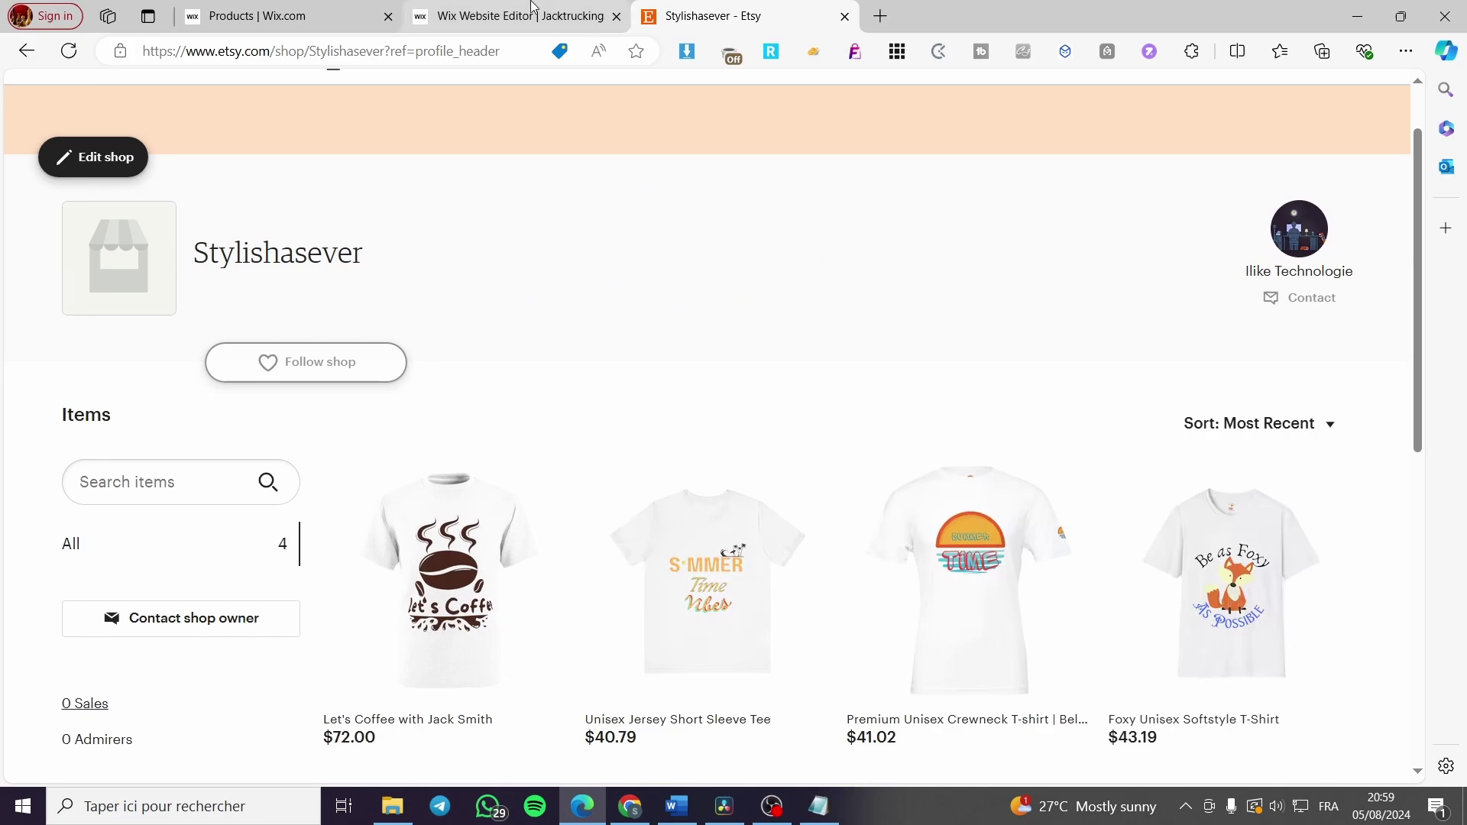
{"action": "left_click", "coordinate": [322, 8]}
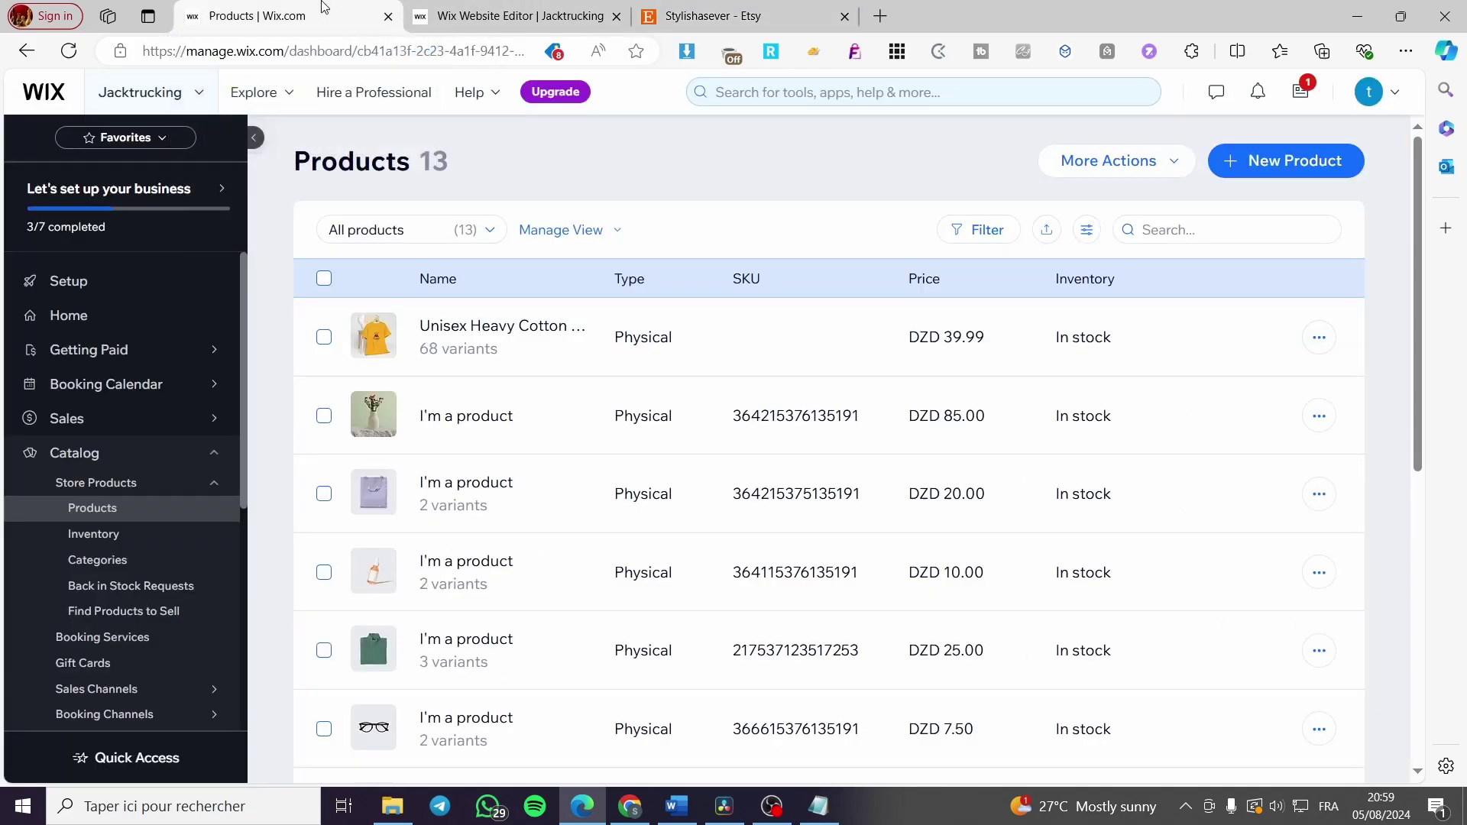
{"action": "left_click", "coordinate": [688, 9]}
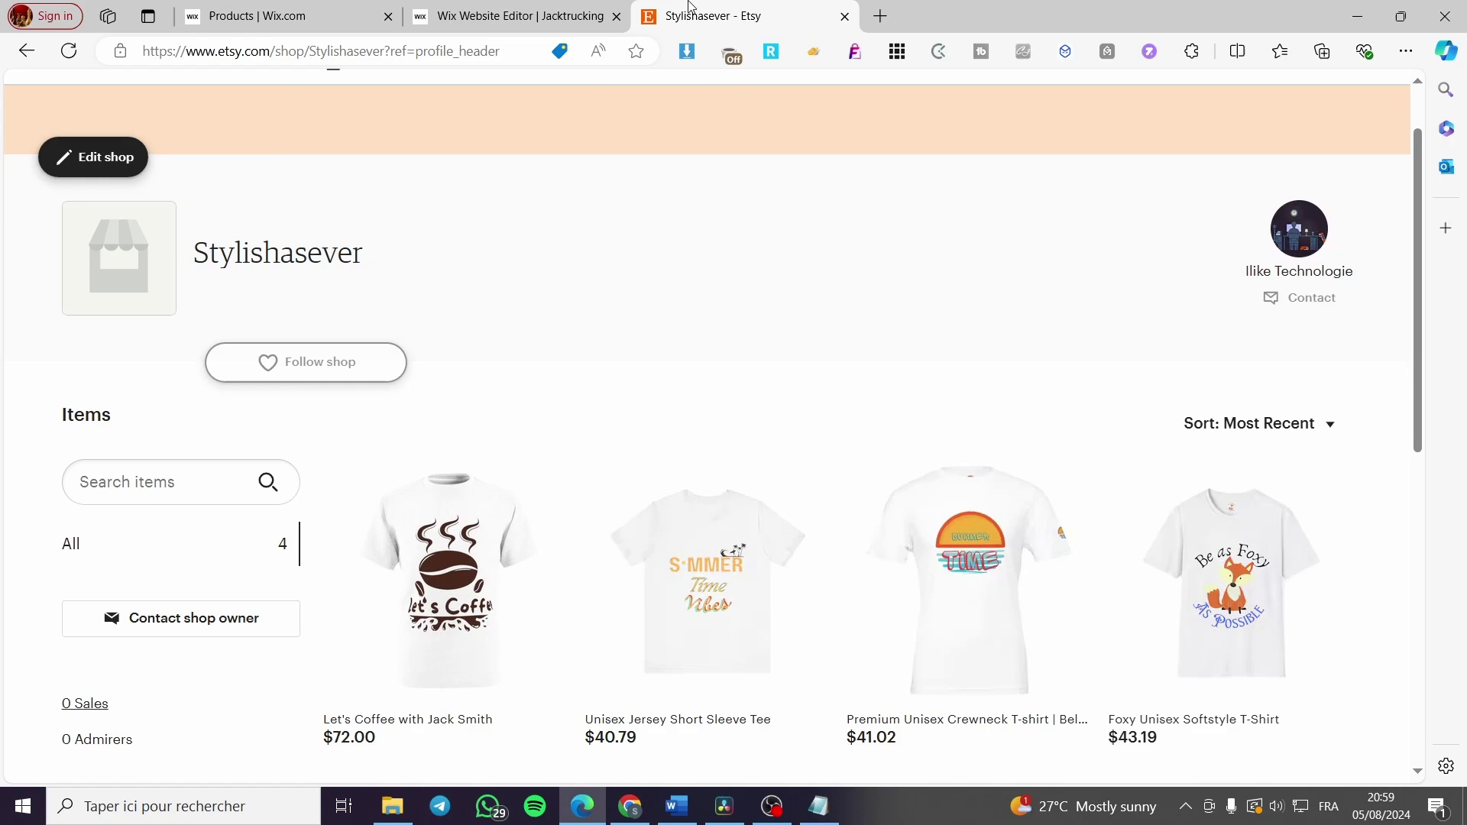
{"action": "left_click", "coordinate": [353, 11]}
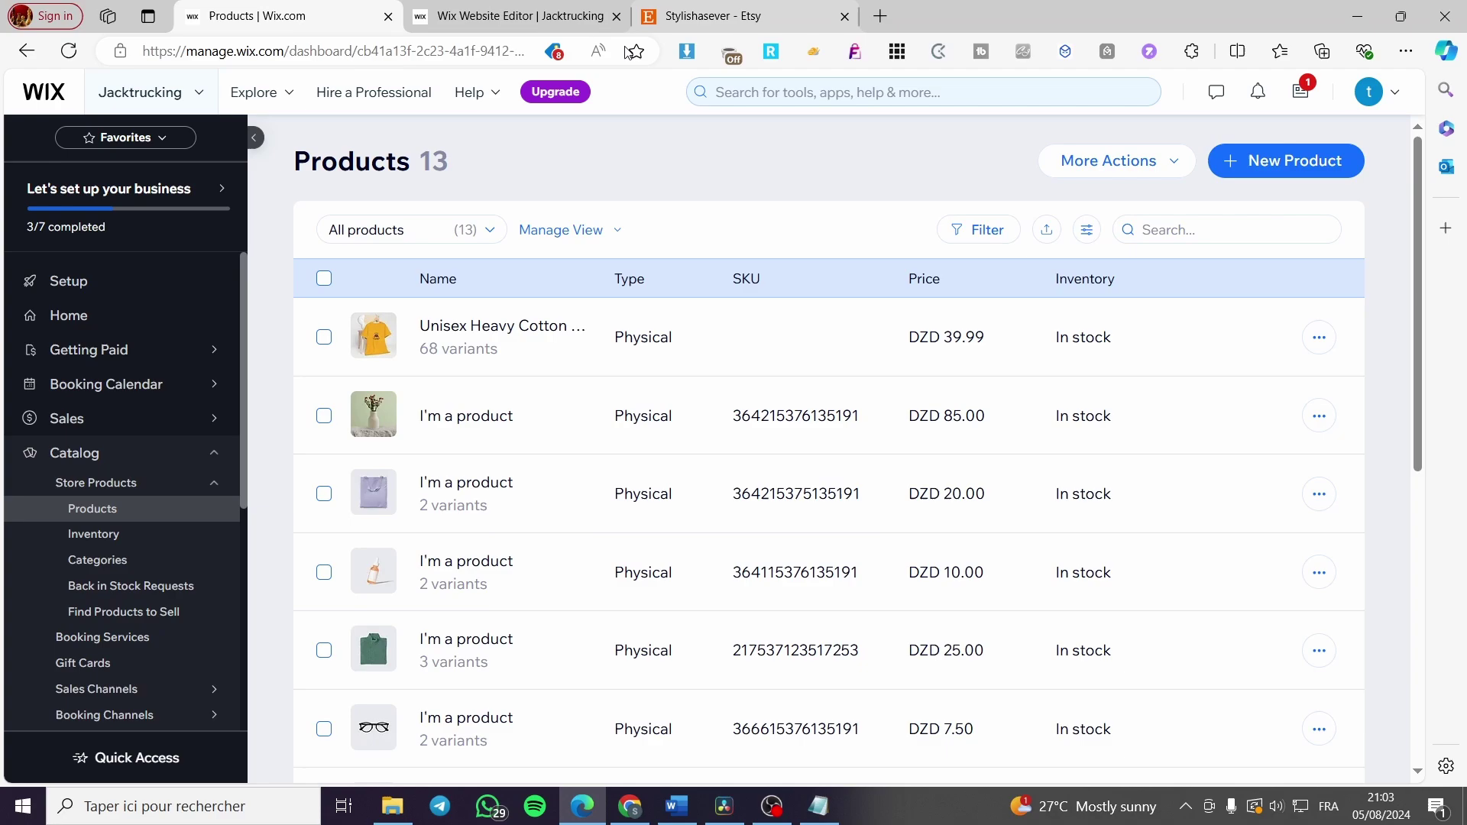
{"action": "left_click", "coordinate": [720, 19]}
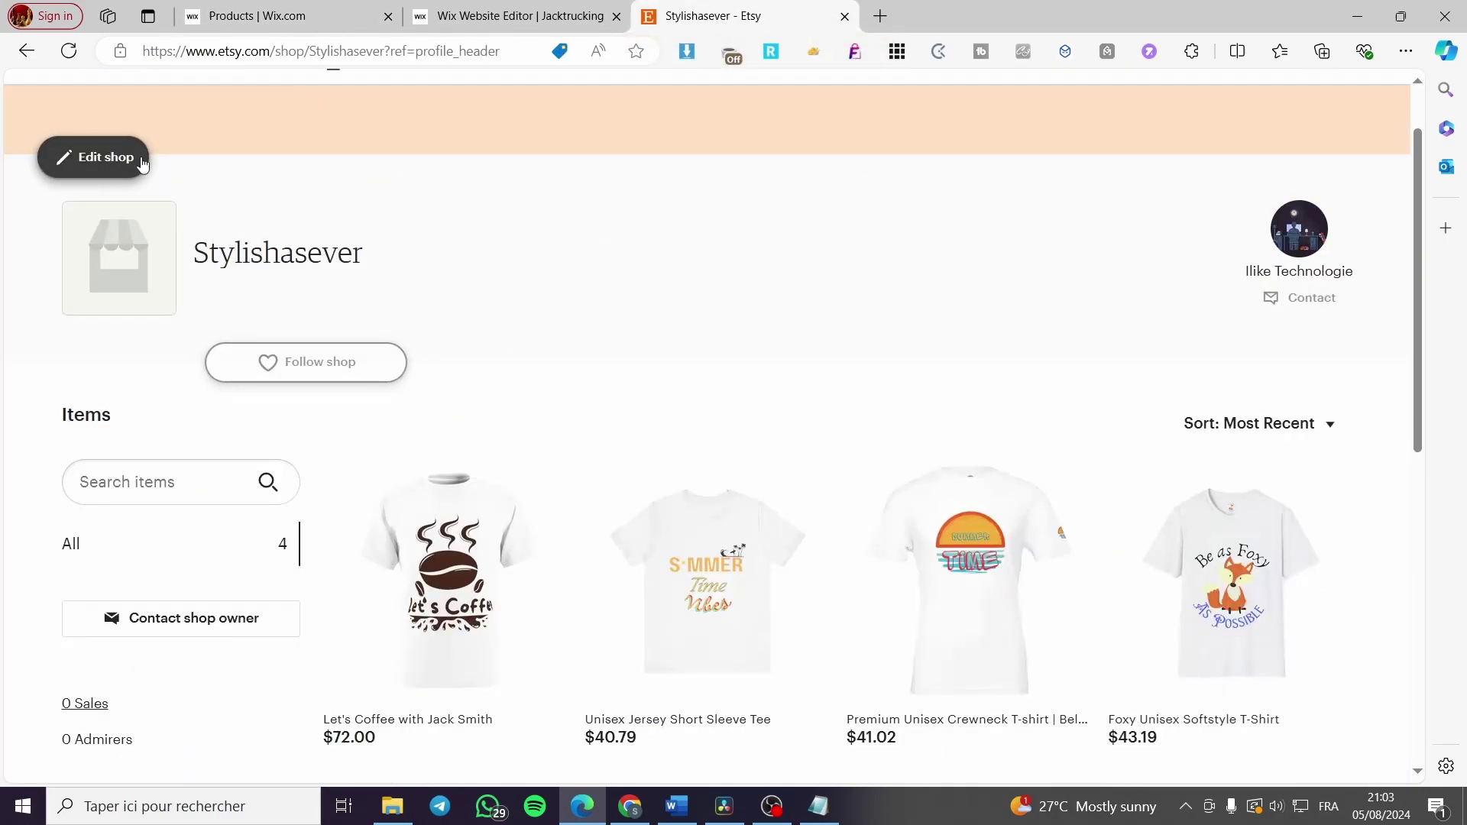
{"action": "scroll", "coordinate": [140, 157], "scroll_direction": "up", "scroll_amount": 2}
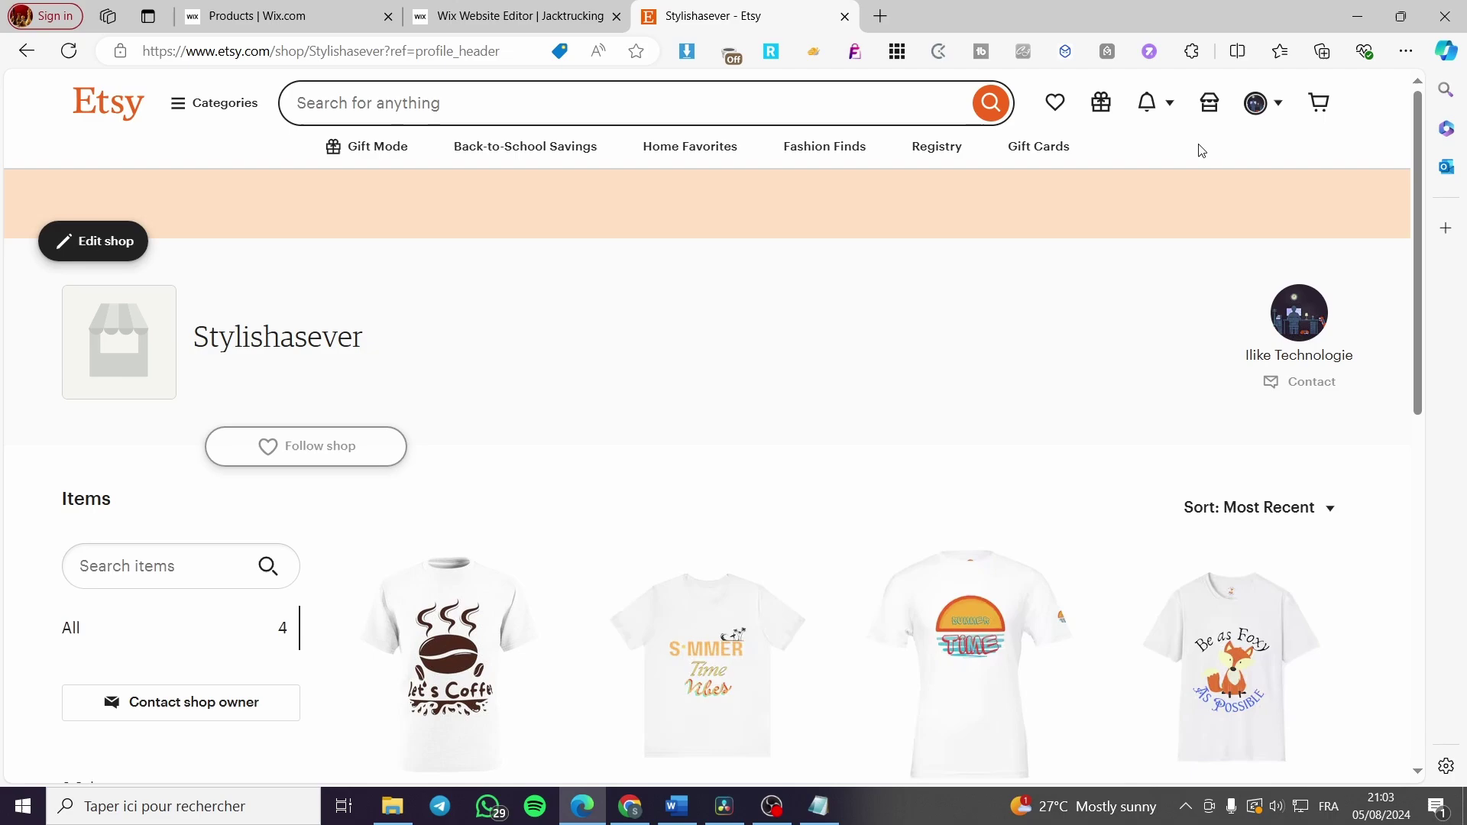
Open the Etsy Shop Manager and go to the 'Stock your shop' setup step
{"action": "left_click", "coordinate": [1209, 107]}
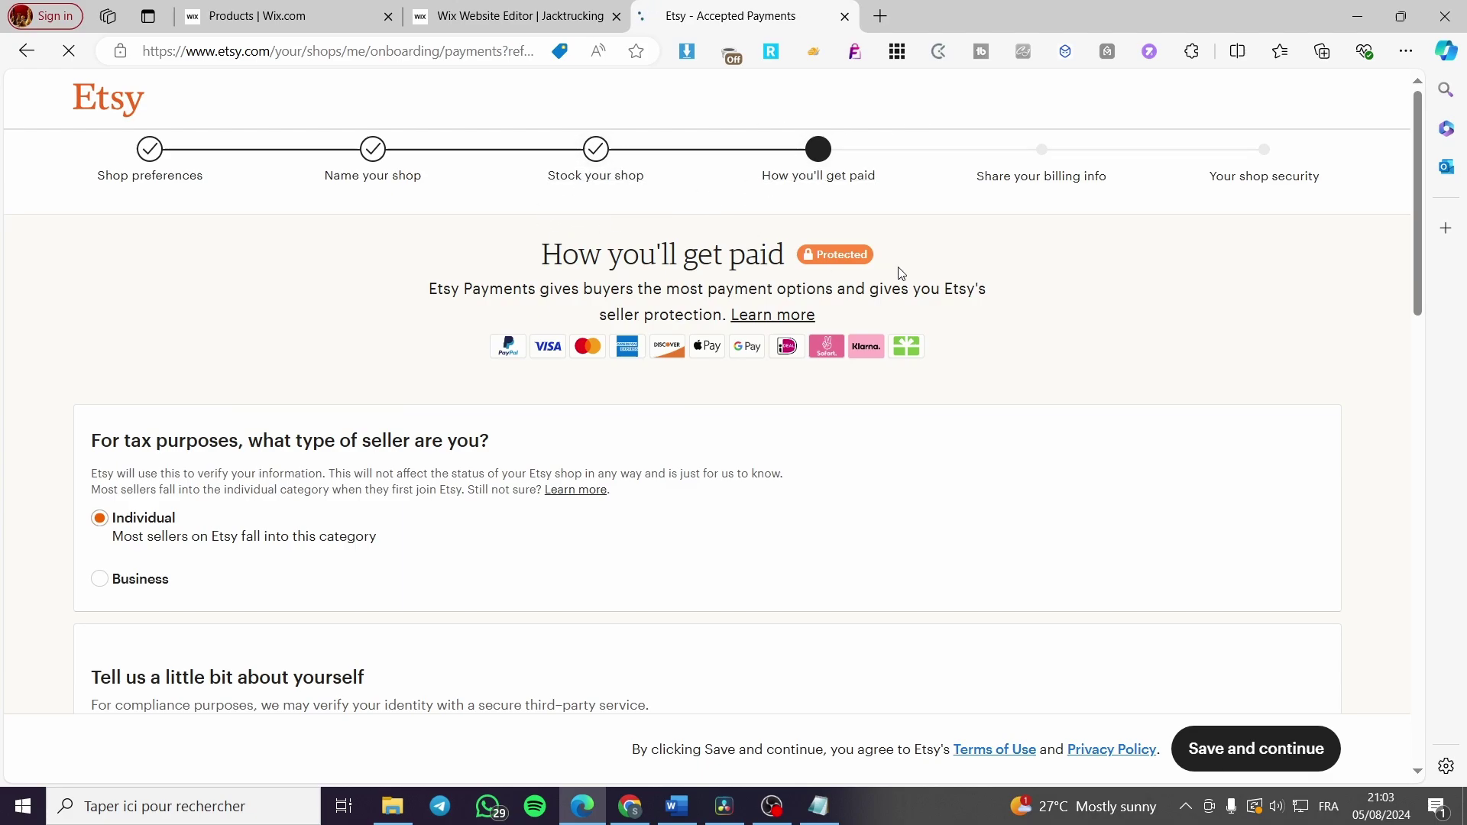
{"action": "left_click", "coordinate": [596, 153]}
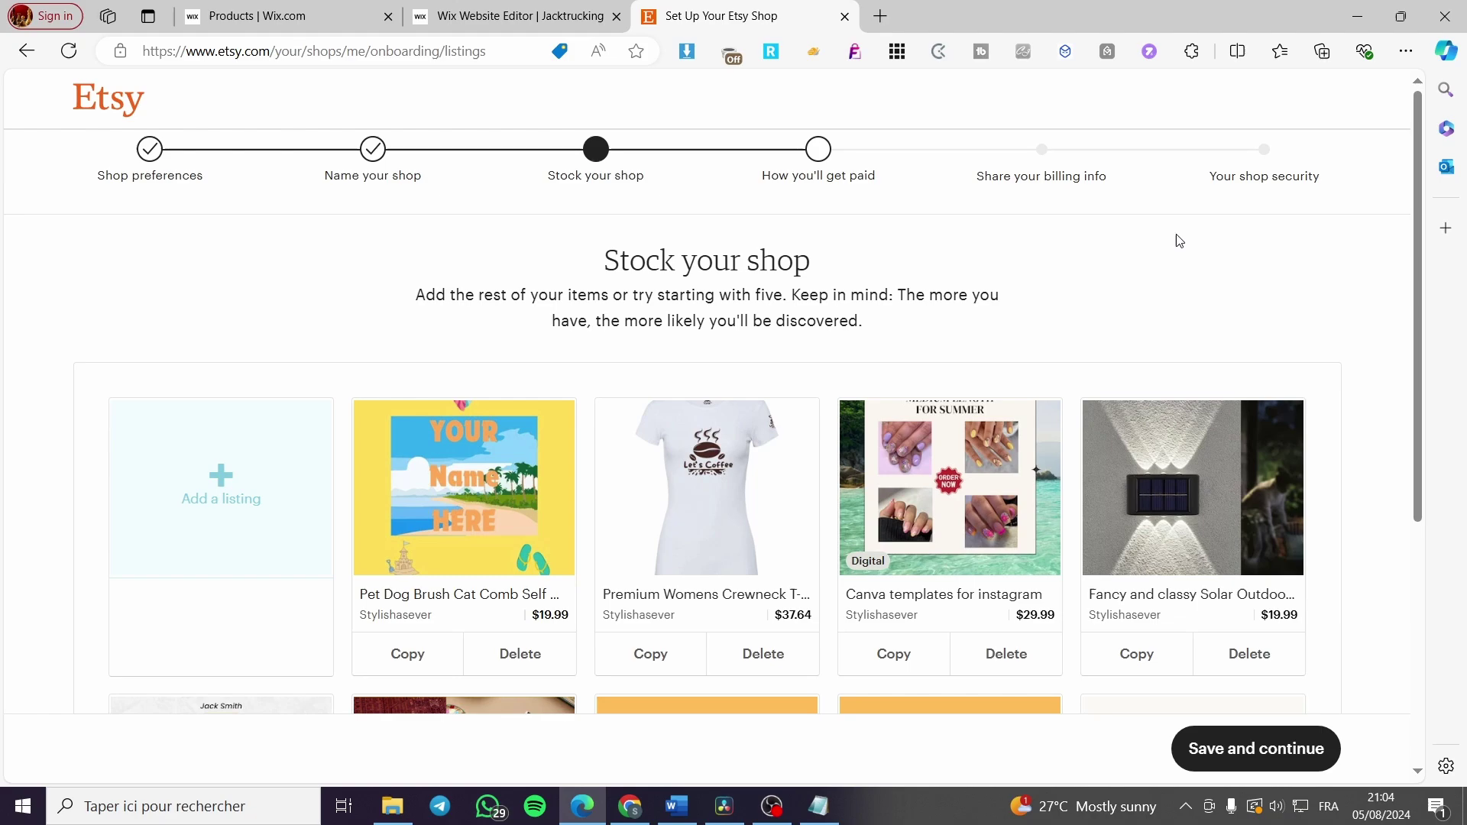
{"action": "scroll", "coordinate": [1192, 336], "scroll_direction": "down", "scroll_amount": 2}
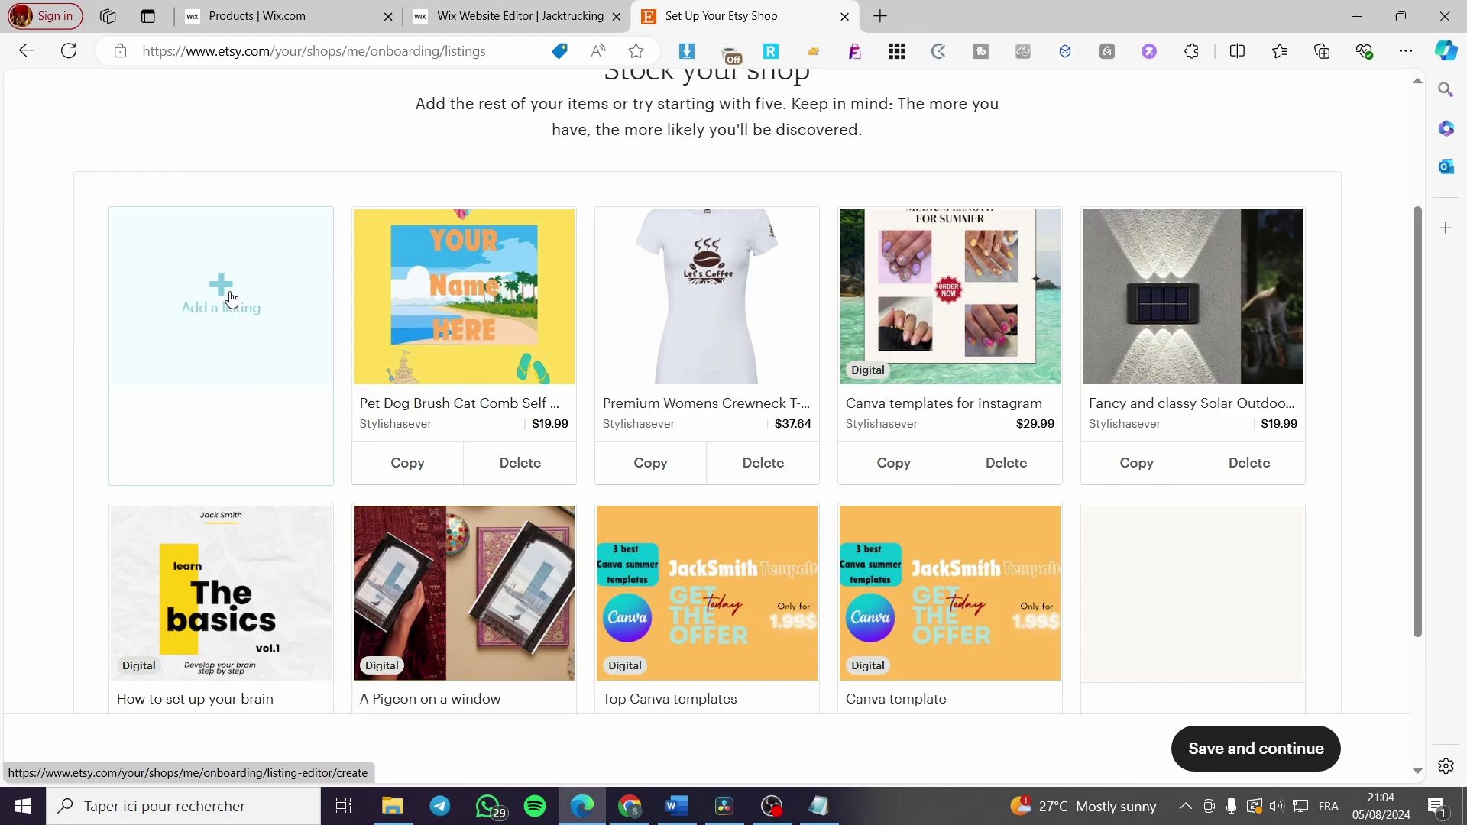
Start a new listing and state that the seller made the item
{"action": "left_click", "coordinate": [231, 298]}
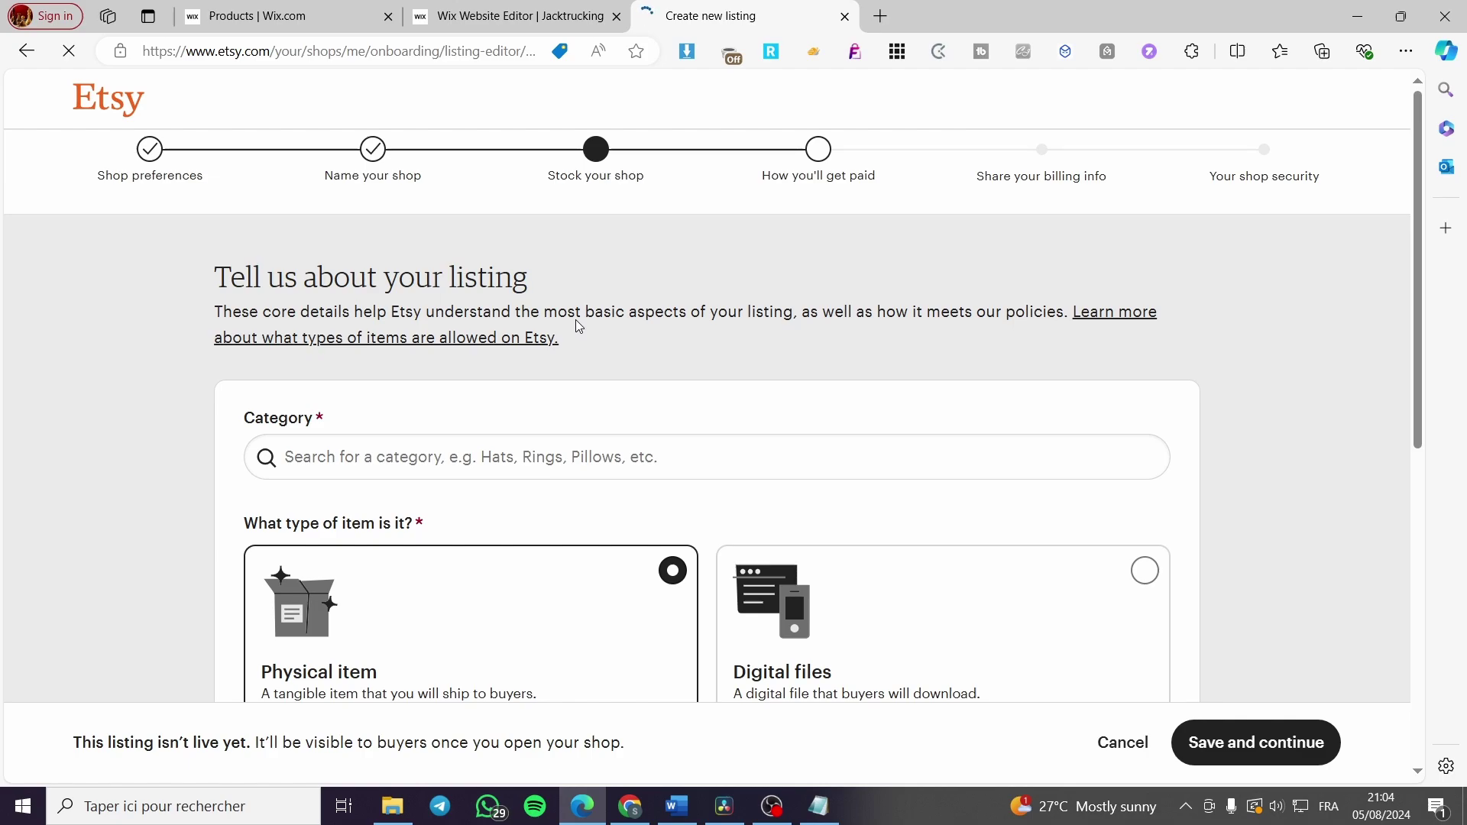
{"action": "scroll", "coordinate": [473, 445], "scroll_direction": "down", "scroll_amount": 1}
{"action": "scroll", "coordinate": [474, 444], "scroll_direction": "down", "scroll_amount": 1}
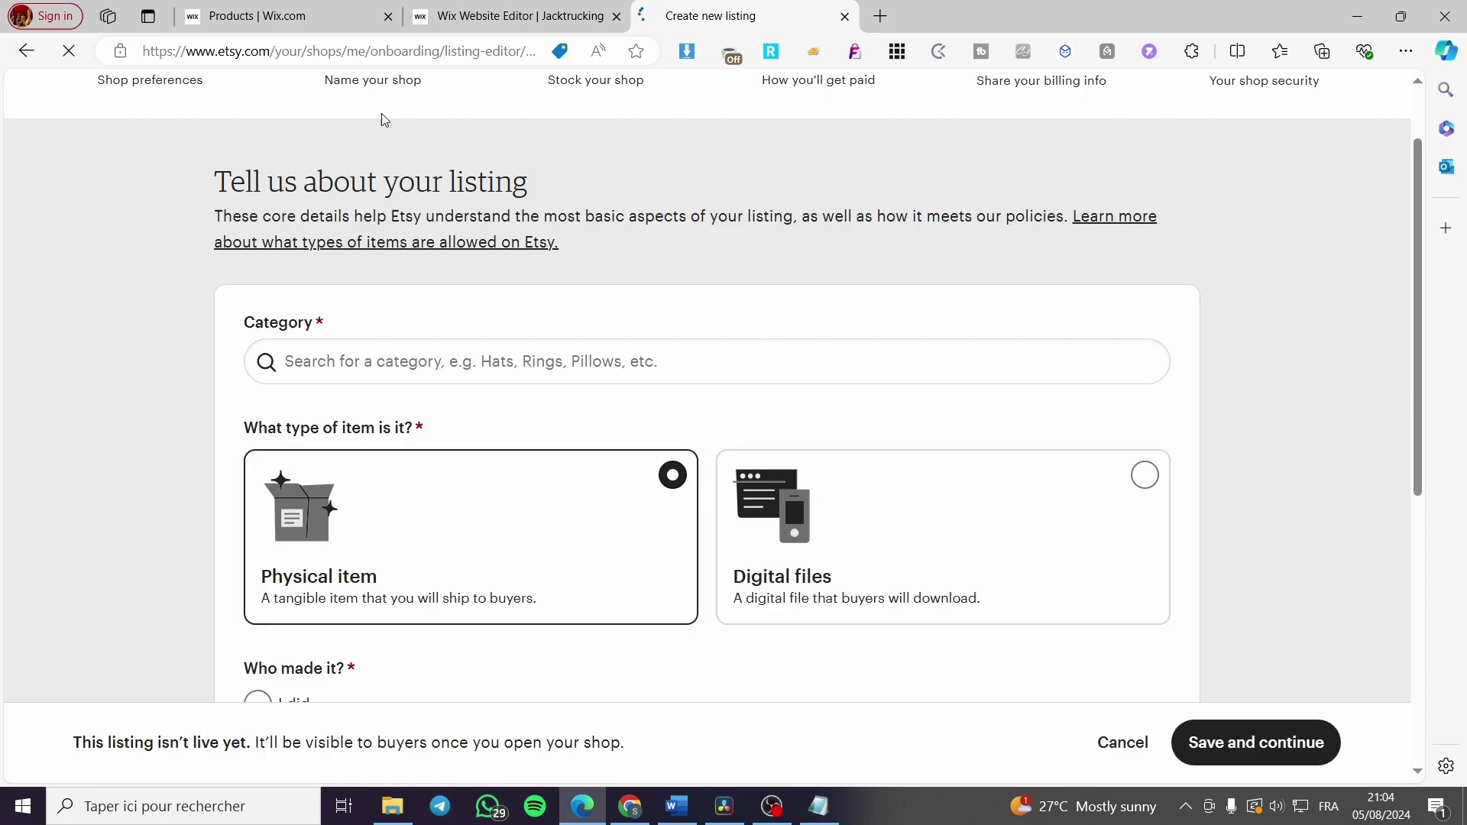
{"action": "scroll", "coordinate": [1111, 367], "scroll_direction": "down", "scroll_amount": 2}
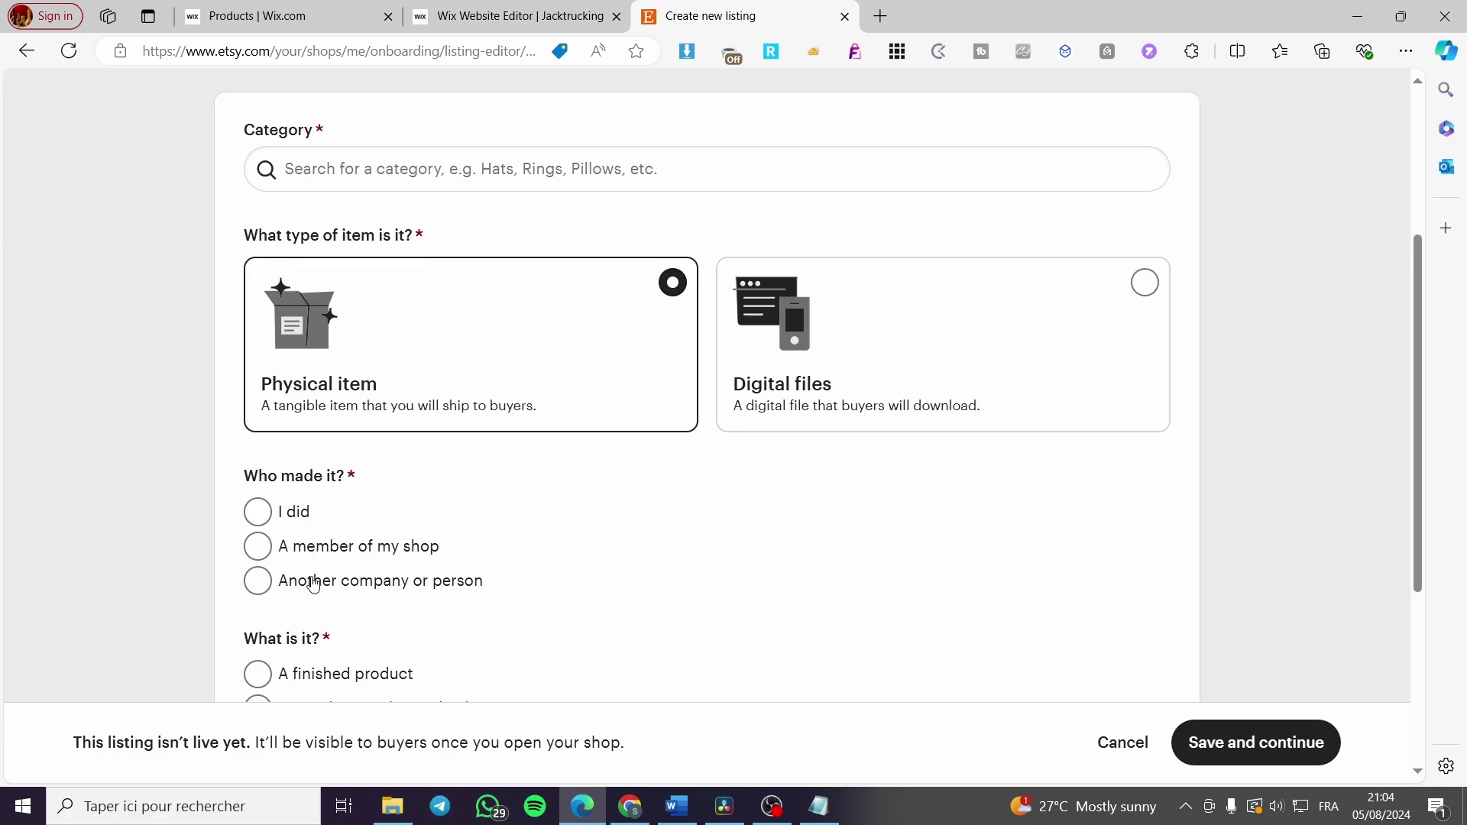
{"action": "left_click", "coordinate": [294, 513]}
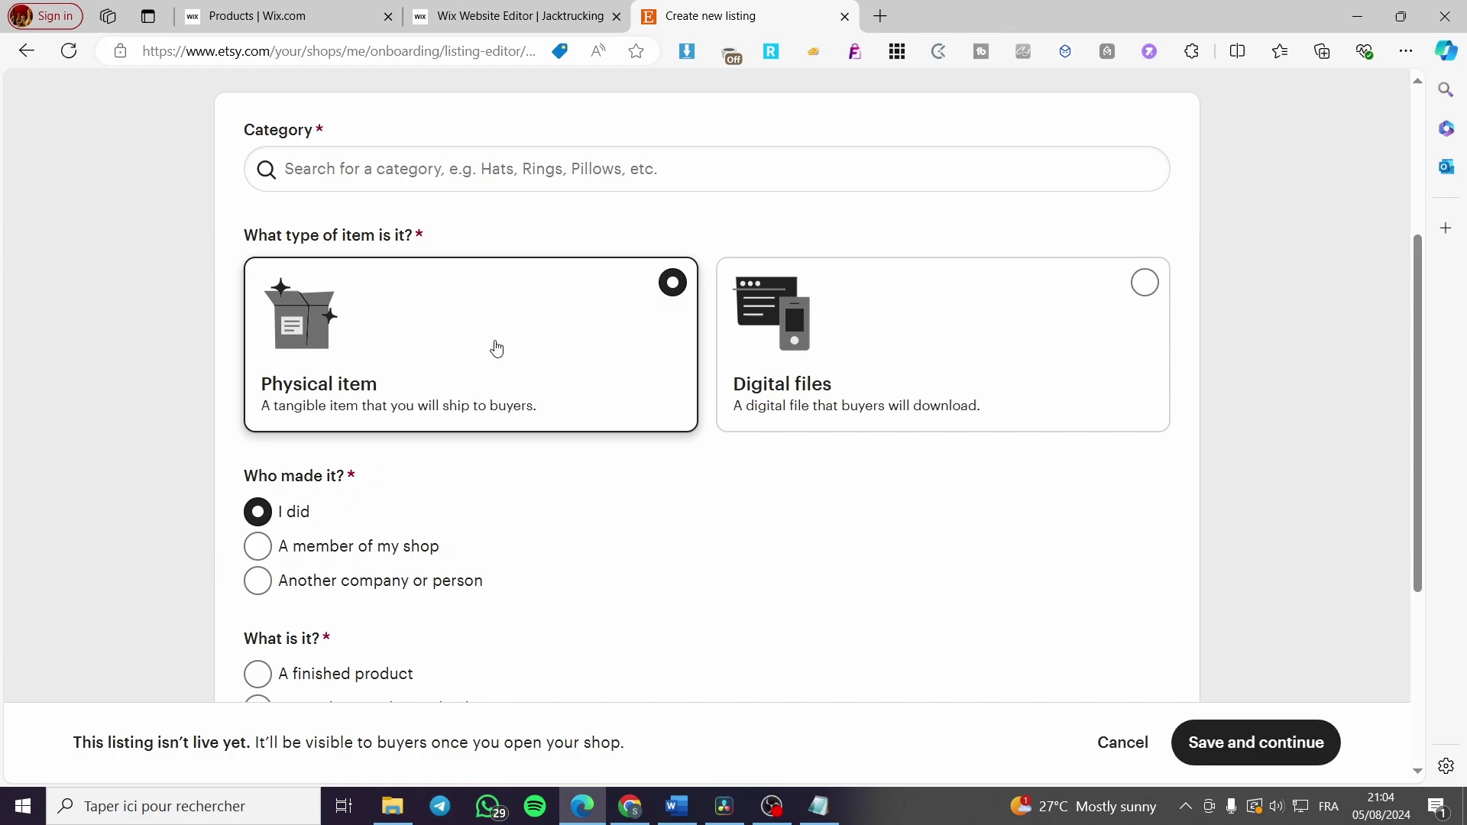
Mark the item as a finished product made in 2020 - 2024
{"action": "scroll", "coordinate": [423, 386], "scroll_direction": "down", "scroll_amount": 2}
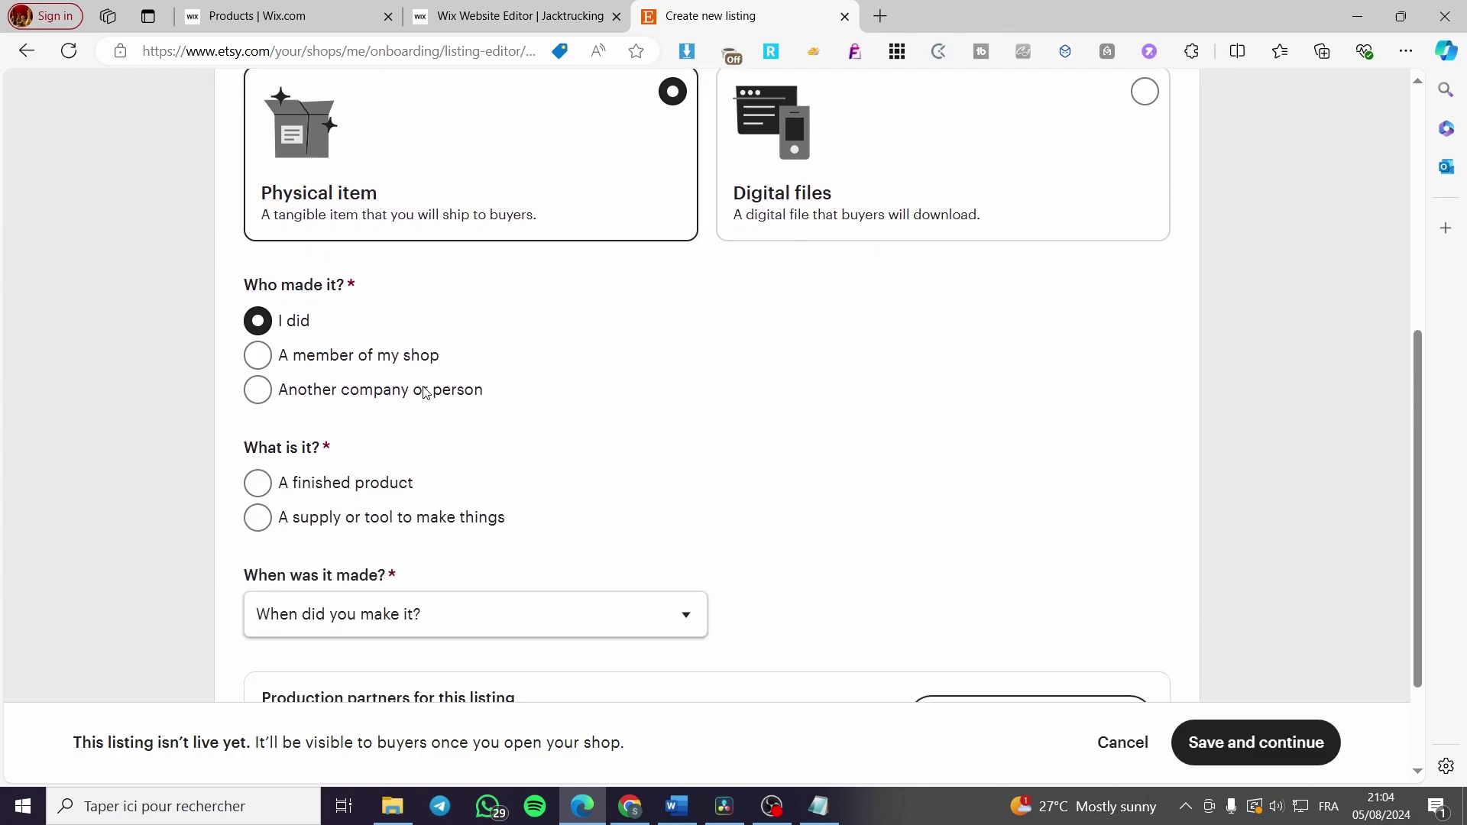
{"action": "scroll", "coordinate": [483, 211], "scroll_direction": "down", "scroll_amount": 1}
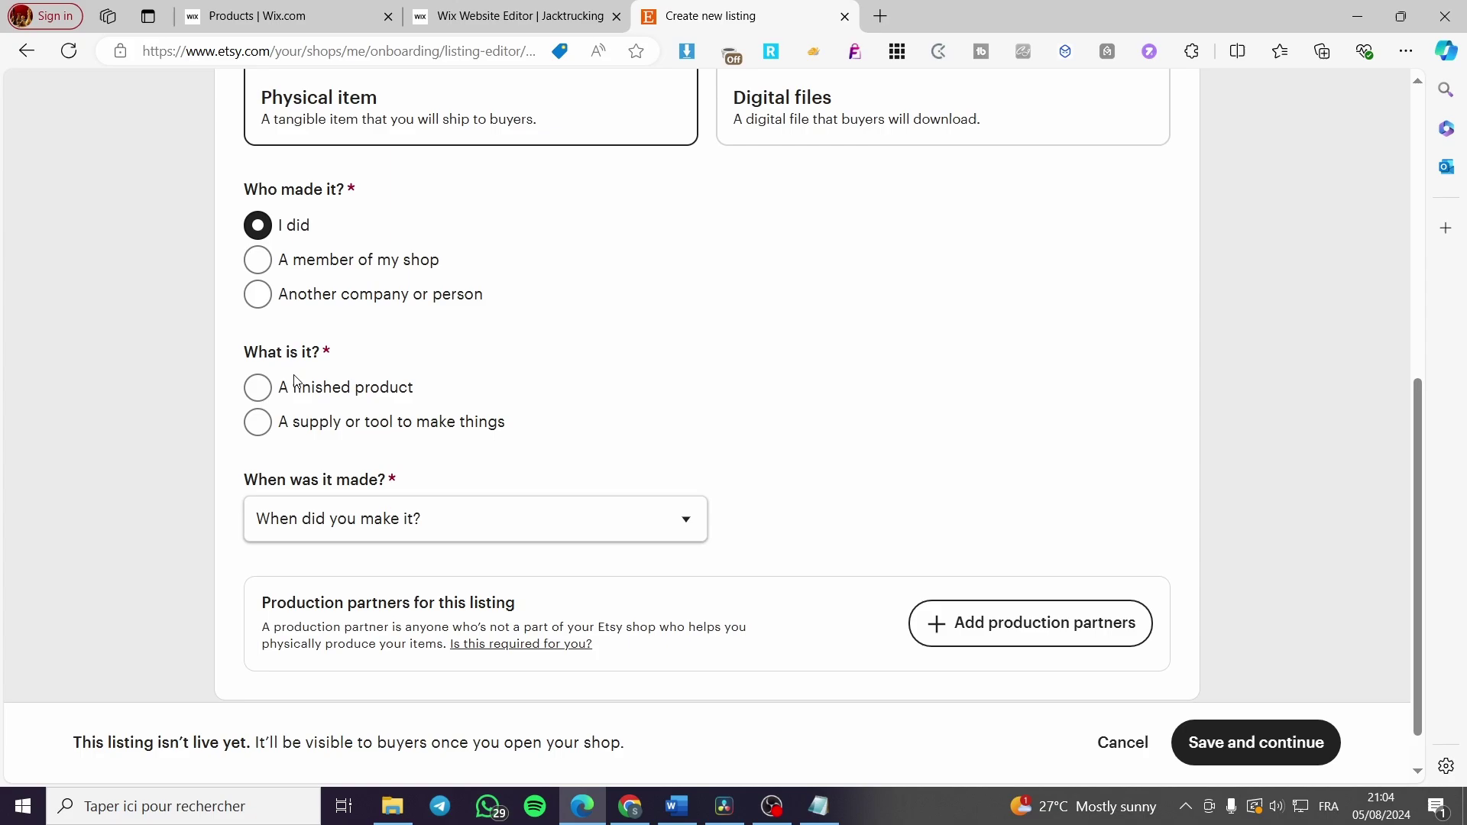
{"action": "left_click", "coordinate": [267, 393]}
{"action": "scroll", "coordinate": [393, 474], "scroll_direction": "down", "scroll_amount": 1}
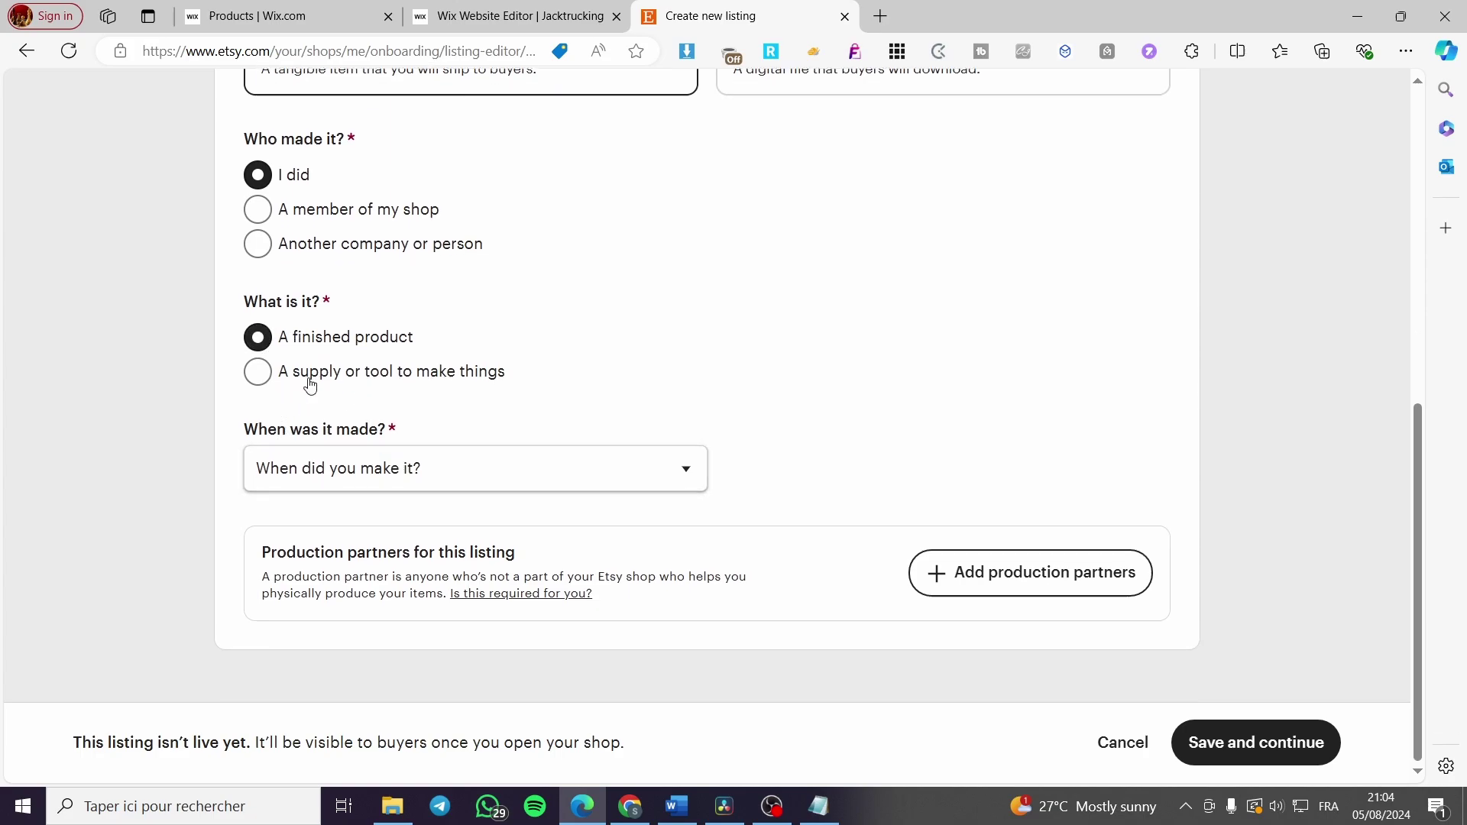
{"action": "left_click", "coordinate": [455, 472]}
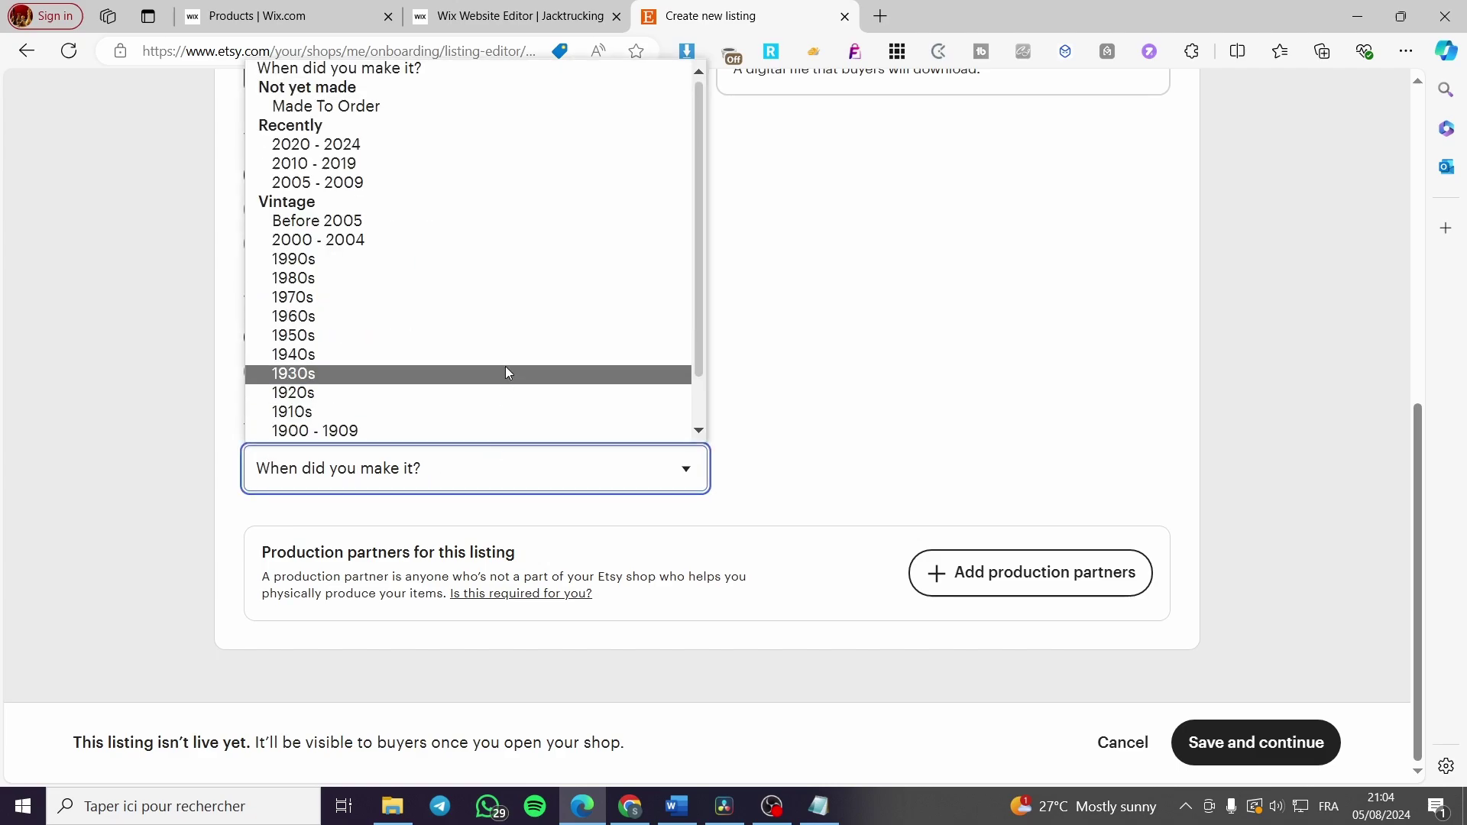
{"action": "left_click", "coordinate": [383, 145]}
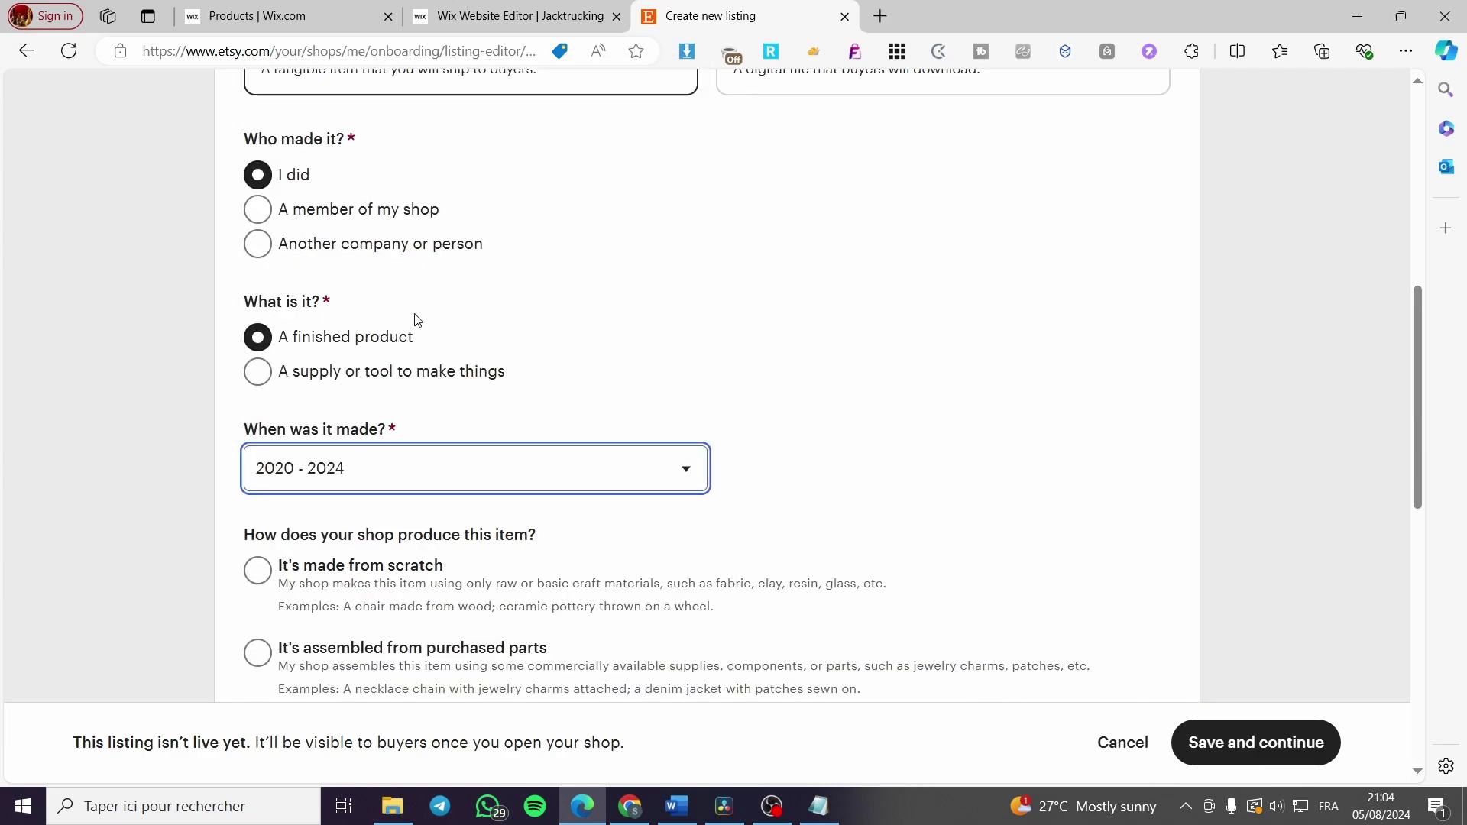
Set the item's production to 'It's assembled from purchased parts'
{"action": "scroll", "coordinate": [683, 412], "scroll_direction": "down", "scroll_amount": 1}
{"action": "scroll", "coordinate": [683, 412], "scroll_direction": "down", "scroll_amount": 3}
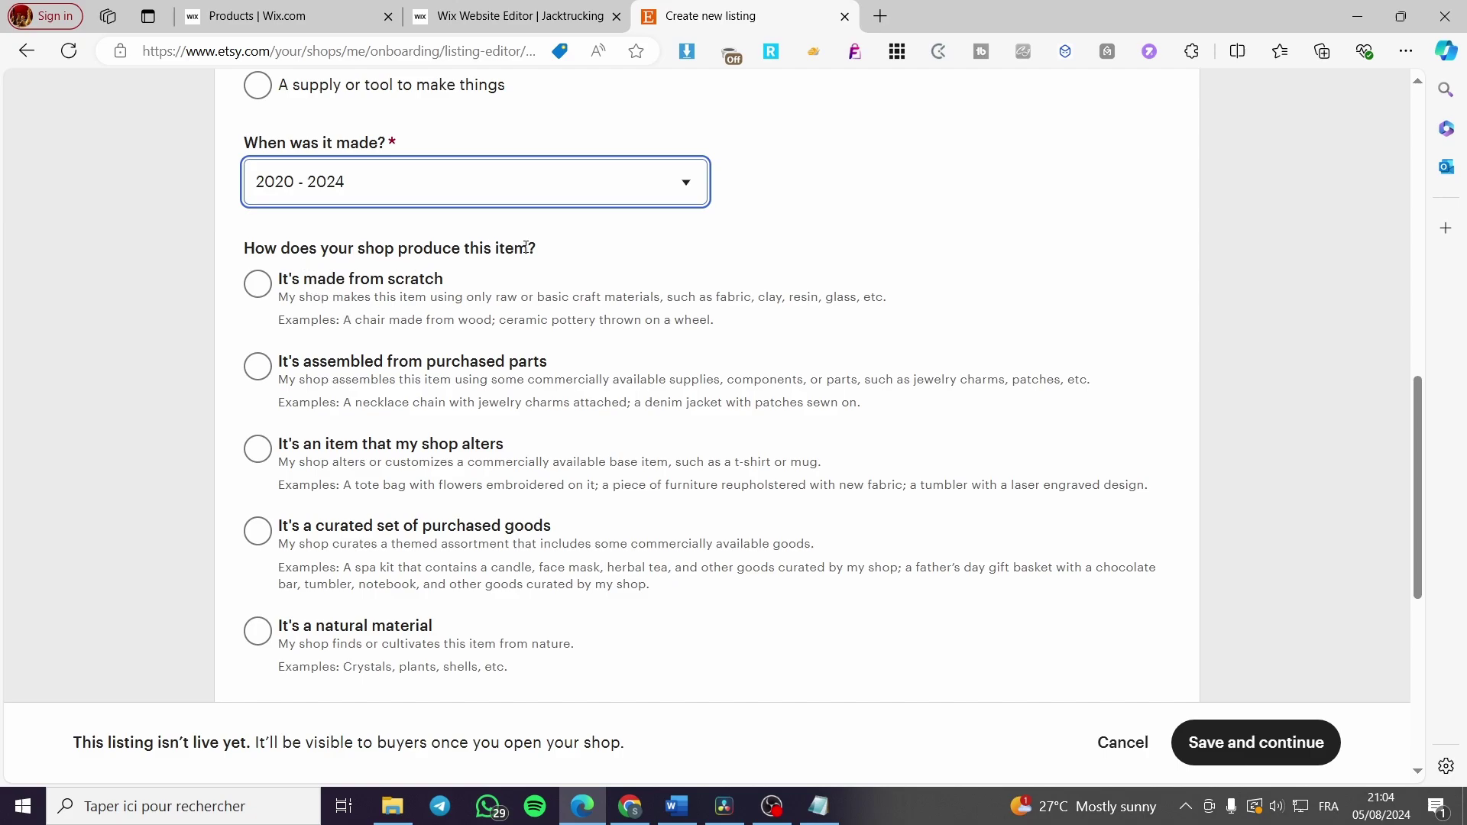
{"action": "scroll", "coordinate": [372, 301], "scroll_direction": "down", "scroll_amount": 1}
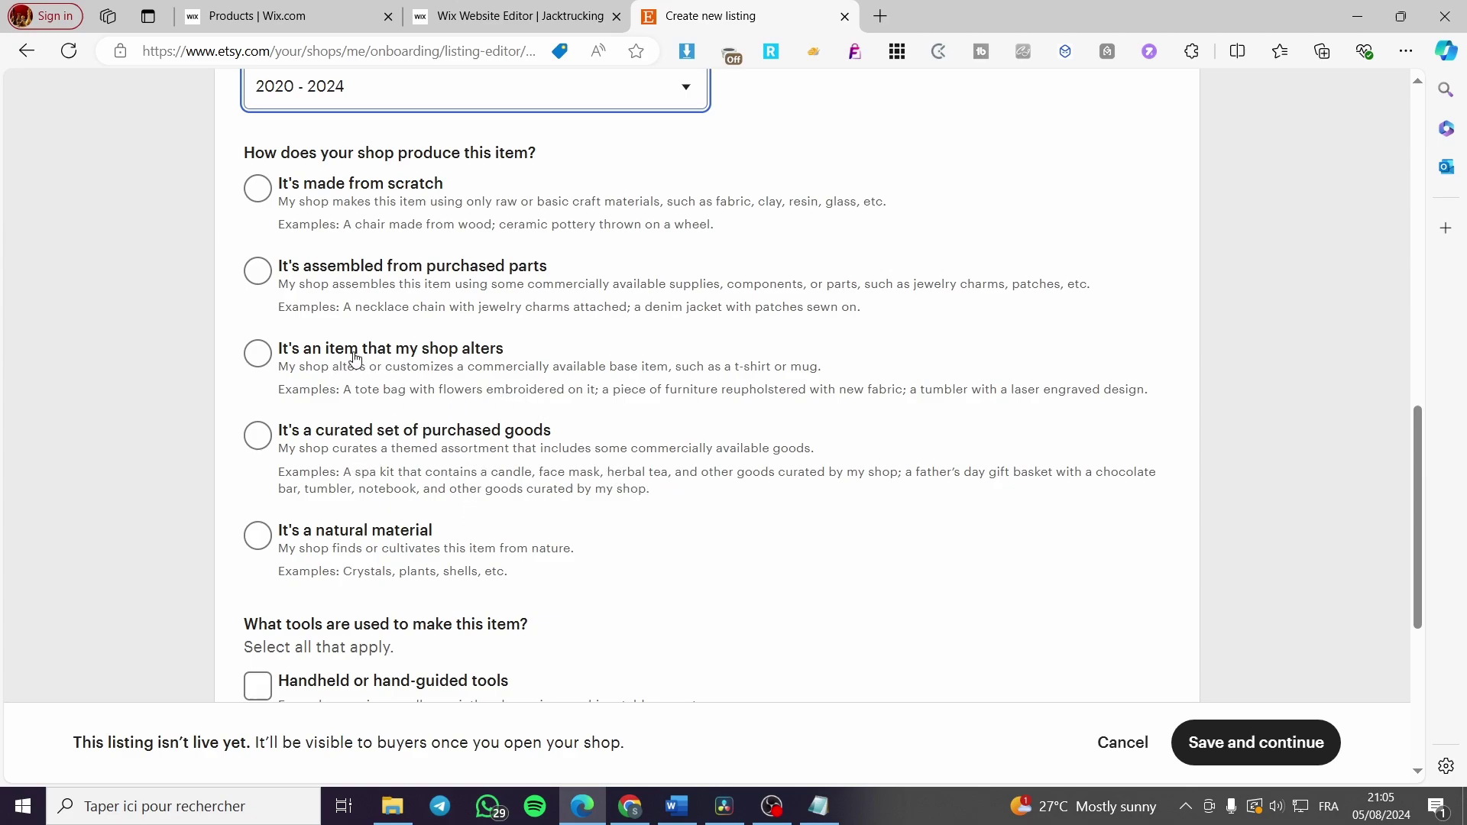
{"action": "left_click", "coordinate": [312, 272]}
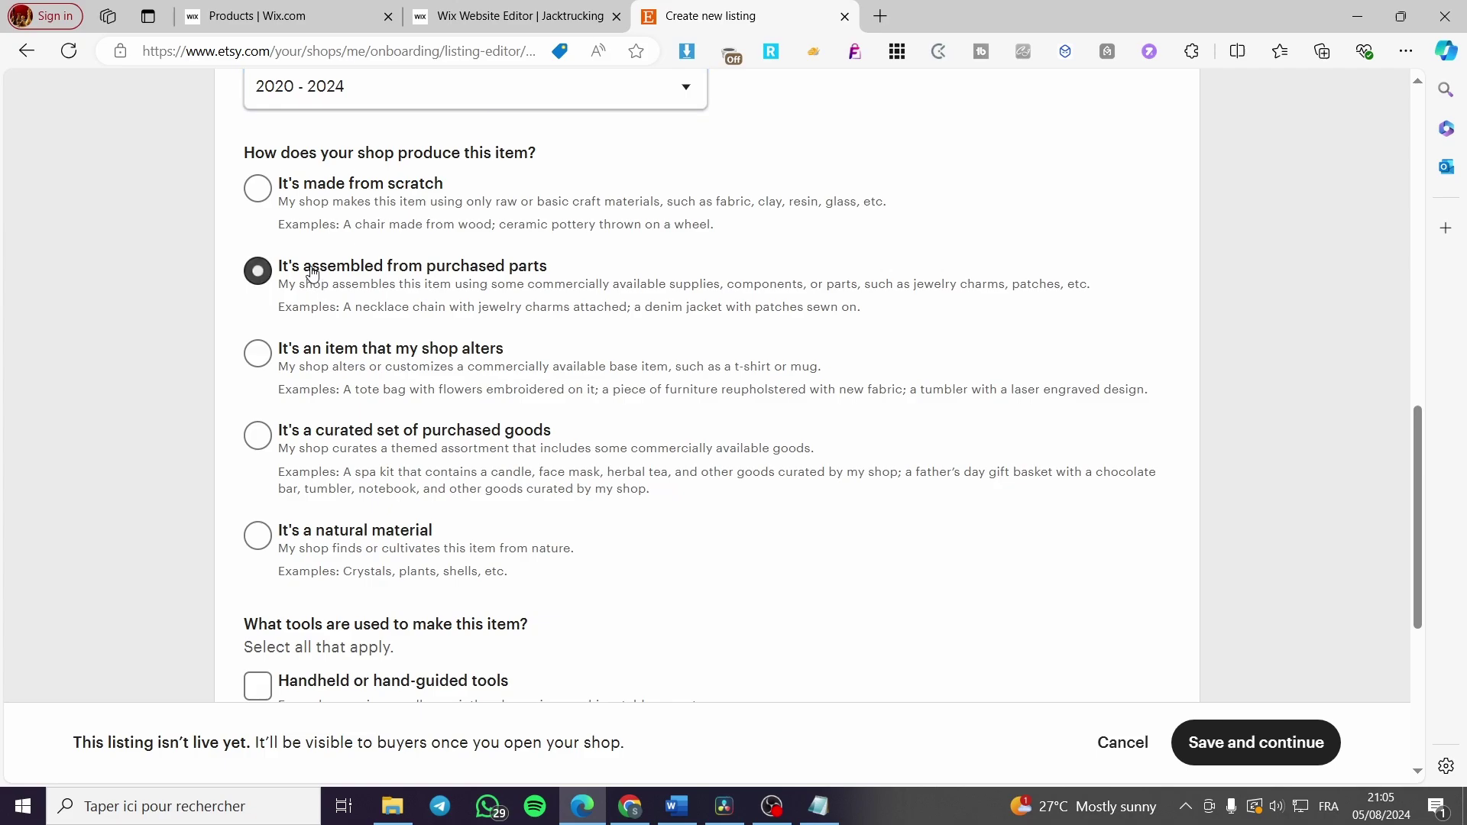
{"action": "scroll", "coordinate": [649, 435], "scroll_direction": "down", "scroll_amount": 2}
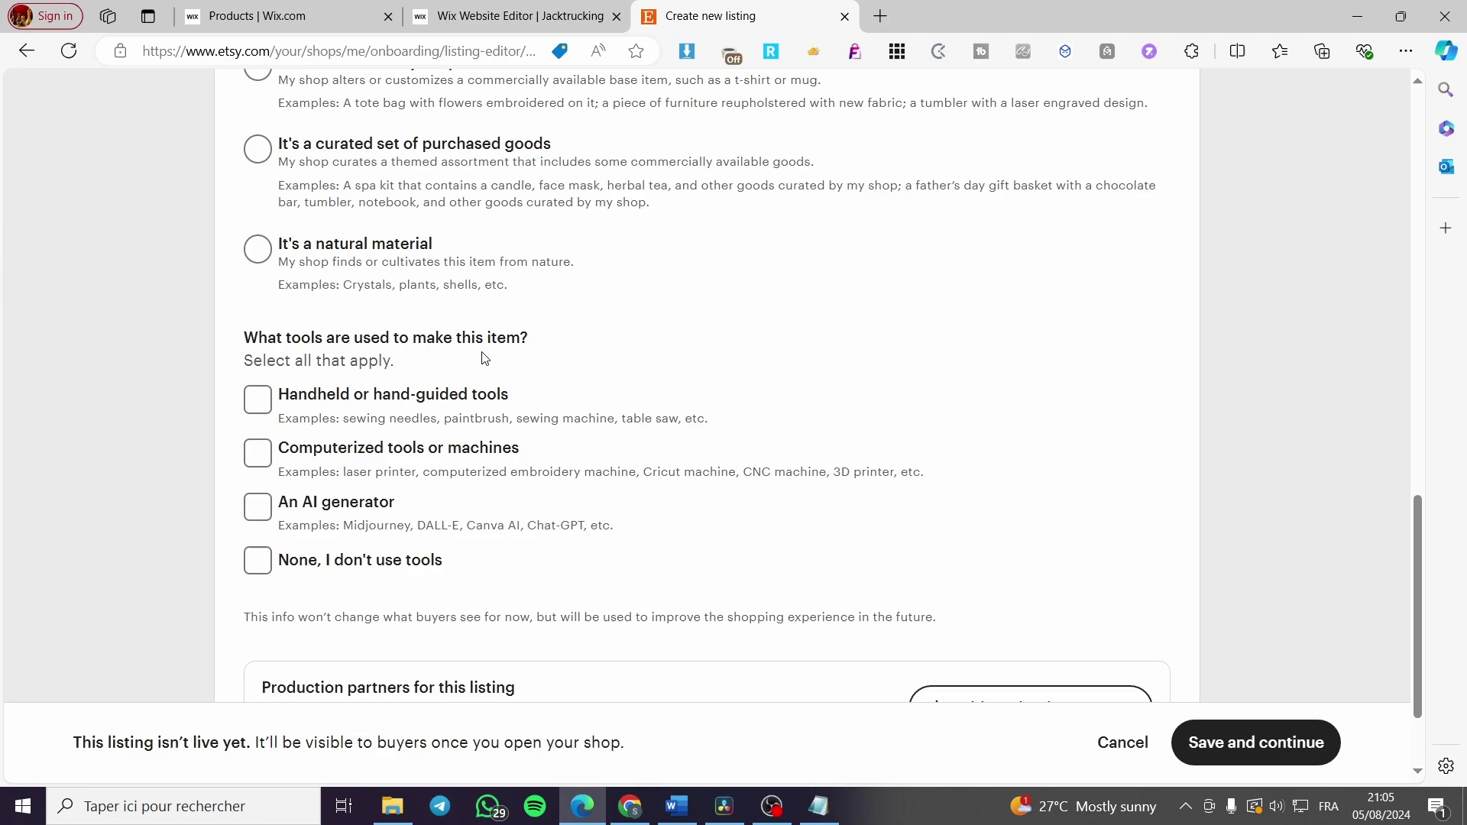
{"action": "scroll", "coordinate": [484, 358], "scroll_direction": "down", "scroll_amount": 2}
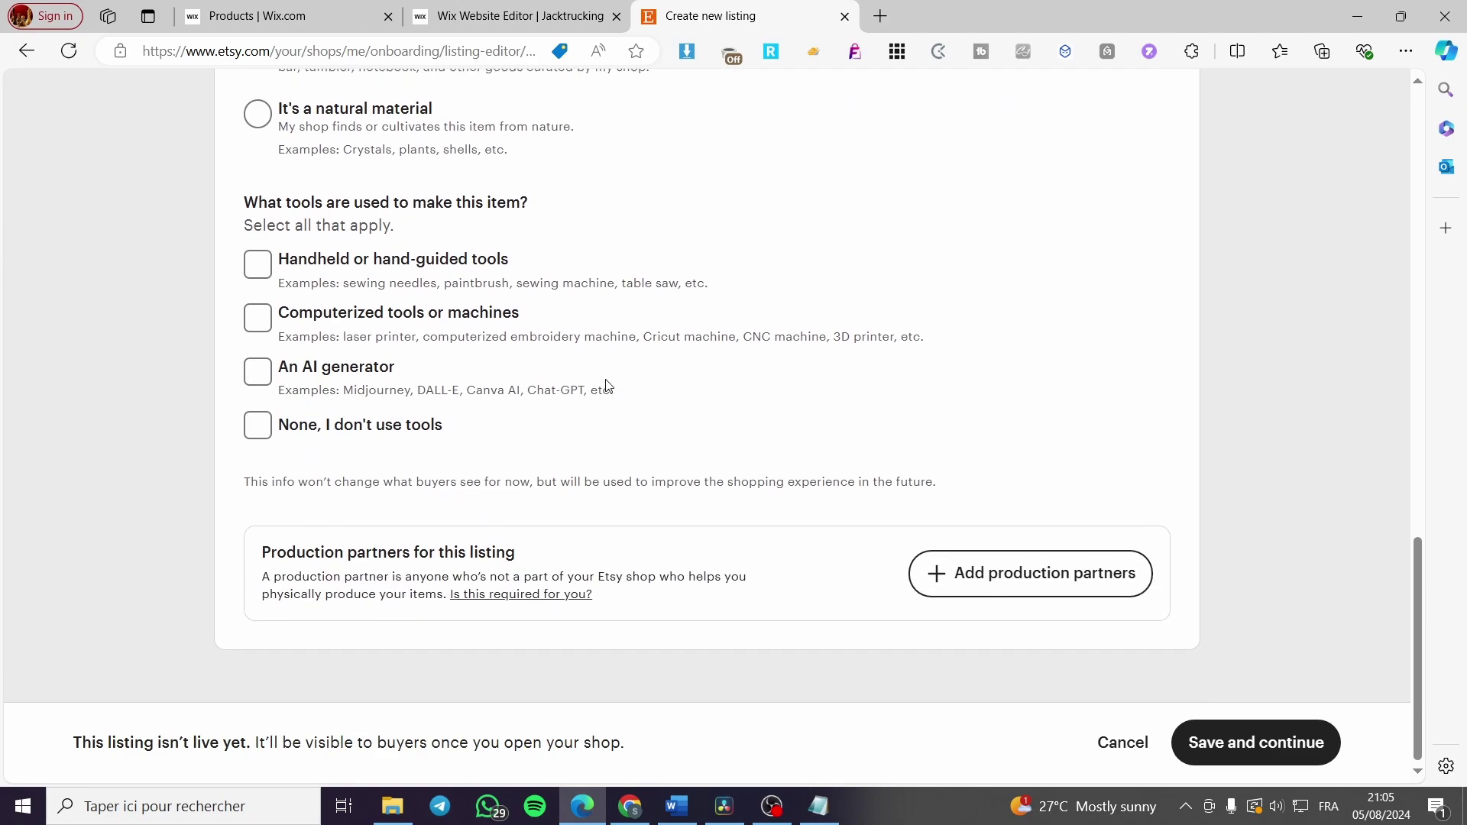
Mark the item as made with handheld or hand-guided tools
{"action": "left_click", "coordinate": [471, 321]}
{"action": "left_click", "coordinate": [390, 315]}
{"action": "left_click", "coordinate": [406, 254]}
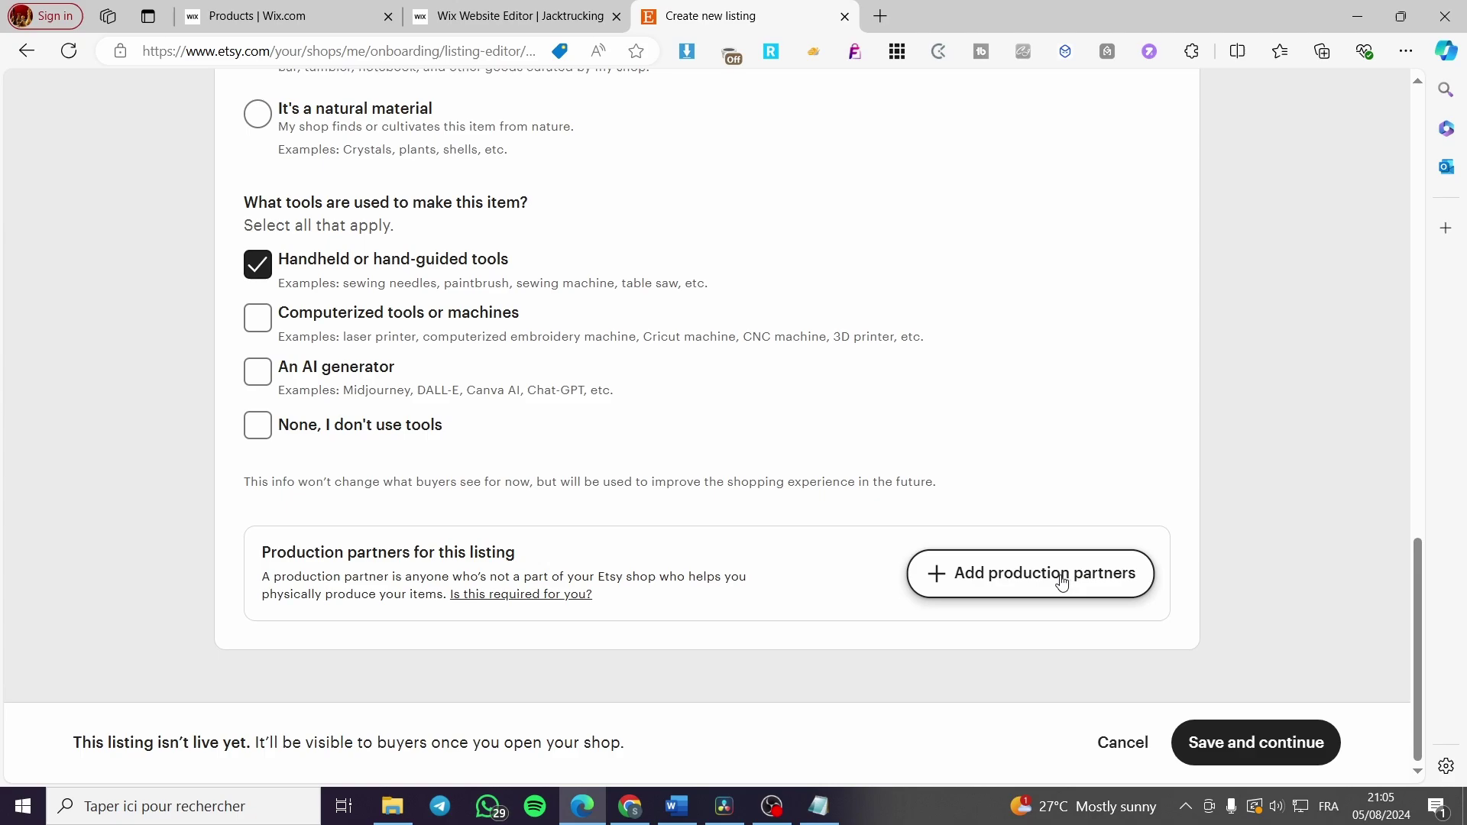
{"action": "left_click", "coordinate": [1265, 745]}
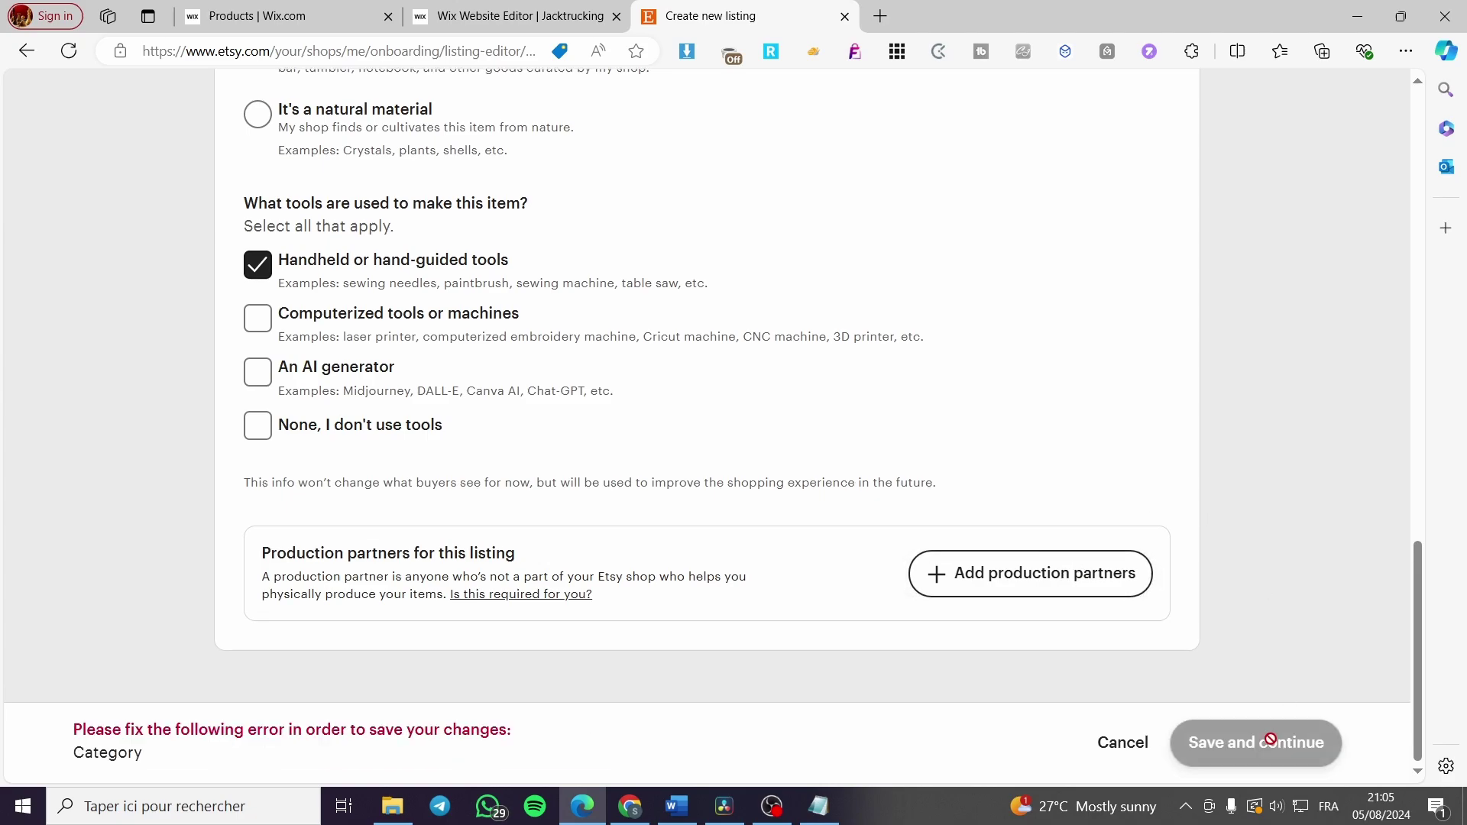
{"action": "scroll", "coordinate": [579, 583], "scroll_direction": "up", "scroll_amount": 20}
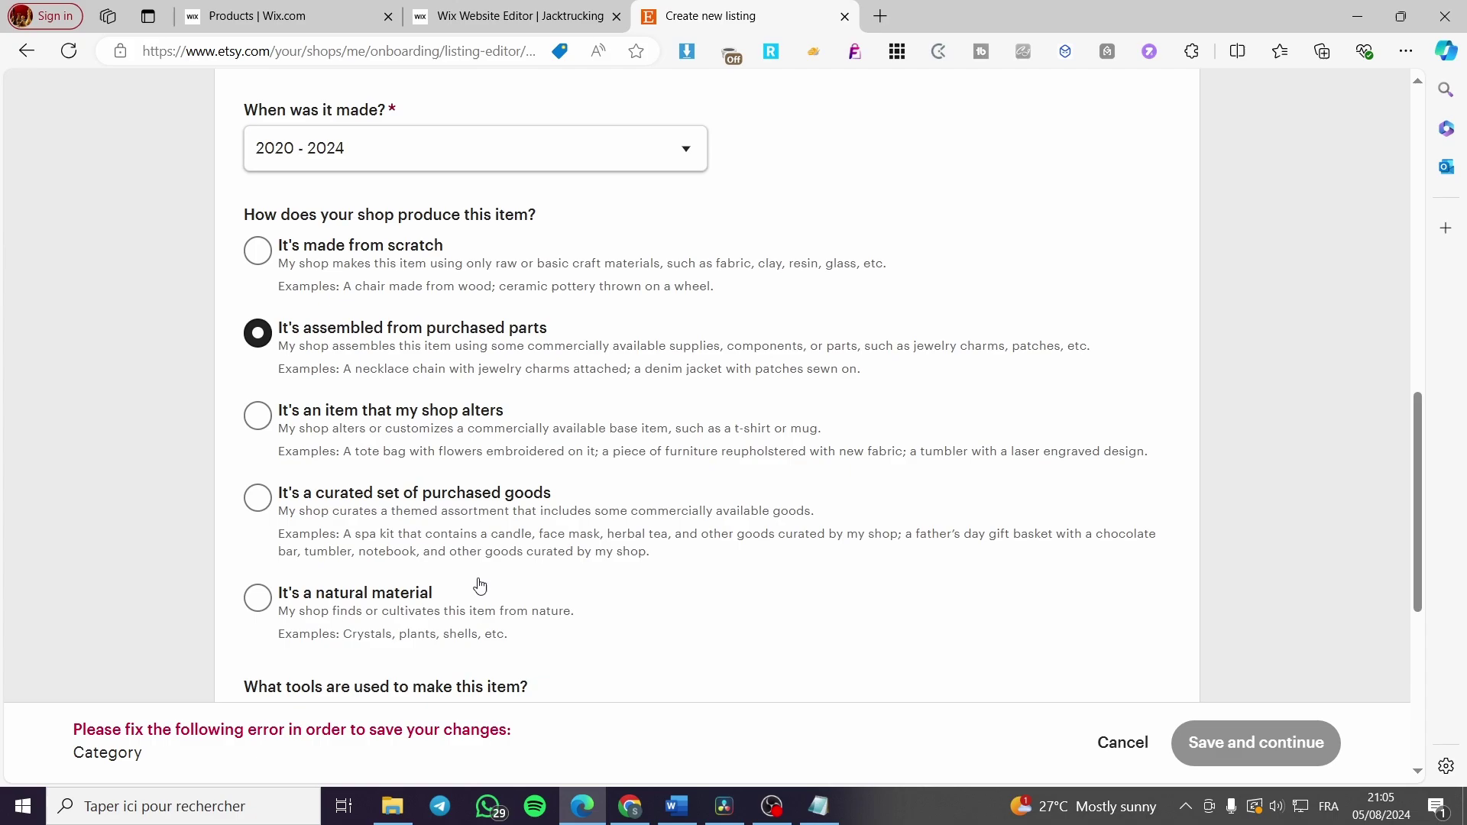
Set the category to gender-neutral adult T-shirts and save to continue
{"action": "left_click", "coordinate": [304, 429]}
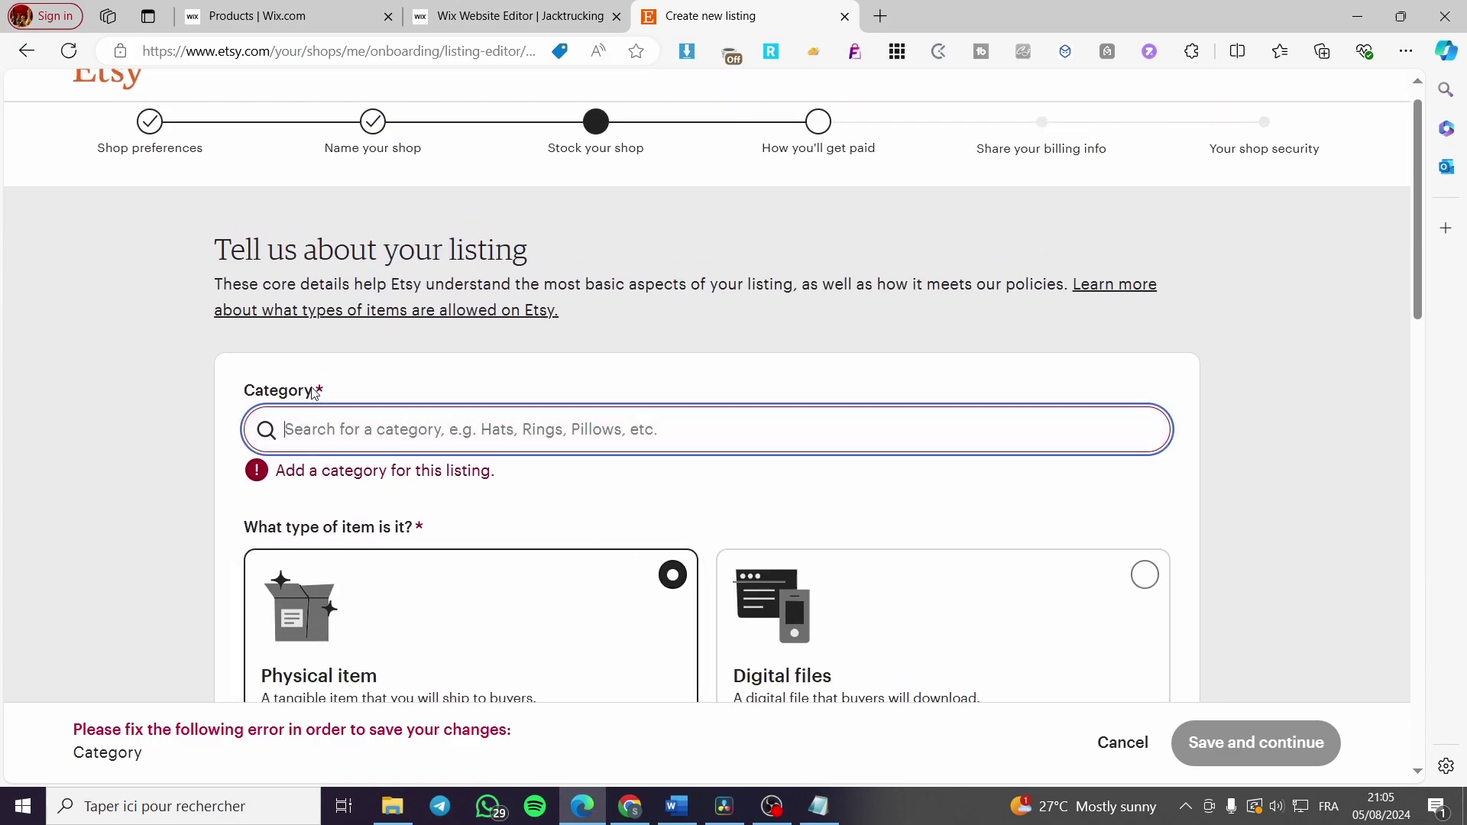
{"action": "type", "text": "t-shirt"}
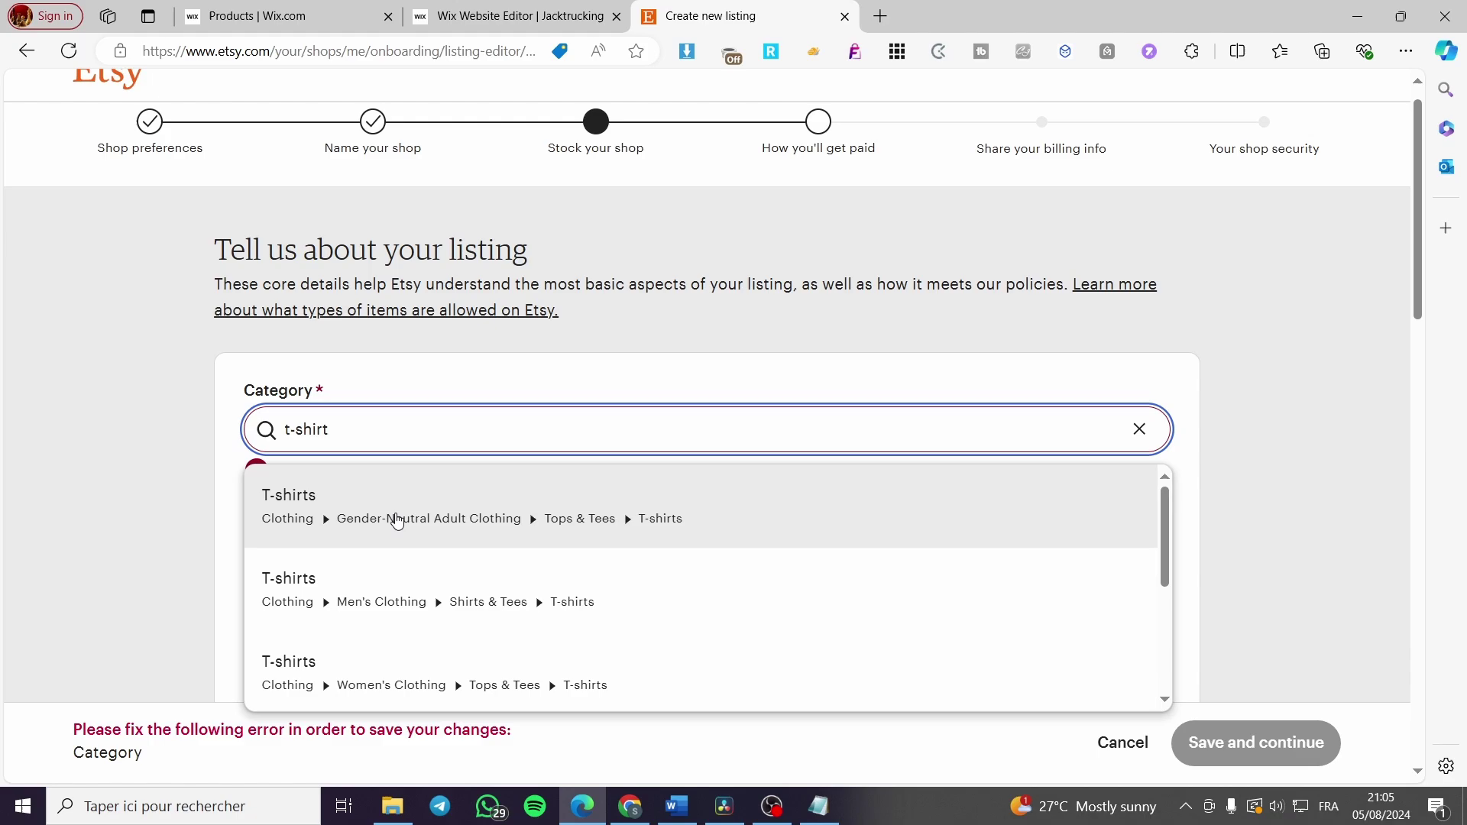
{"action": "left_click", "coordinate": [393, 517]}
{"action": "scroll", "coordinate": [1174, 725], "scroll_direction": "down", "scroll_amount": 8}
{"action": "left_click", "coordinate": [1180, 733]}
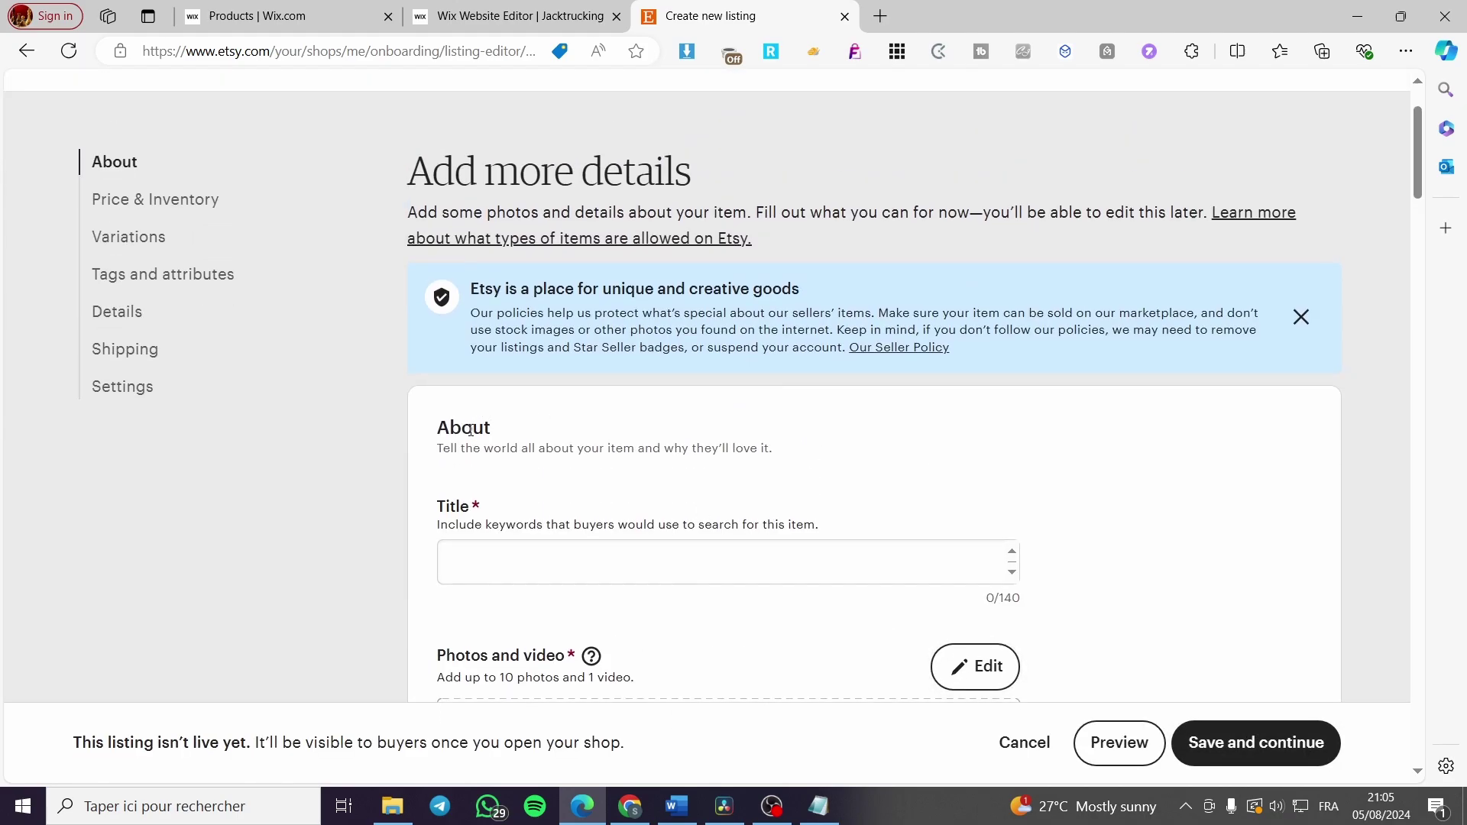
Enter 'T-shirt' as the Etsy listing title
{"action": "scroll", "coordinate": [474, 469], "scroll_direction": "down", "scroll_amount": 3}
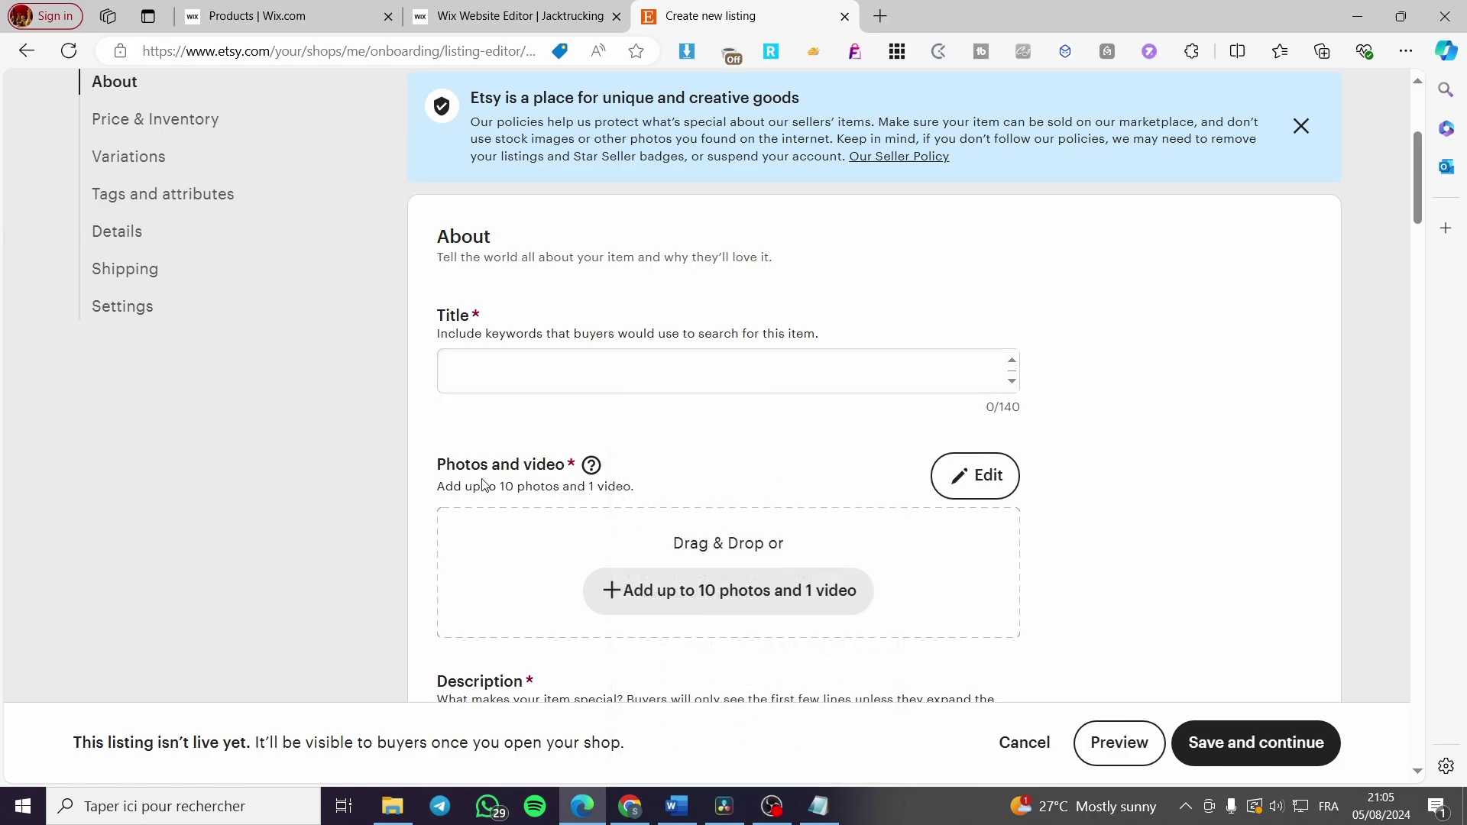
{"action": "left_click", "coordinate": [502, 375]}
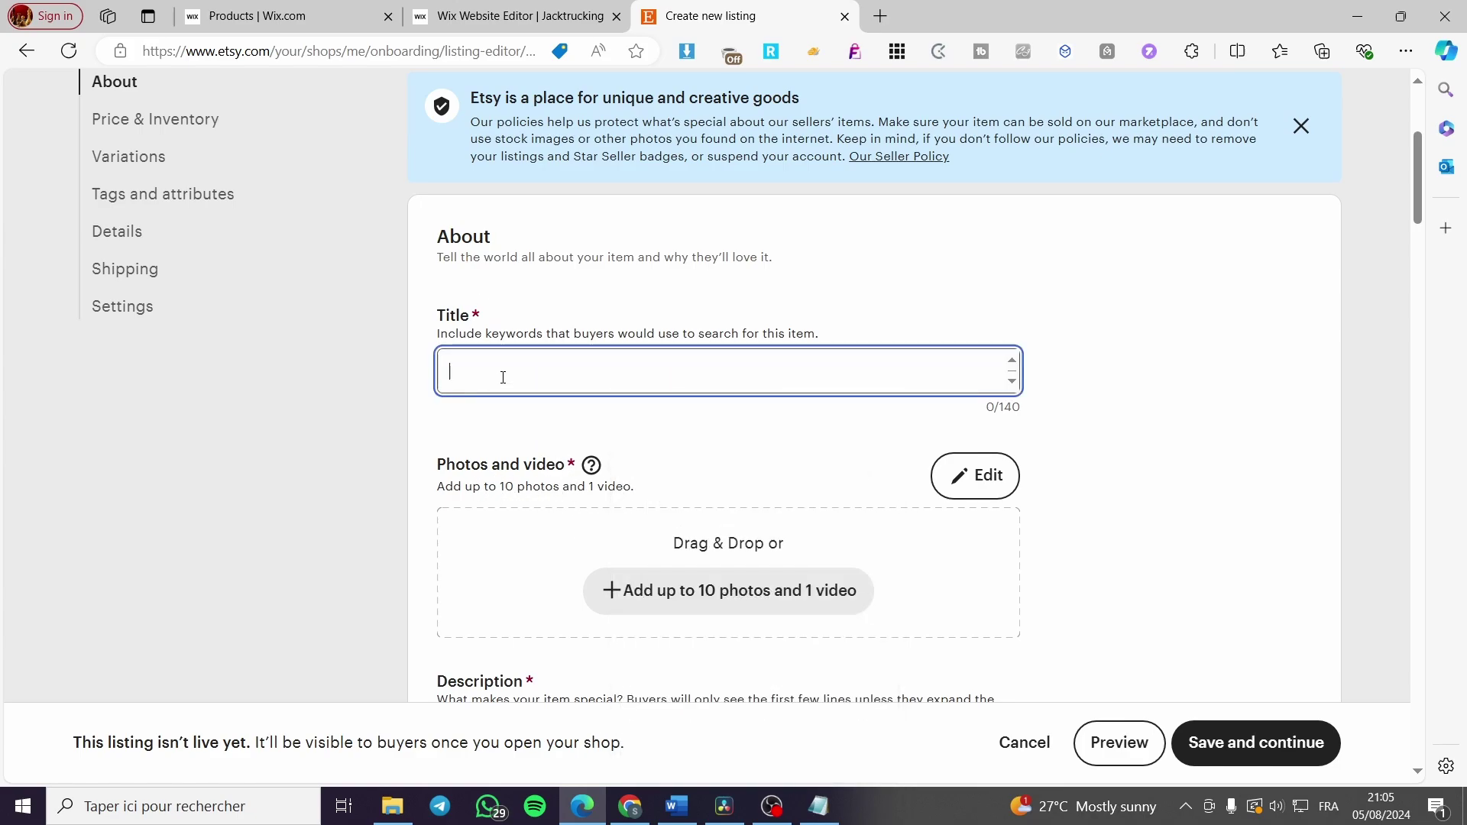
{"action": "type", "text": "T-shirt"}
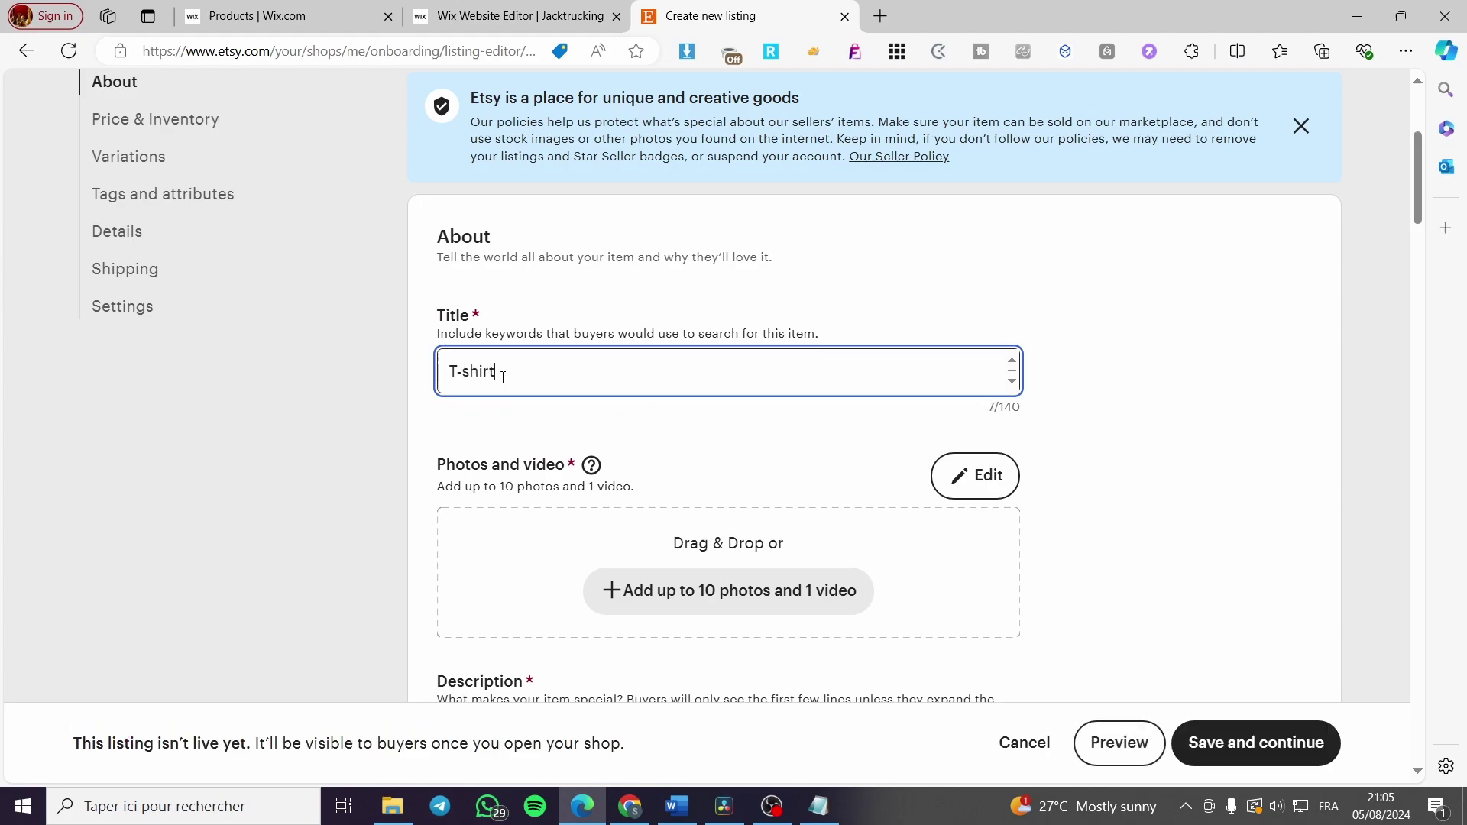
{"action": "scroll", "coordinate": [525, 478], "scroll_direction": "down", "scroll_amount": 1}
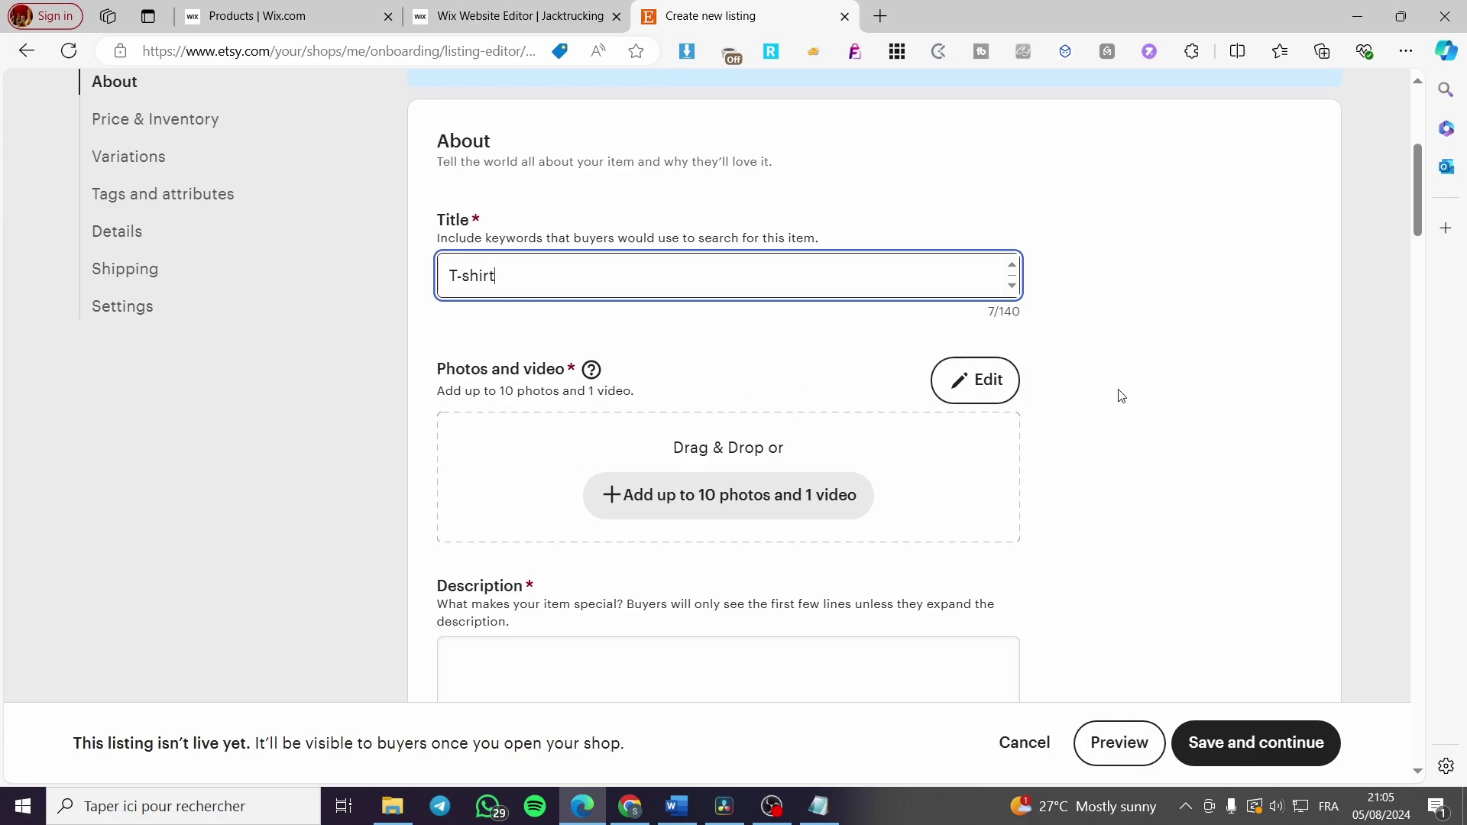
{"action": "scroll", "coordinate": [1070, 389], "scroll_direction": "down", "scroll_amount": 3}
Copy the title 'T-shirt' and paste it into the Description box
{"action": "left_click", "coordinate": [497, 401]}
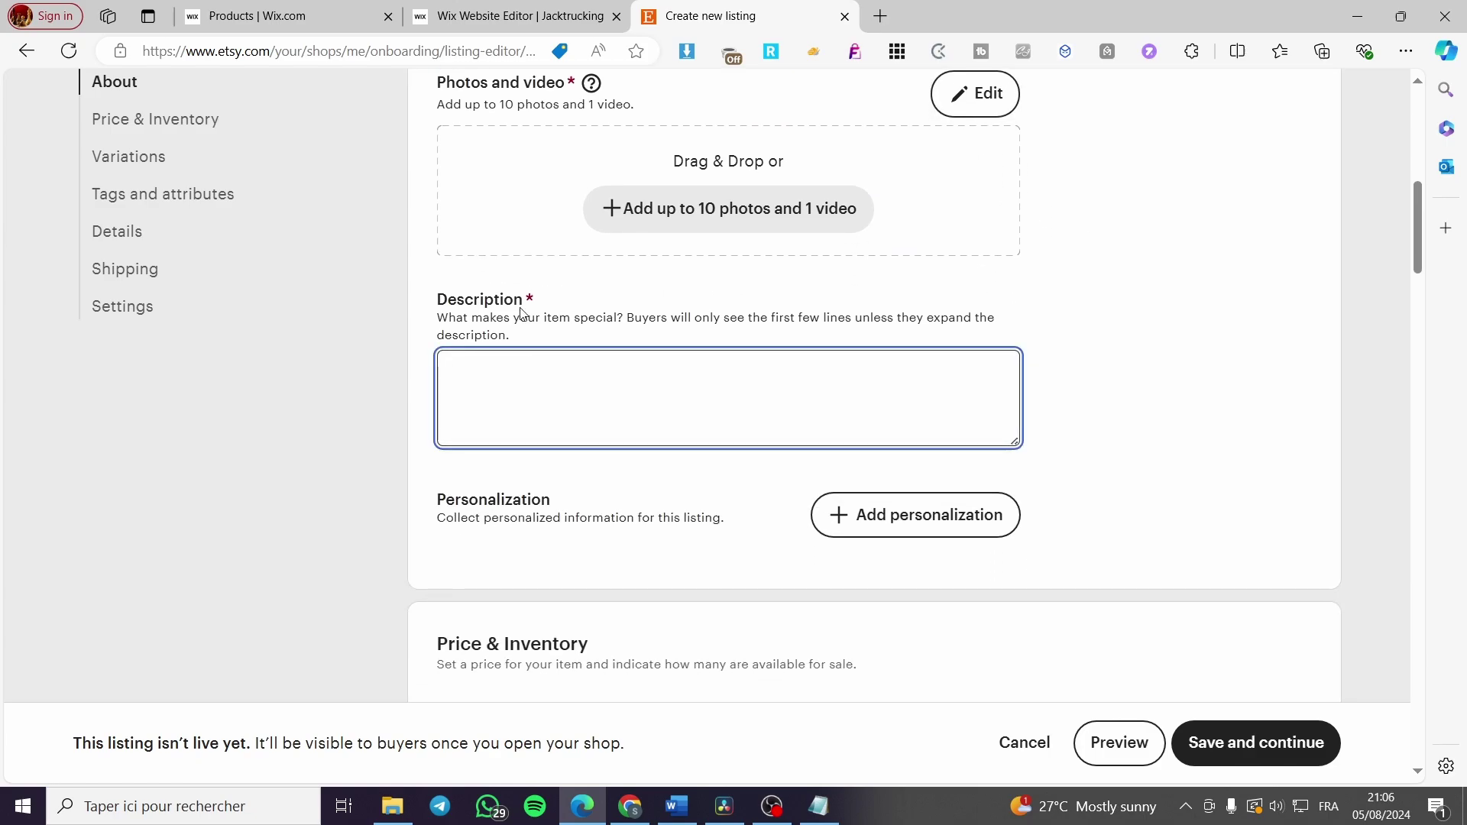
{"action": "scroll", "coordinate": [521, 311], "scroll_direction": "up", "scroll_amount": 4}
{"action": "left_click_drag", "start_coordinate": [496, 372], "coordinate": [397, 369]}
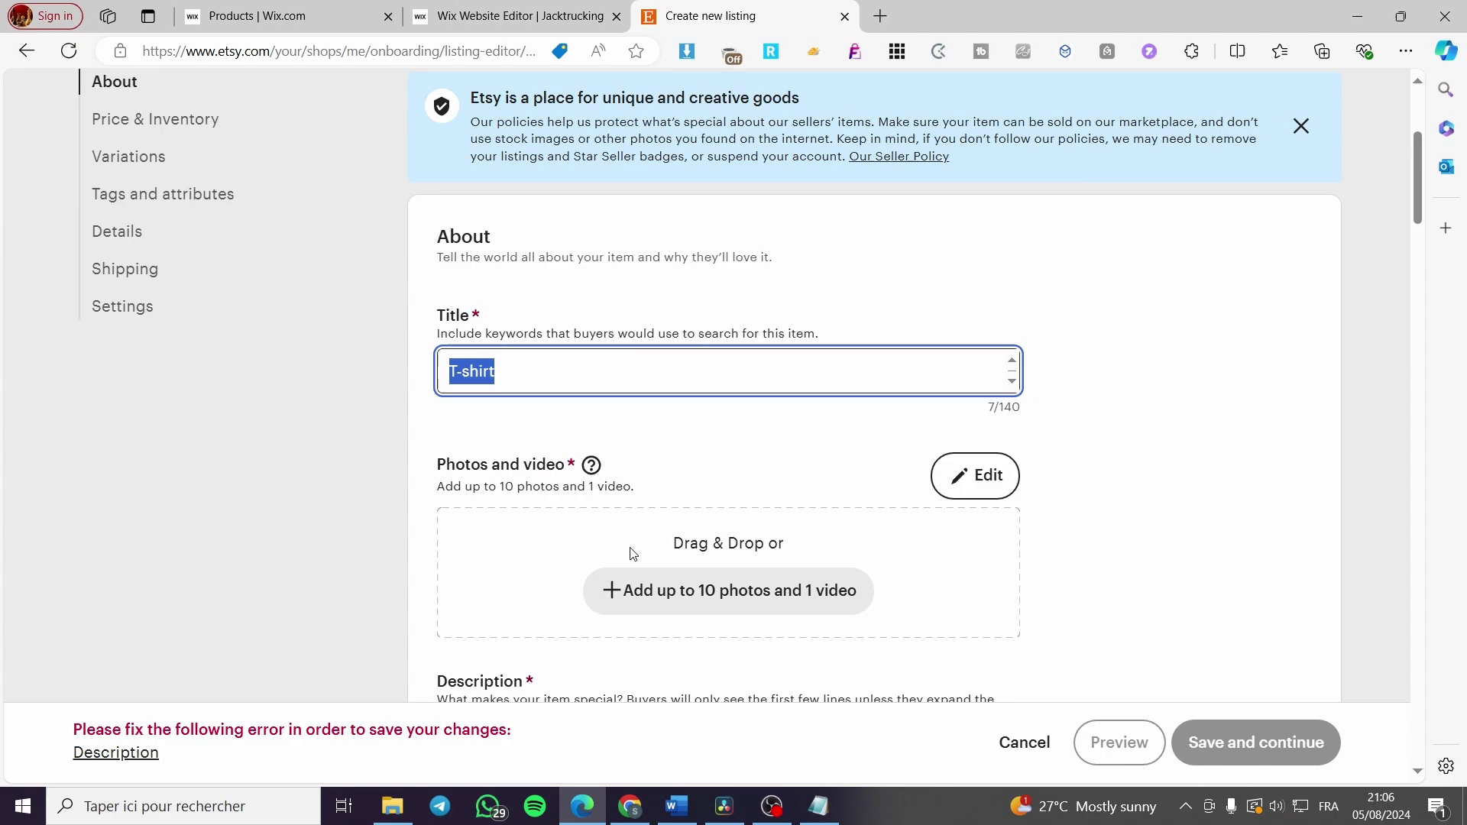
{"action": "key", "text": "ctrl+c"}
{"action": "scroll", "coordinate": [633, 553], "scroll_direction": "down", "scroll_amount": 3}
{"action": "left_click", "coordinate": [583, 491]}
{"action": "key", "text": "ctrl+v"}
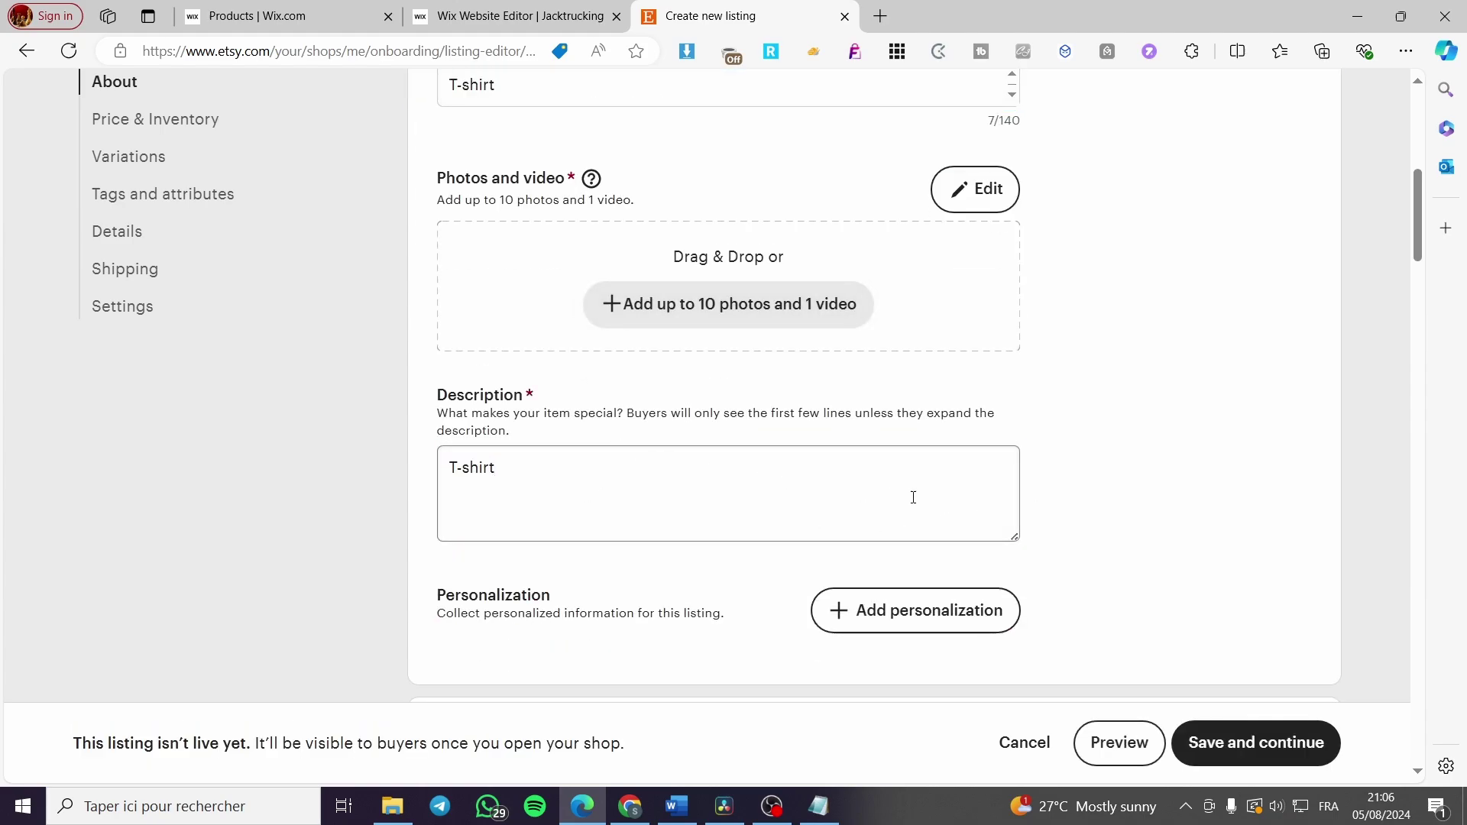
{"action": "scroll", "coordinate": [913, 498], "scroll_direction": "down", "scroll_amount": 3}
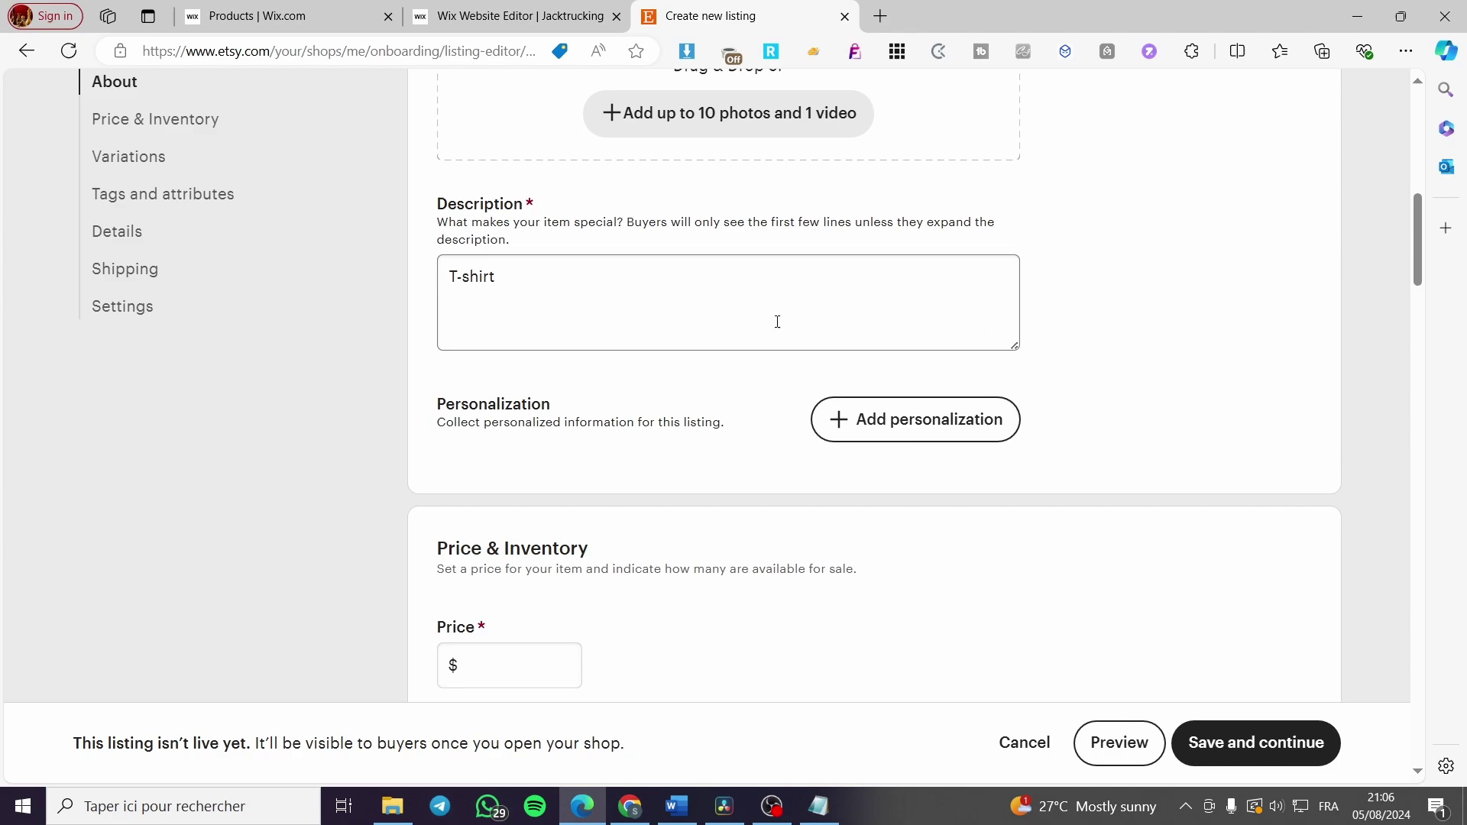
{"action": "scroll", "coordinate": [603, 457], "scroll_direction": "down", "scroll_amount": 3}
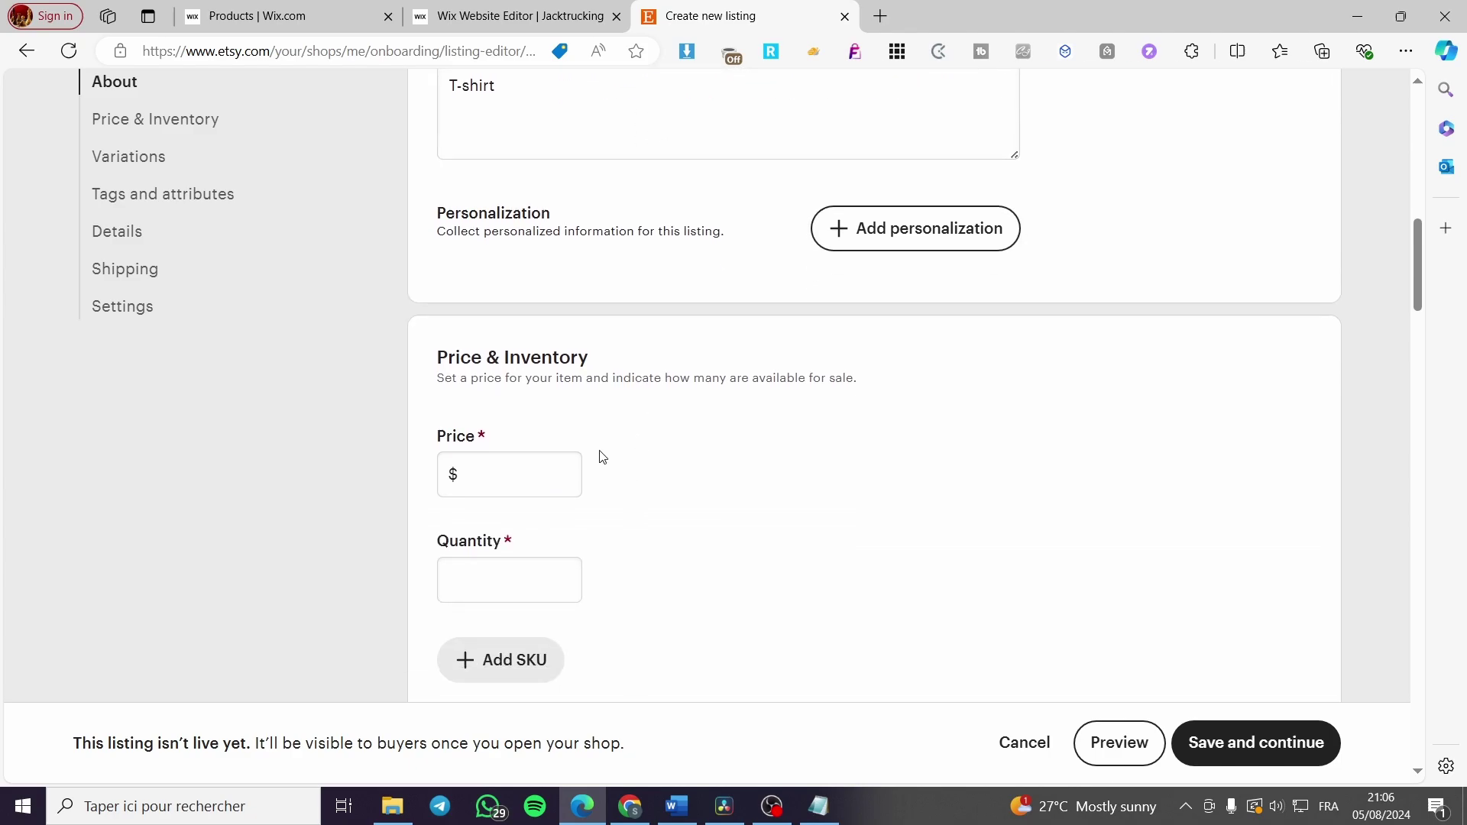
Set the listing price to 15.99
{"action": "left_click", "coordinate": [516, 487]}
{"action": "type", "text": "15.99"}
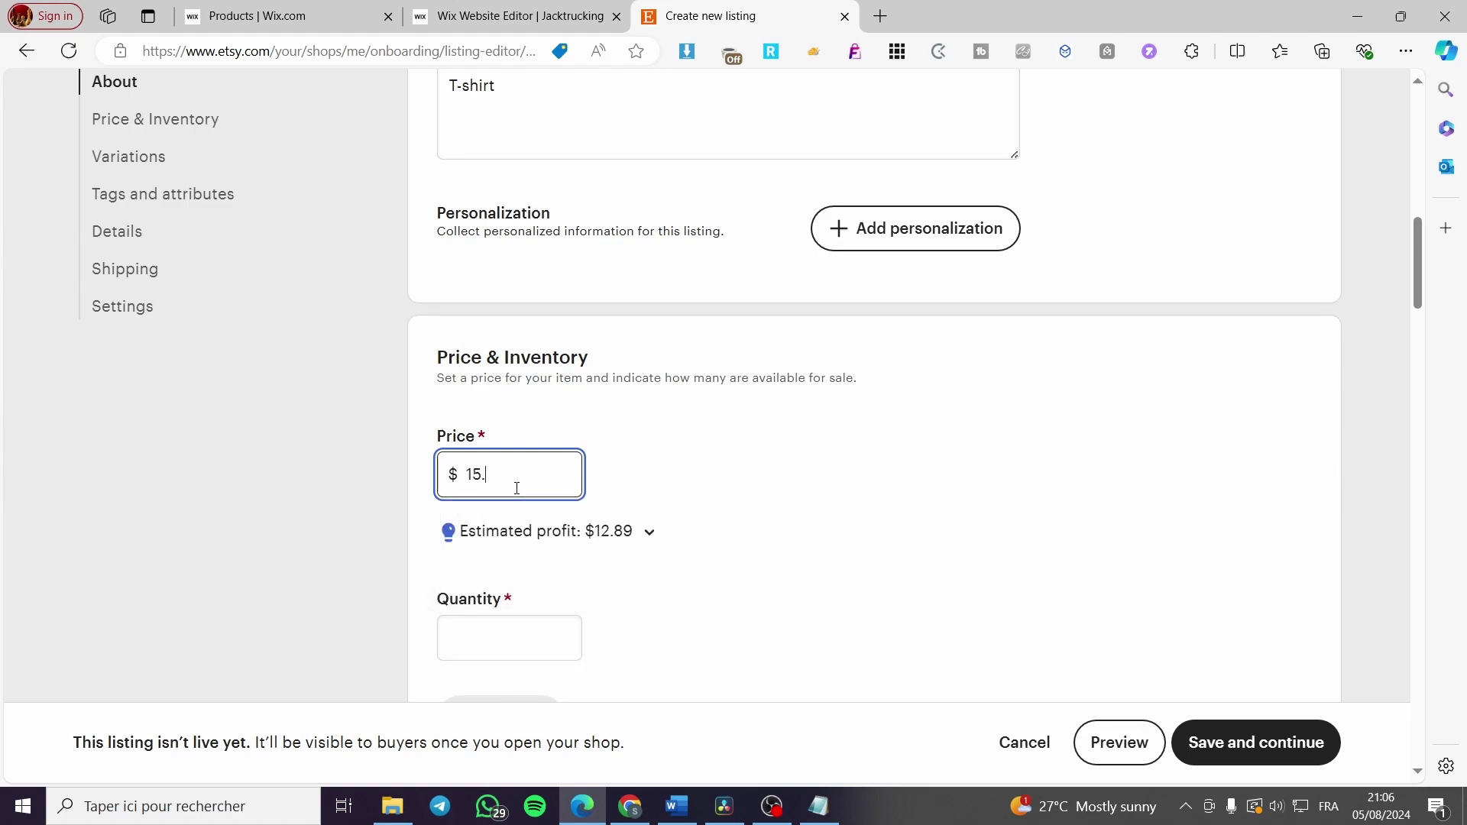
{"action": "left_click", "coordinate": [740, 477]}
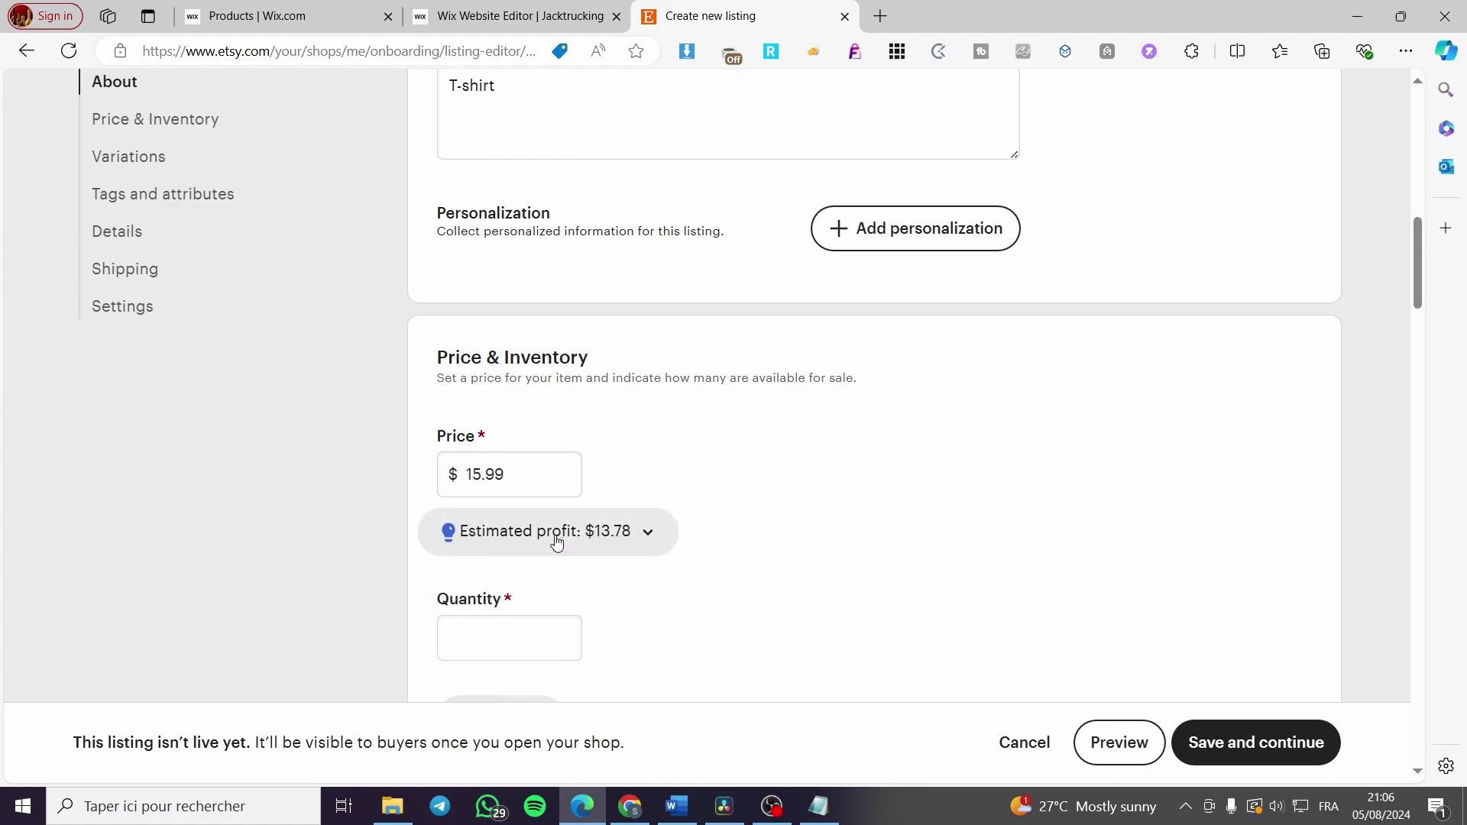
{"action": "scroll", "coordinate": [731, 543], "scroll_direction": "down", "scroll_amount": 3}
Set the listing quantity to 999
{"action": "left_click", "coordinate": [517, 452]}
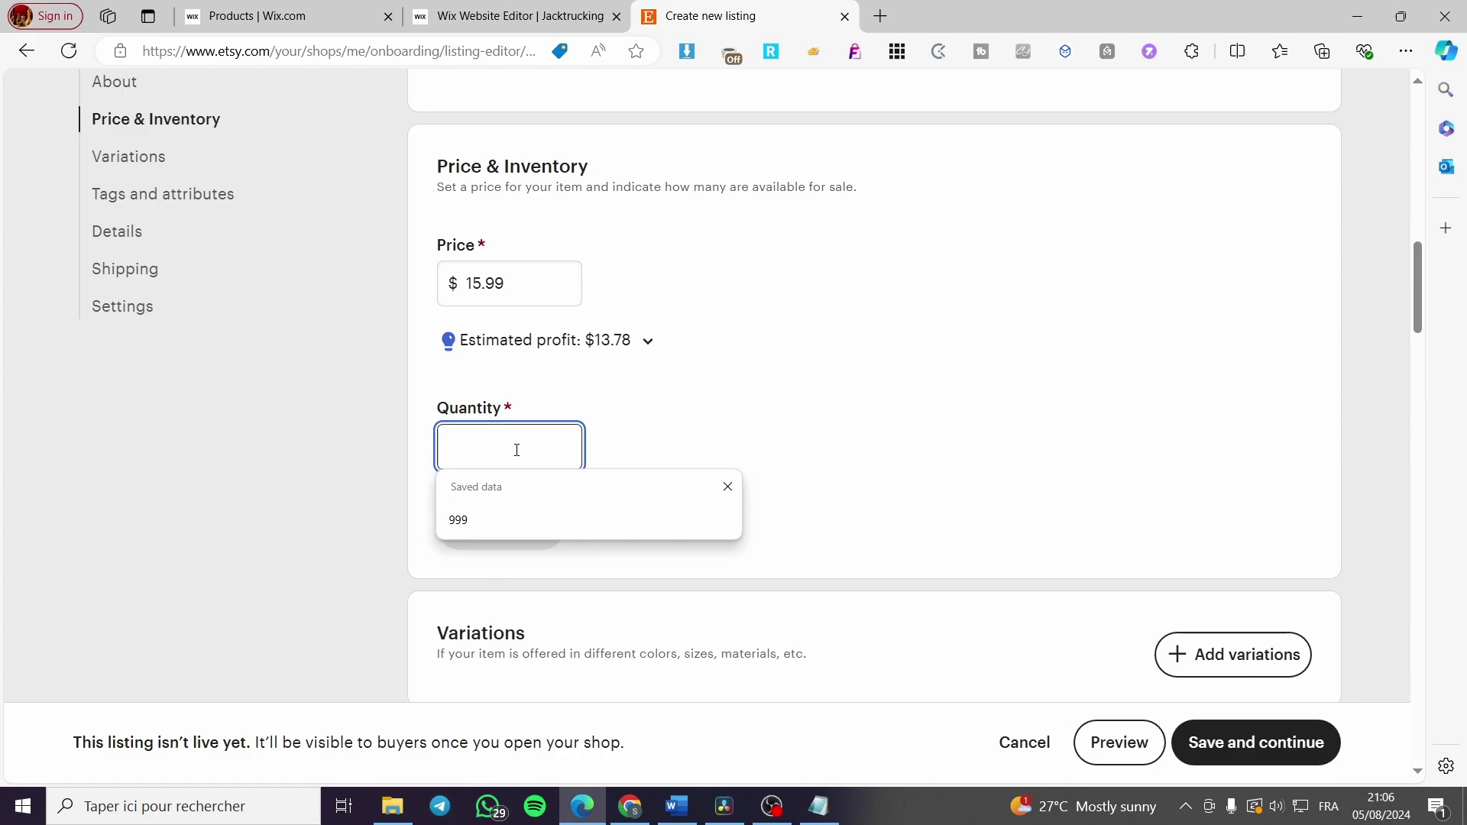
{"action": "type", "text": "9999"}
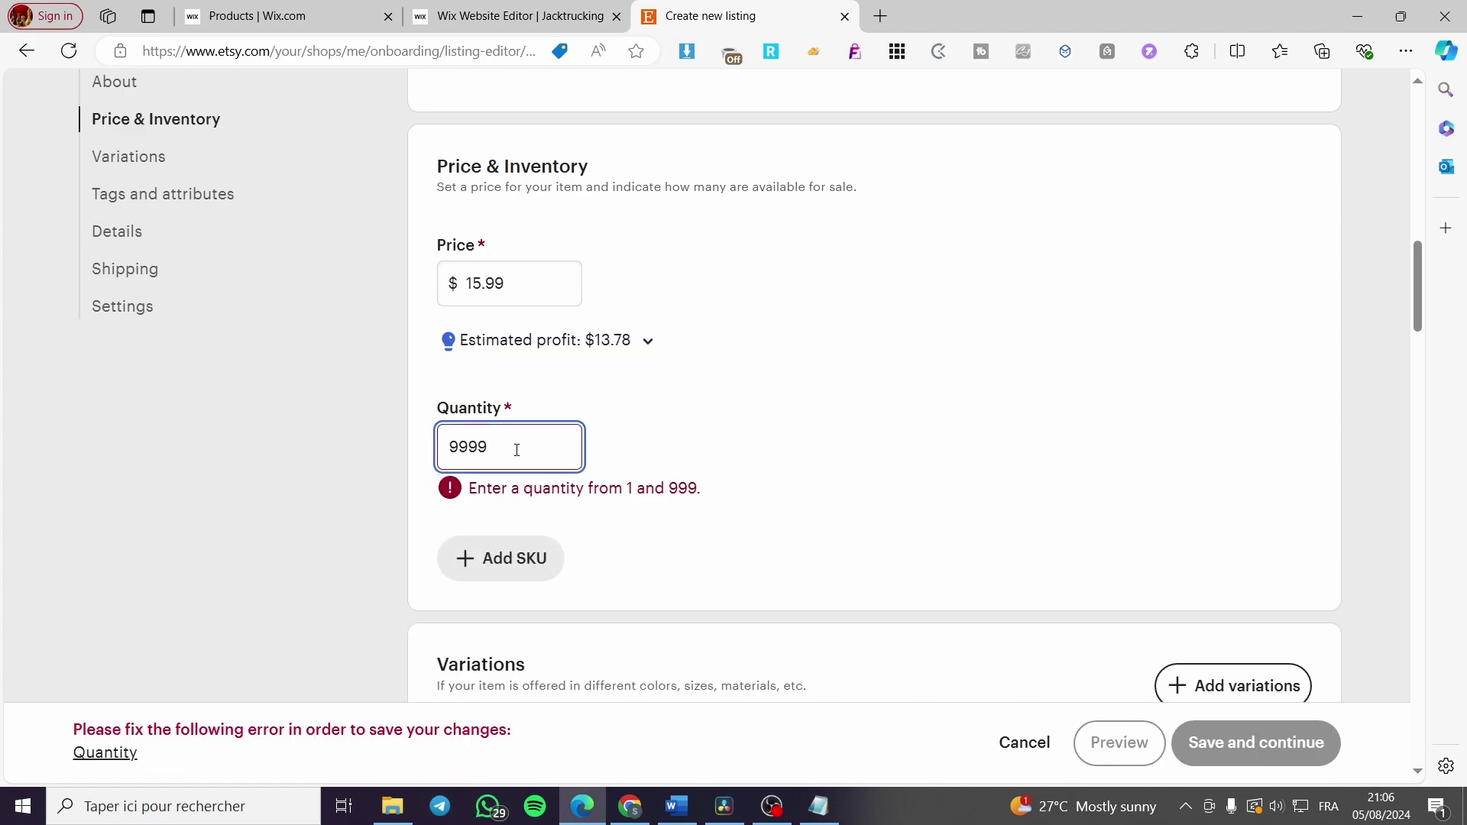
{"action": "key", "text": "BackSpace"}
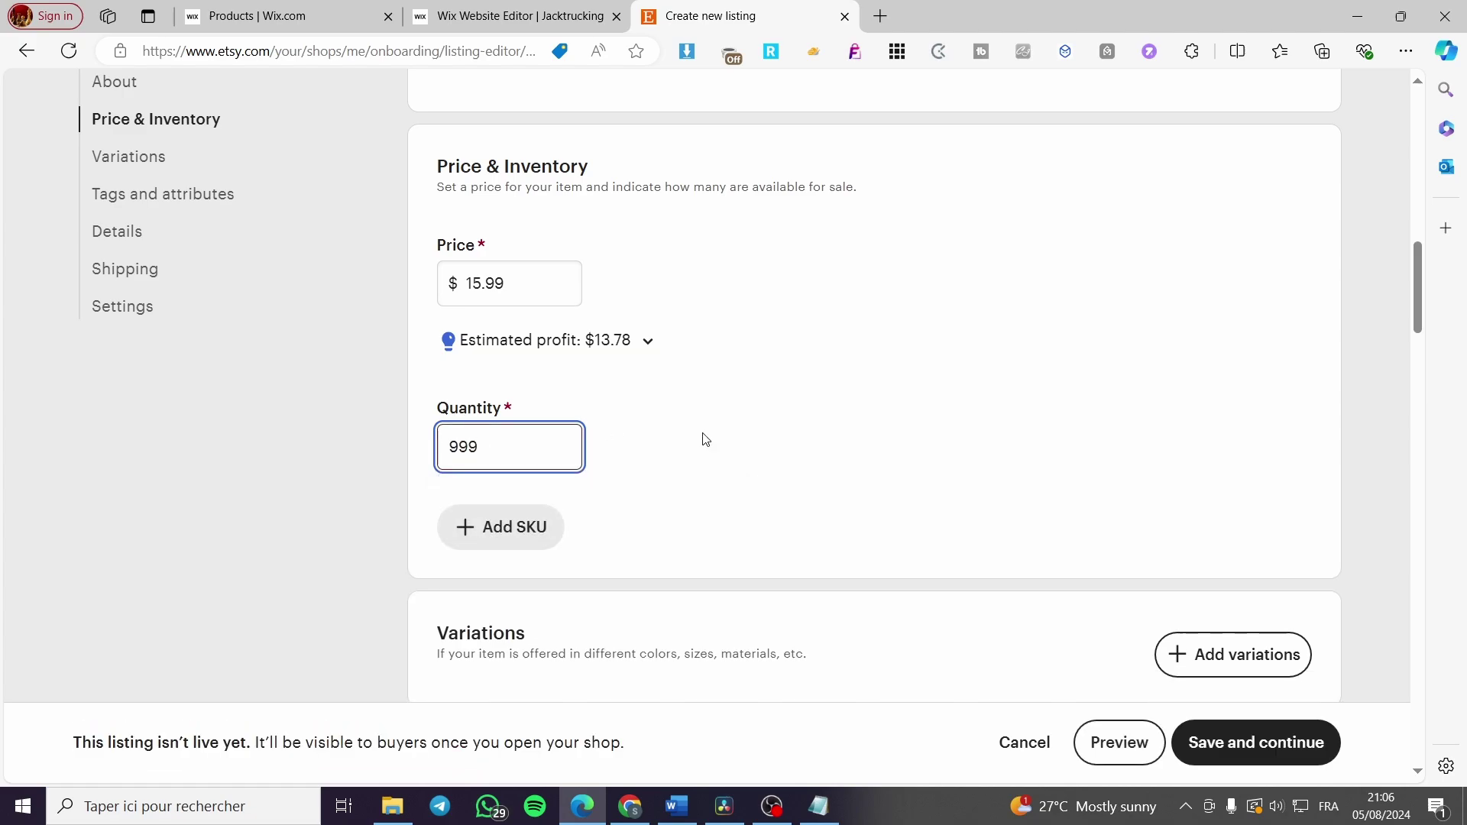
{"action": "left_click", "coordinate": [704, 440]}
{"action": "scroll", "coordinate": [740, 586], "scroll_direction": "down", "scroll_amount": 4}
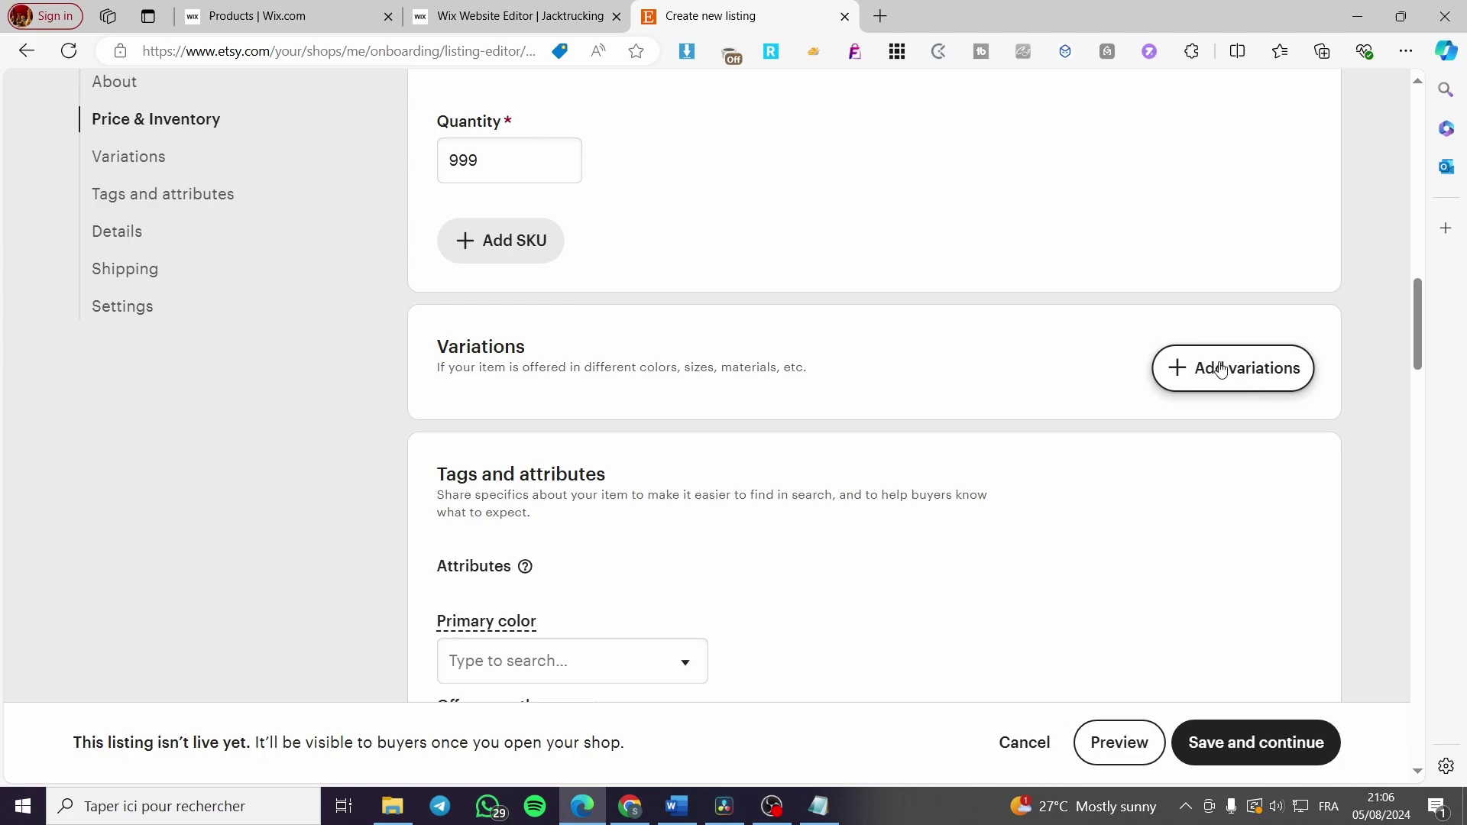
Tick Linen, Organic cotton and Recycled polyester under Sustainability, leaving size scale unset
{"action": "scroll", "coordinate": [884, 496], "scroll_direction": "down", "scroll_amount": 2}
{"action": "scroll", "coordinate": [884, 497], "scroll_direction": "down", "scroll_amount": 1}
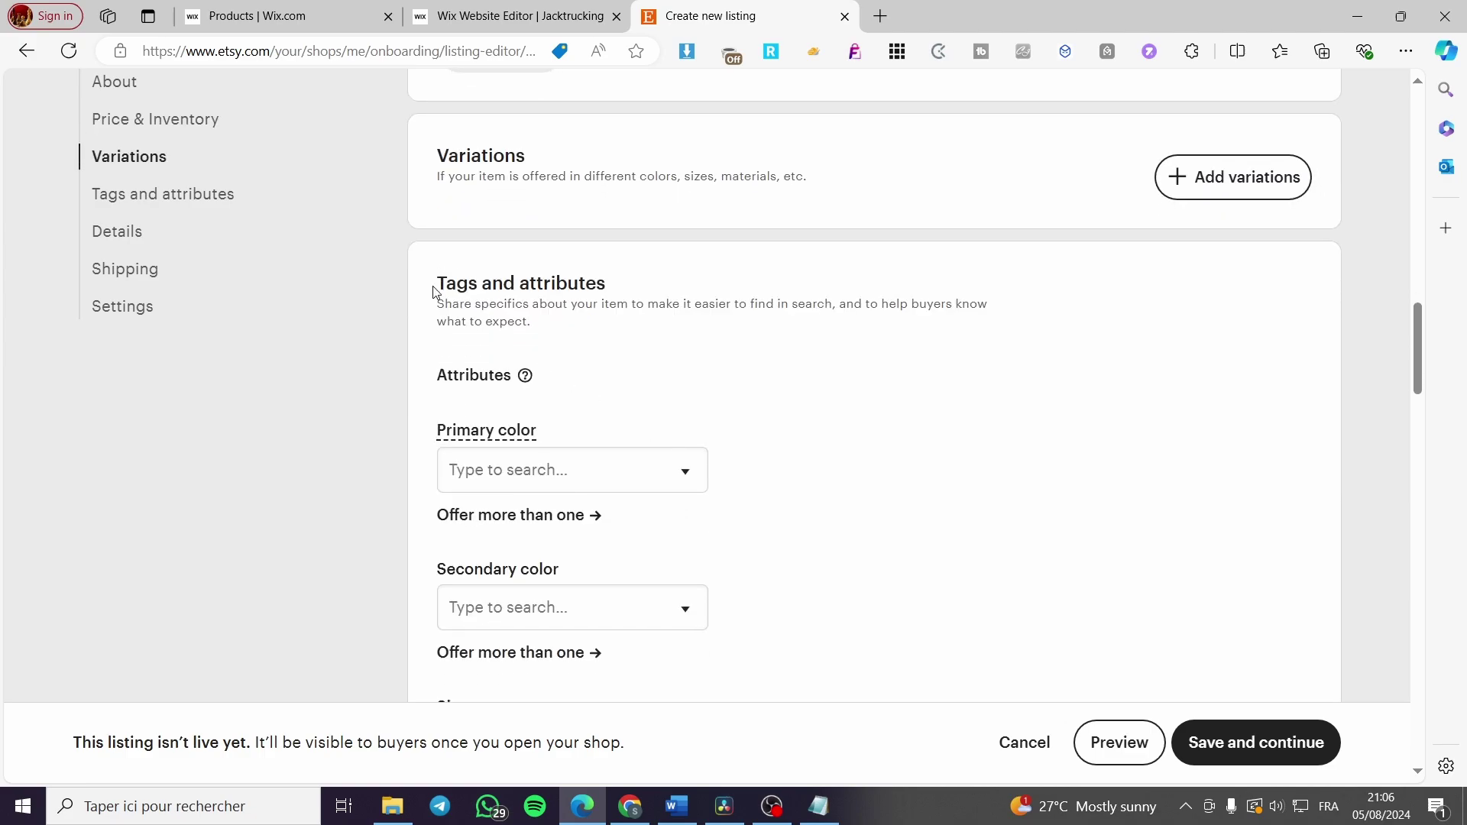
{"action": "scroll", "coordinate": [752, 425], "scroll_direction": "down", "scroll_amount": 2}
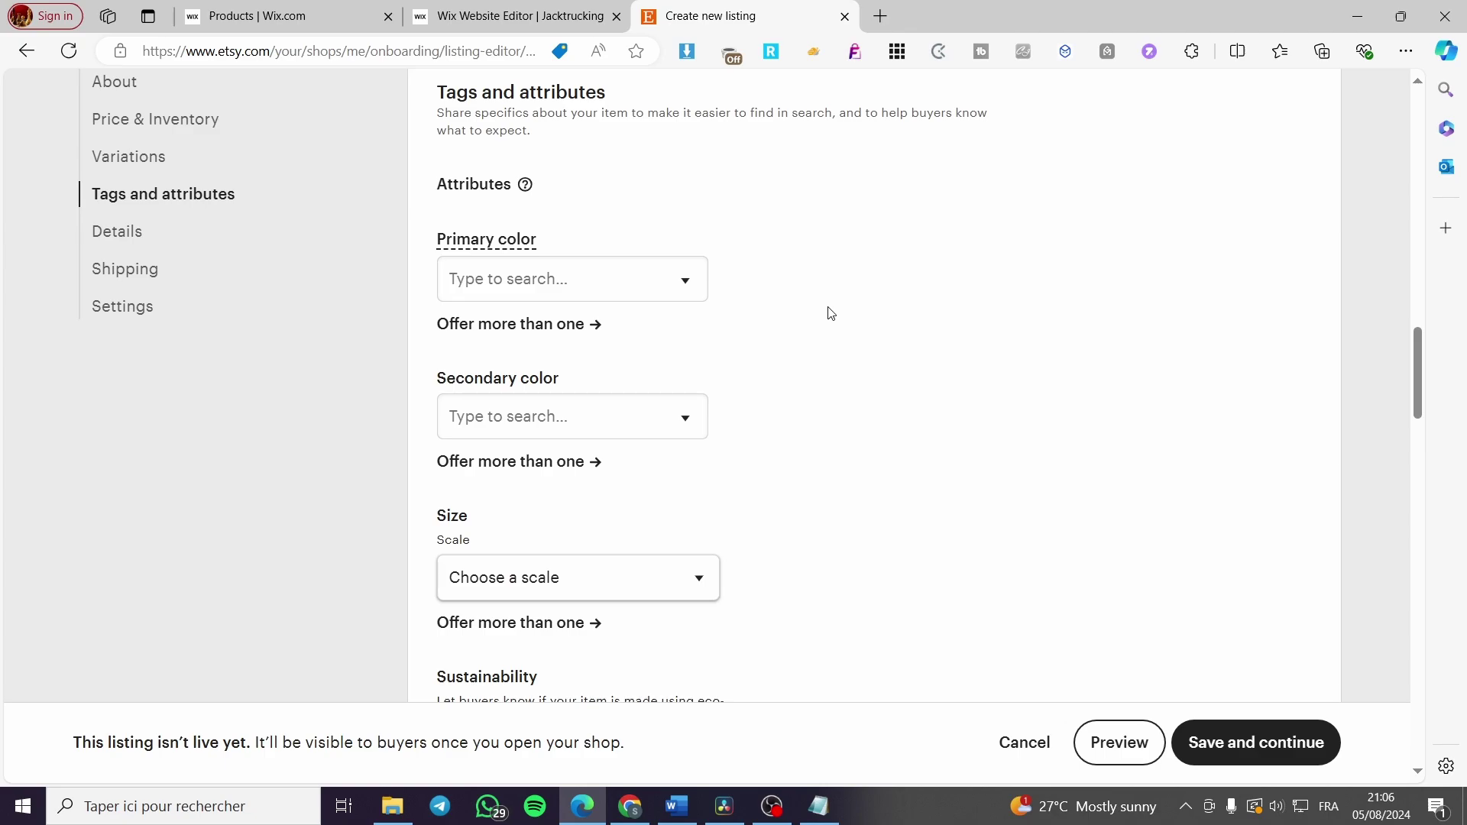
{"action": "scroll", "coordinate": [821, 315], "scroll_direction": "down", "scroll_amount": 2}
{"action": "left_click", "coordinate": [657, 388]}
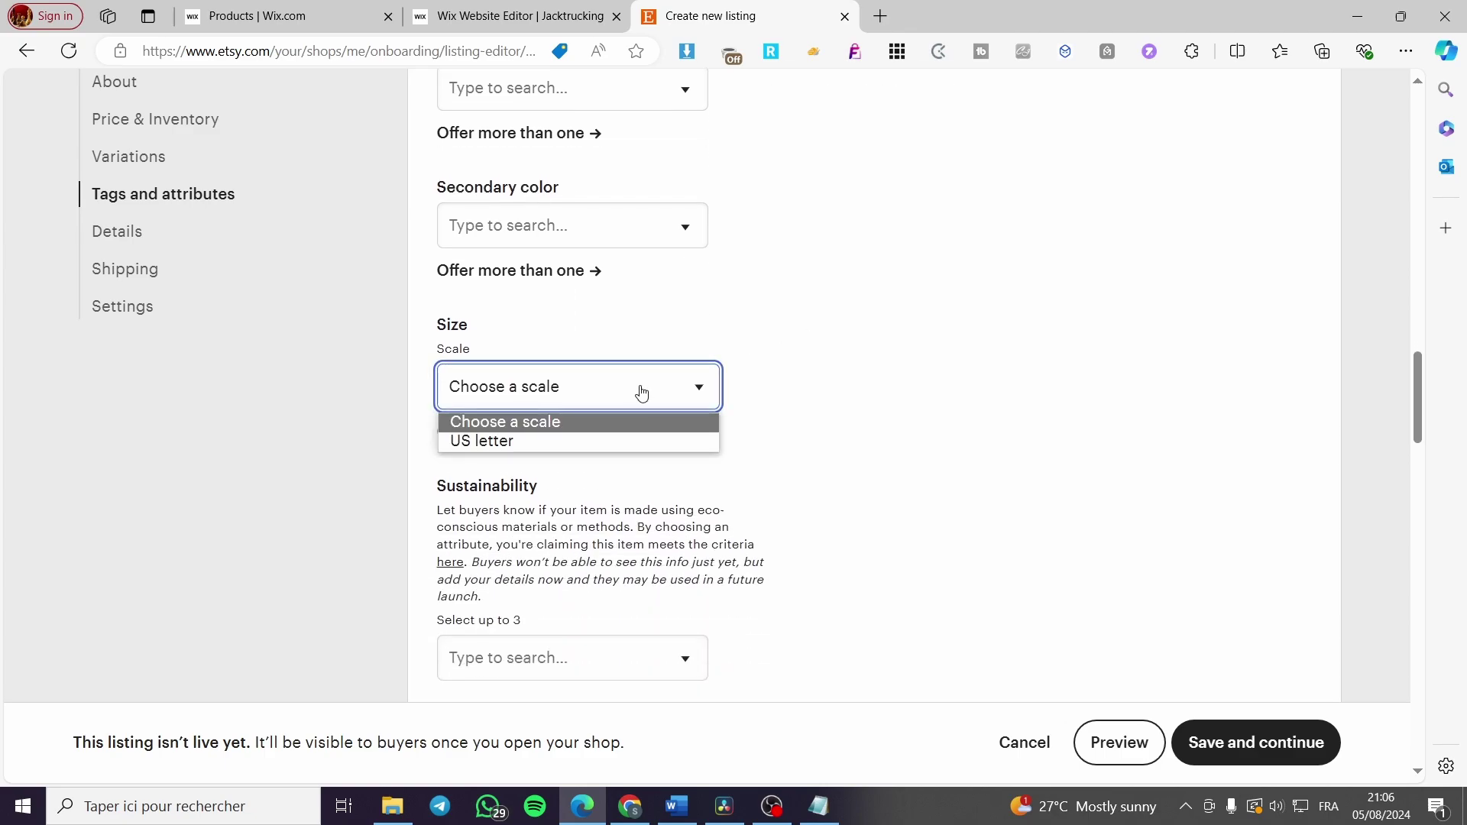
{"action": "left_click", "coordinate": [906, 382]}
{"action": "scroll", "coordinate": [576, 407], "scroll_direction": "down", "scroll_amount": 2}
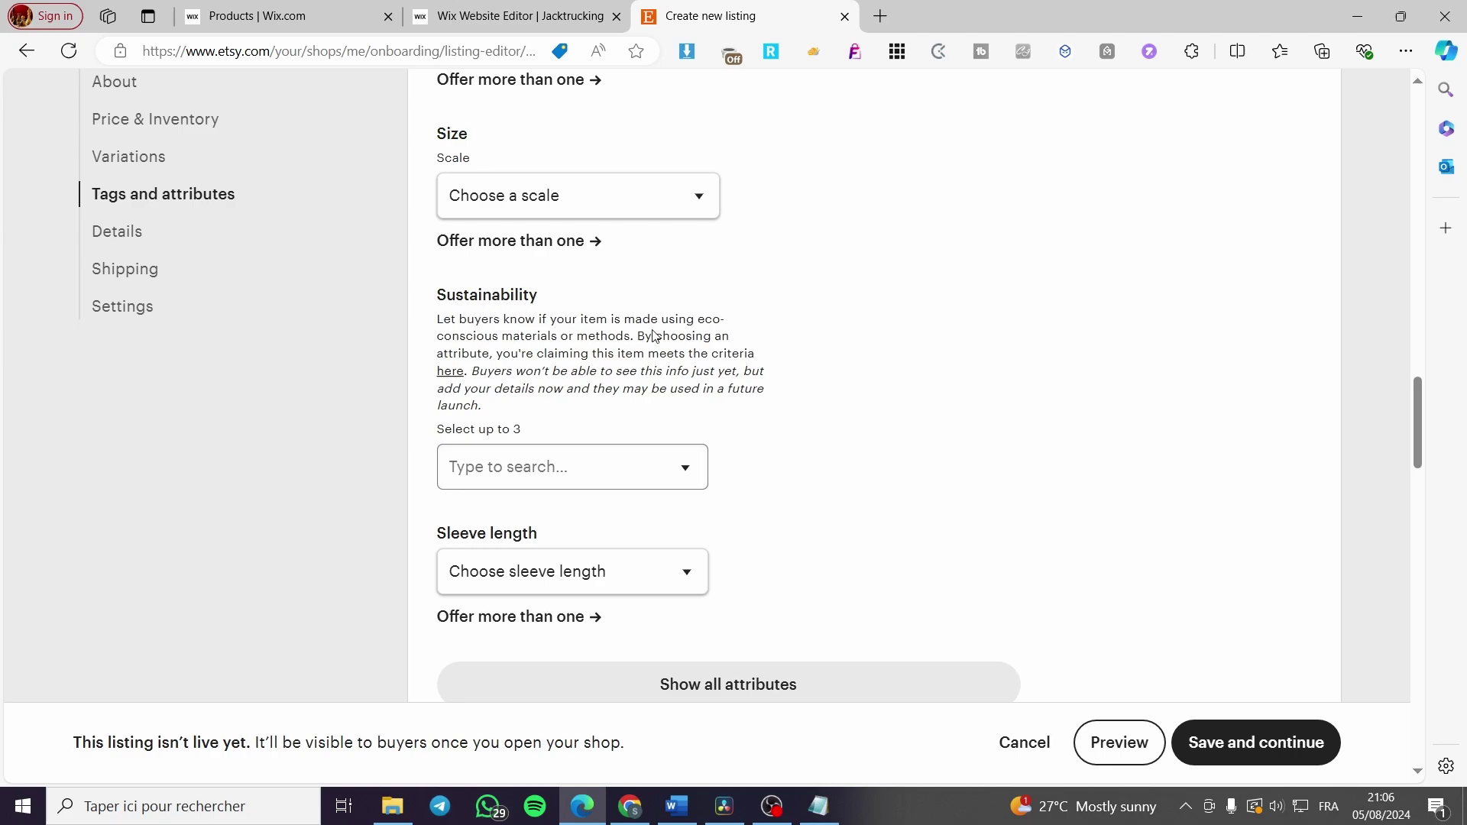
{"action": "left_click", "coordinate": [720, 471]}
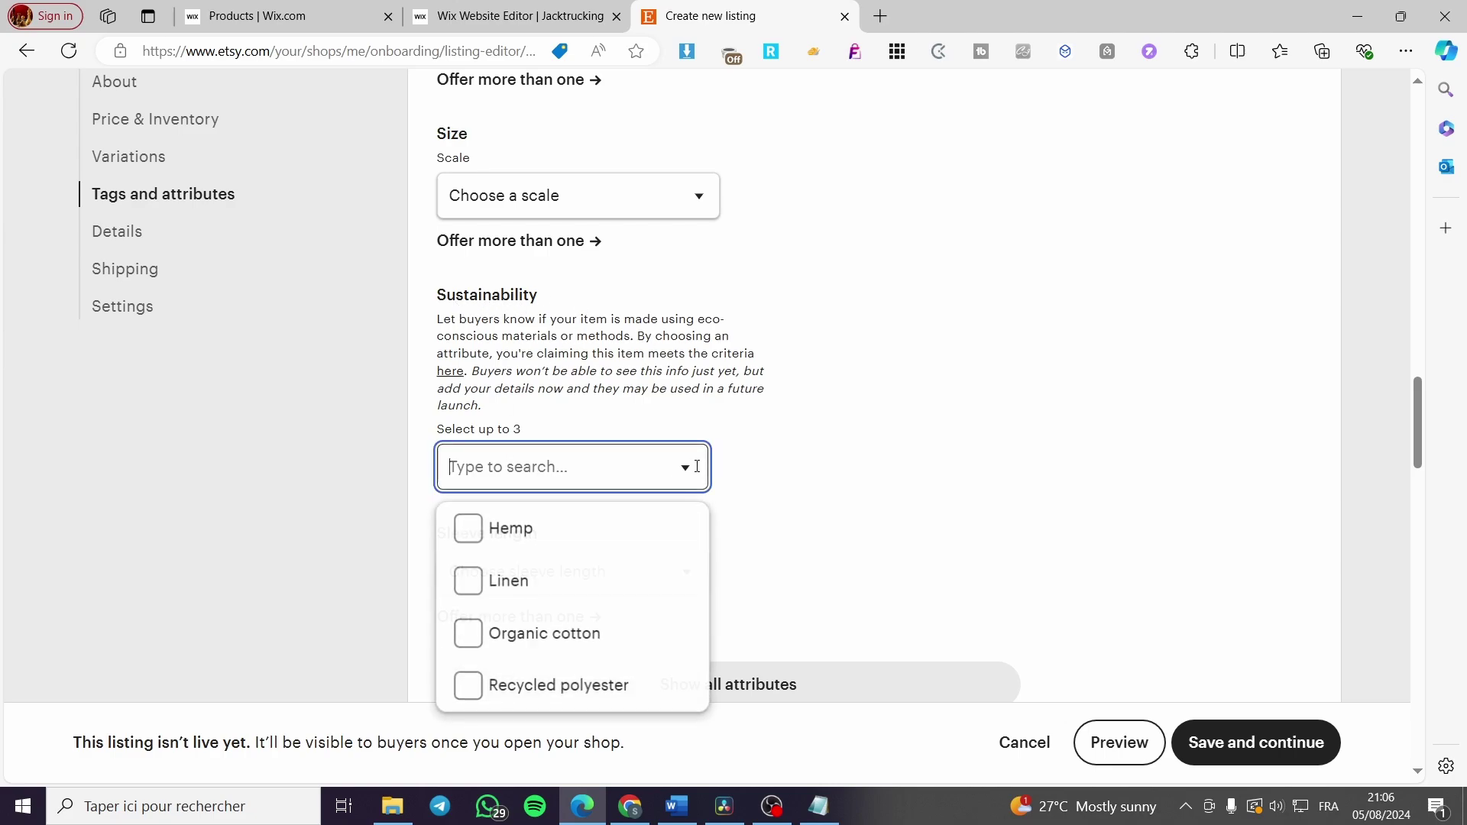
{"action": "left_click", "coordinate": [822, 478]}
{"action": "left_click", "coordinate": [671, 455]}
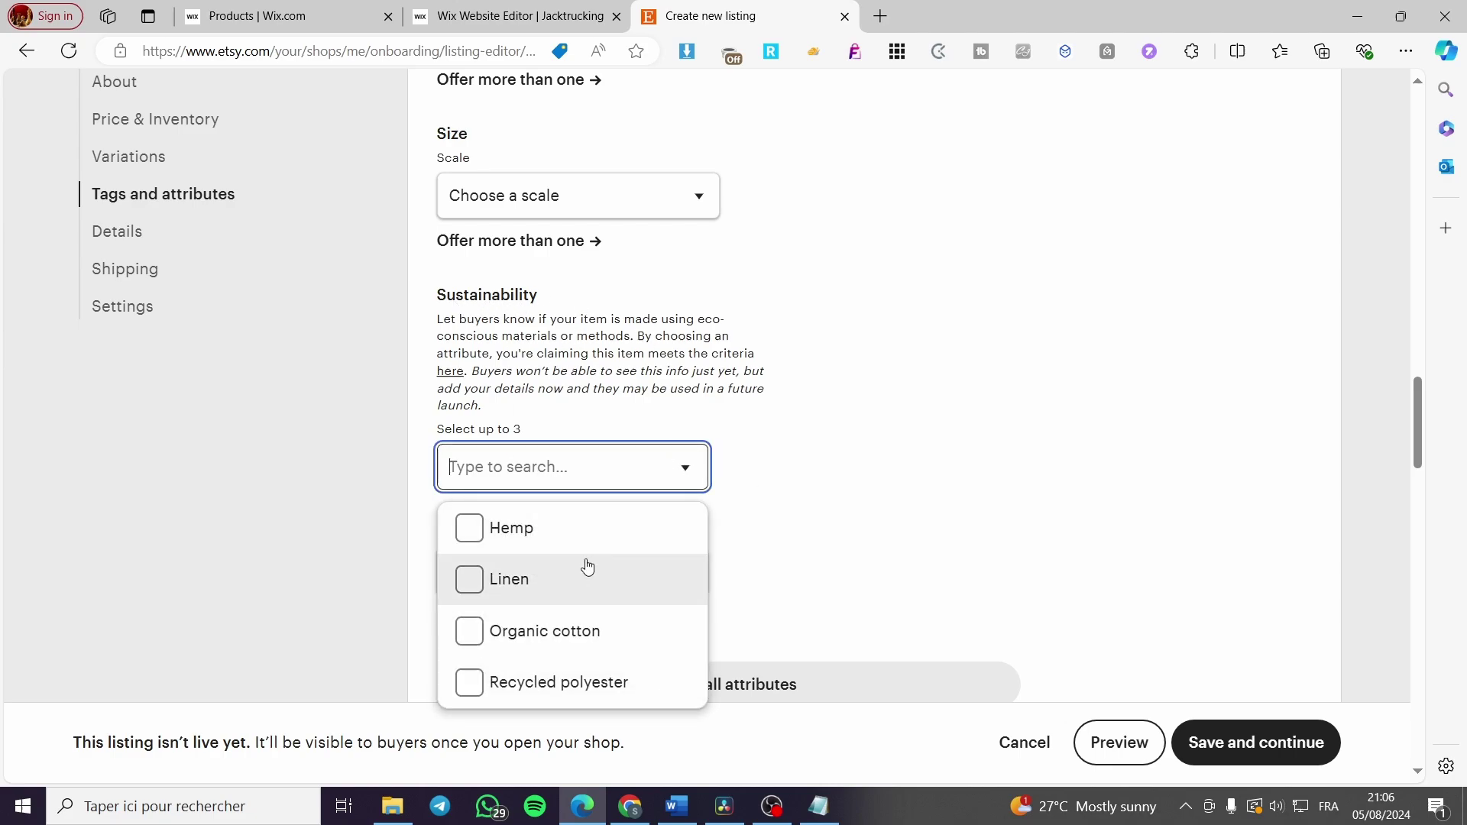
{"action": "left_click", "coordinate": [464, 583]}
{"action": "left_click", "coordinate": [473, 631]}
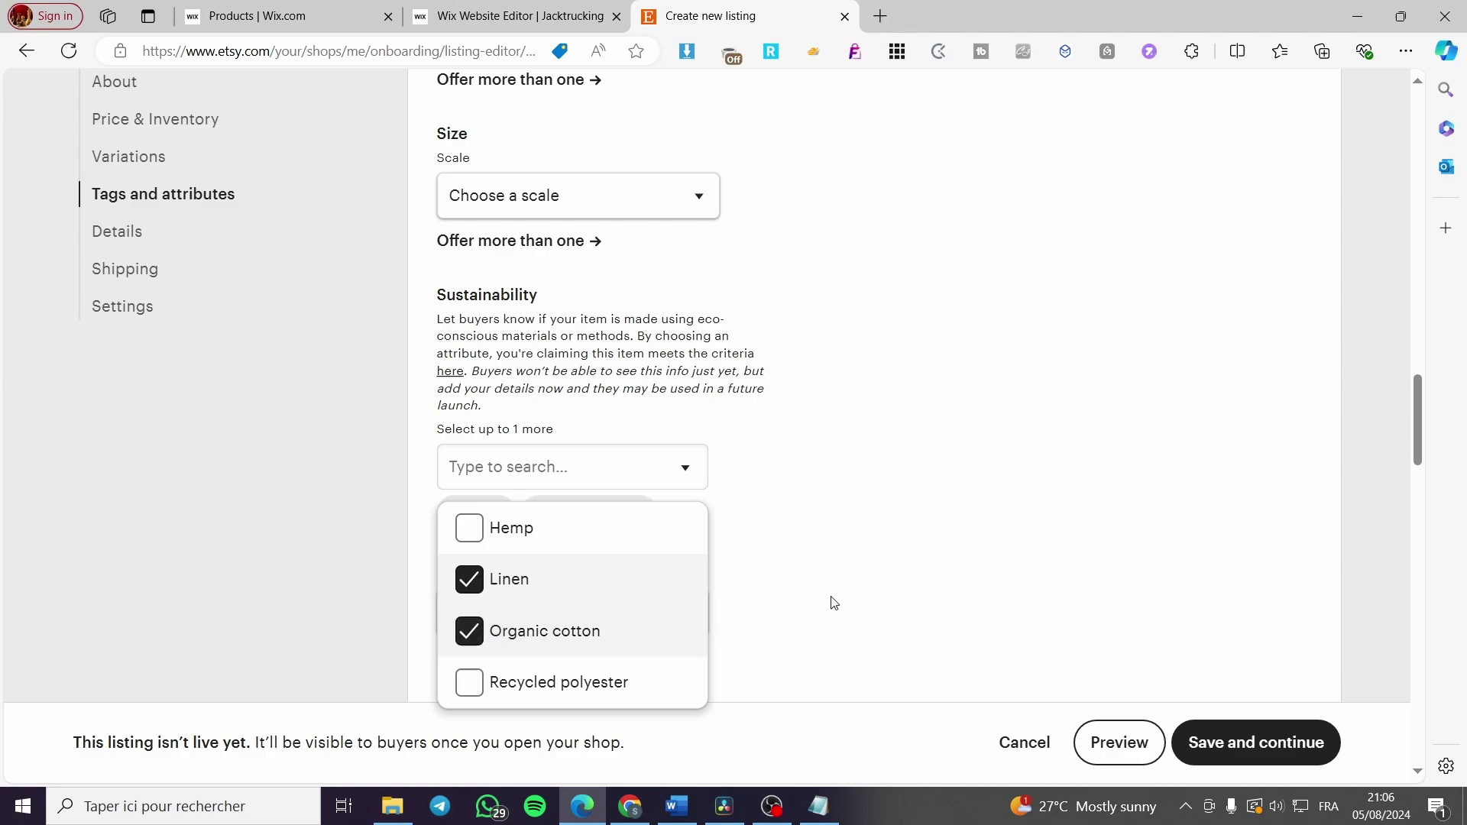
{"action": "left_click", "coordinate": [469, 682]}
{"action": "left_click", "coordinate": [766, 596]}
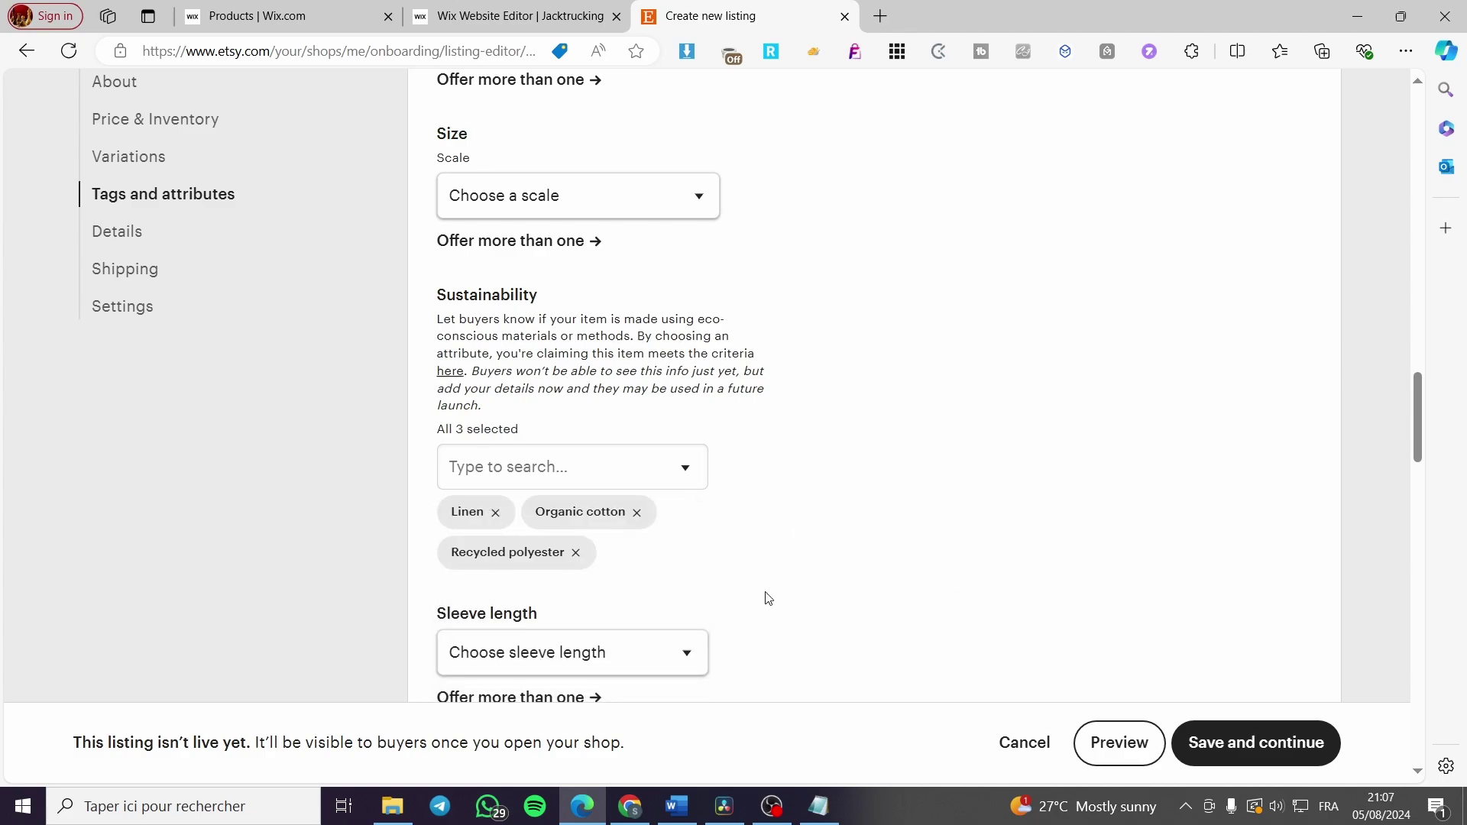
Set the sleeve length attribute to Short sleeve
{"action": "scroll", "coordinate": [645, 545], "scroll_direction": "down", "scroll_amount": 3}
{"action": "scroll", "coordinate": [645, 545], "scroll_direction": "down", "scroll_amount": 1}
{"action": "left_click", "coordinate": [649, 368]}
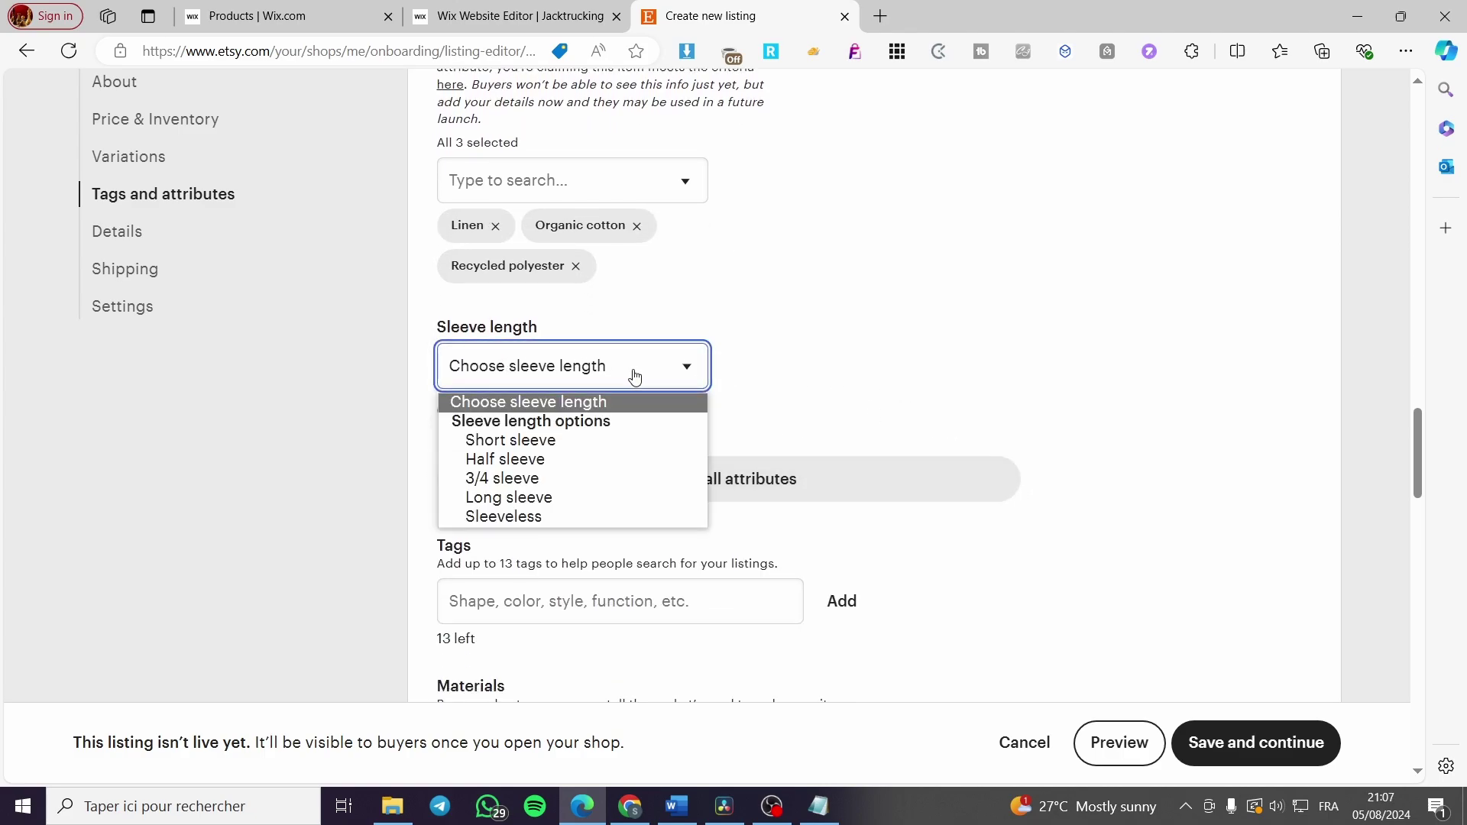
{"action": "left_click", "coordinate": [612, 441]}
{"action": "left_click", "coordinate": [661, 382]}
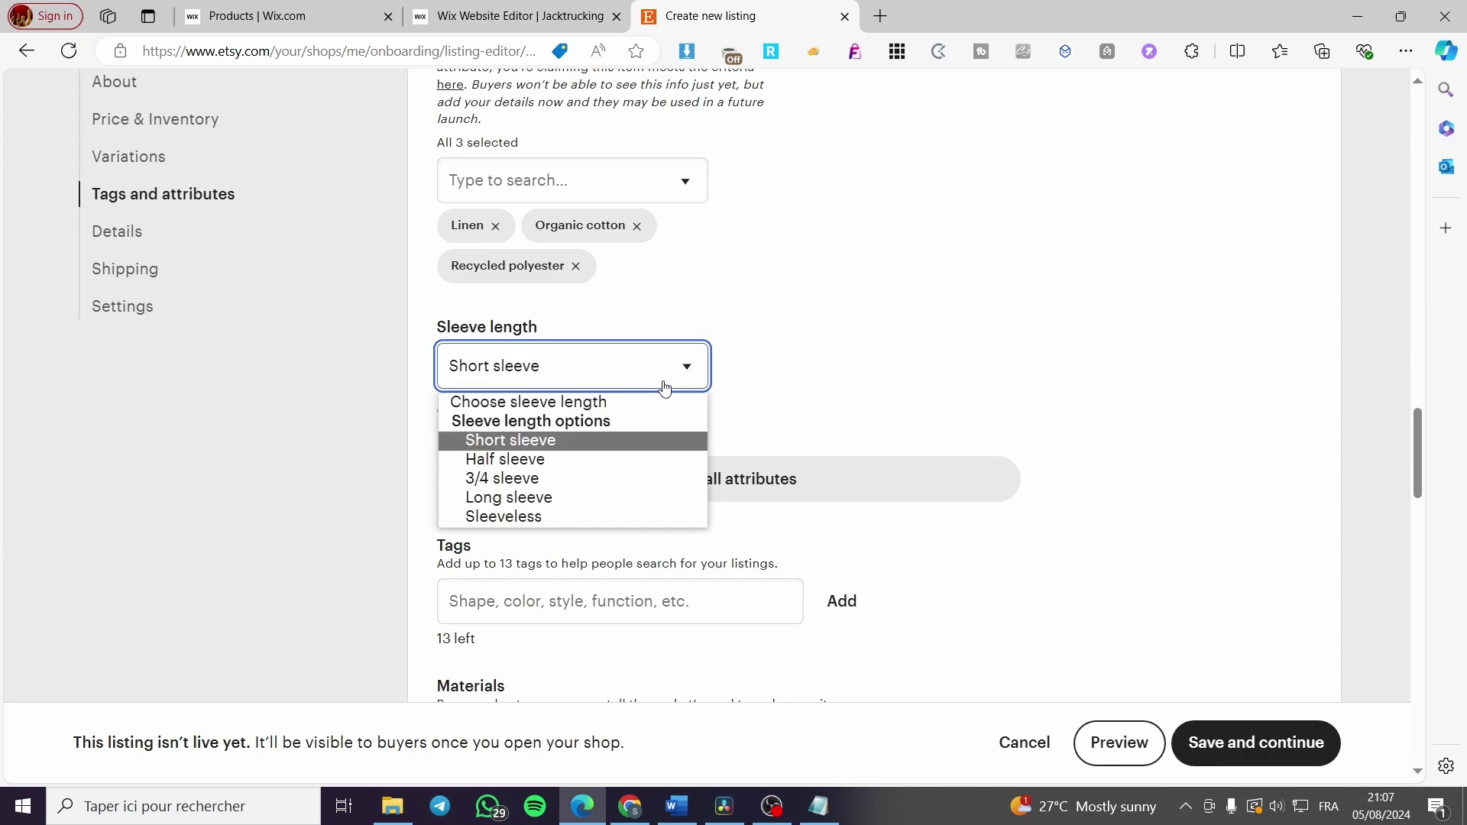
{"action": "left_click", "coordinate": [662, 382]}
{"action": "scroll", "coordinate": [905, 383], "scroll_direction": "down", "scroll_amount": 3}
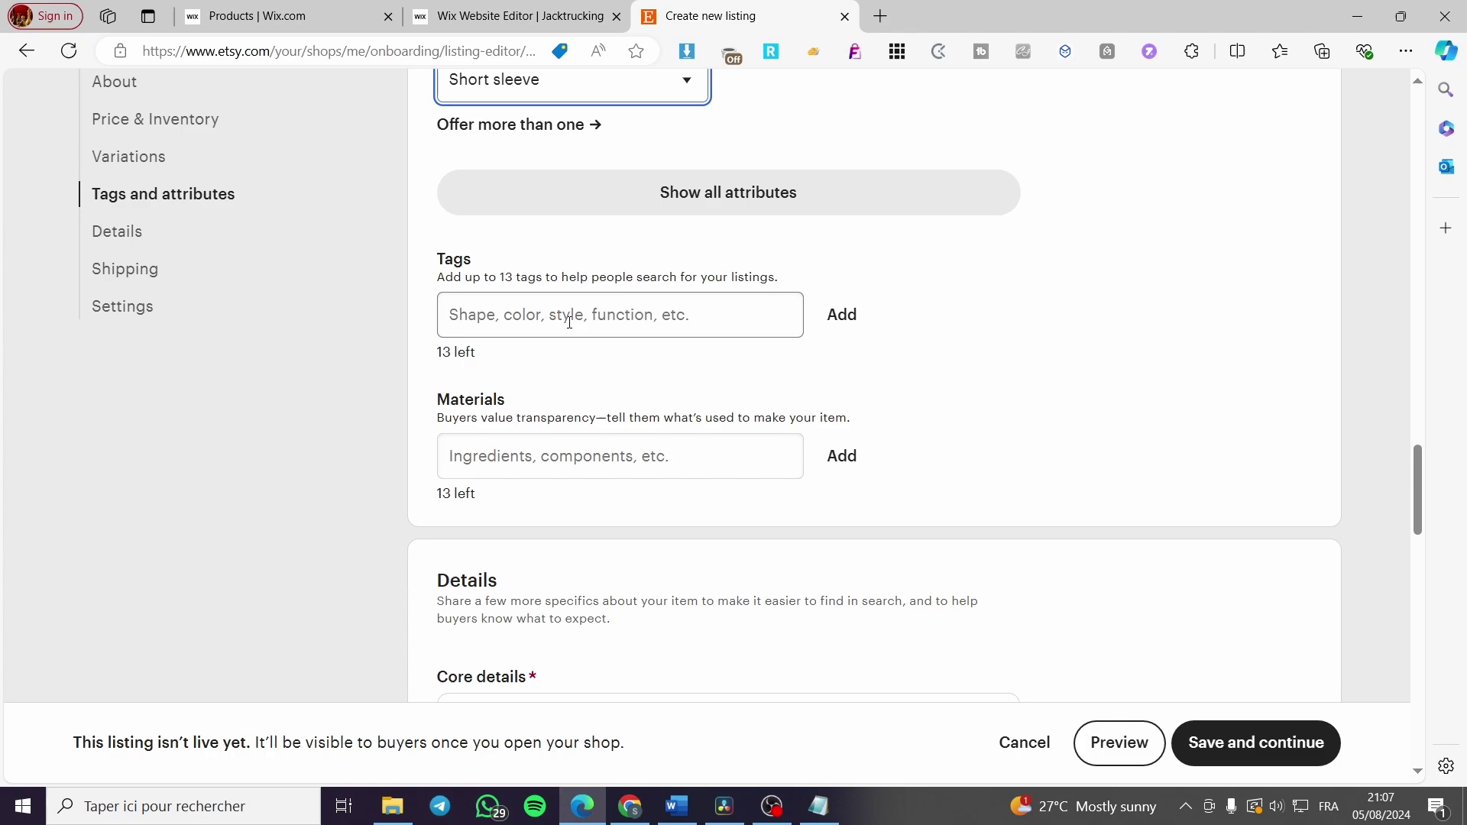
{"action": "scroll", "coordinate": [573, 432], "scroll_direction": "down", "scroll_amount": 3}
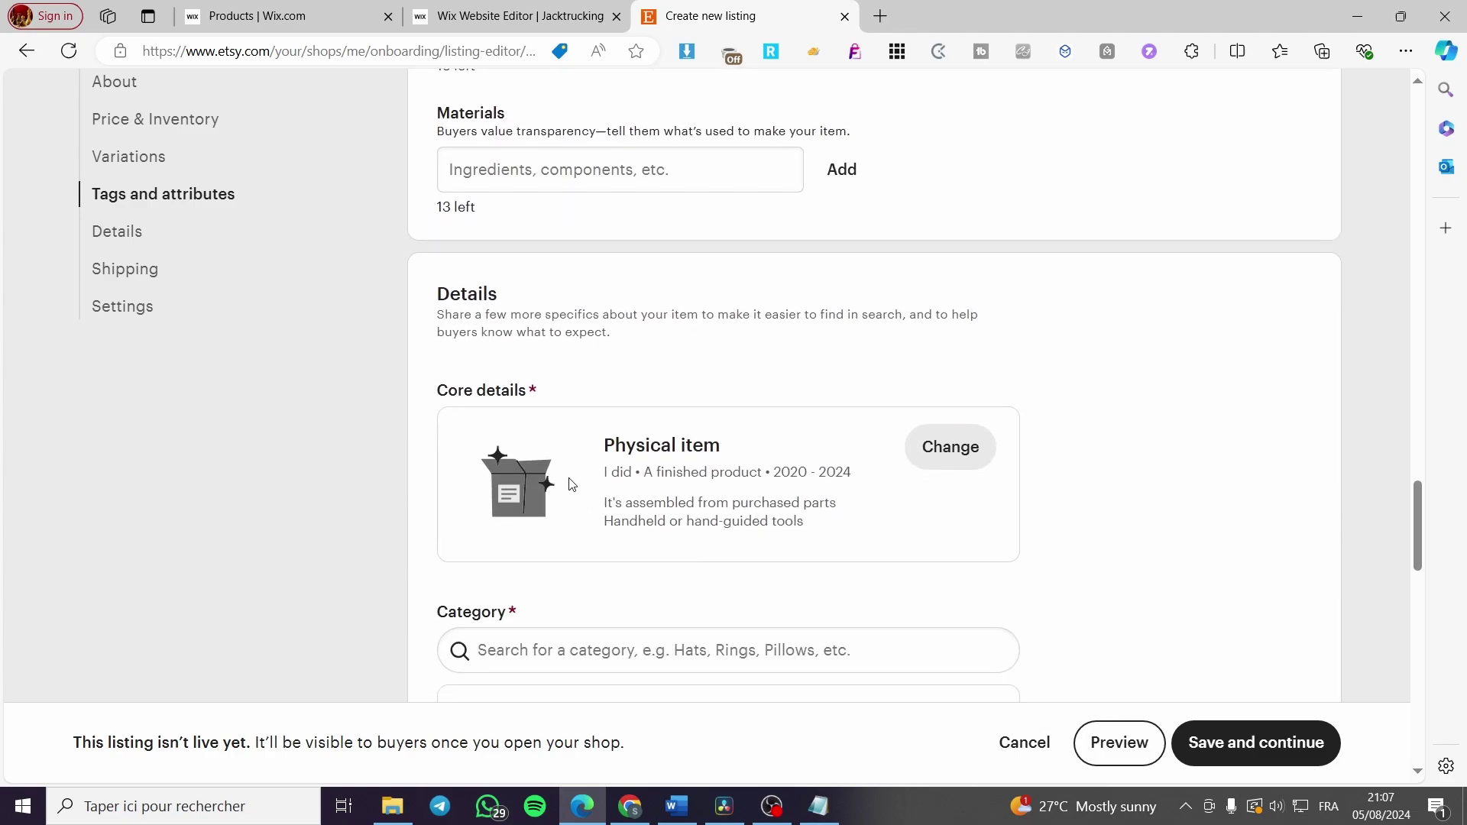
{"action": "scroll", "coordinate": [517, 311], "scroll_direction": "down", "scroll_amount": 3}
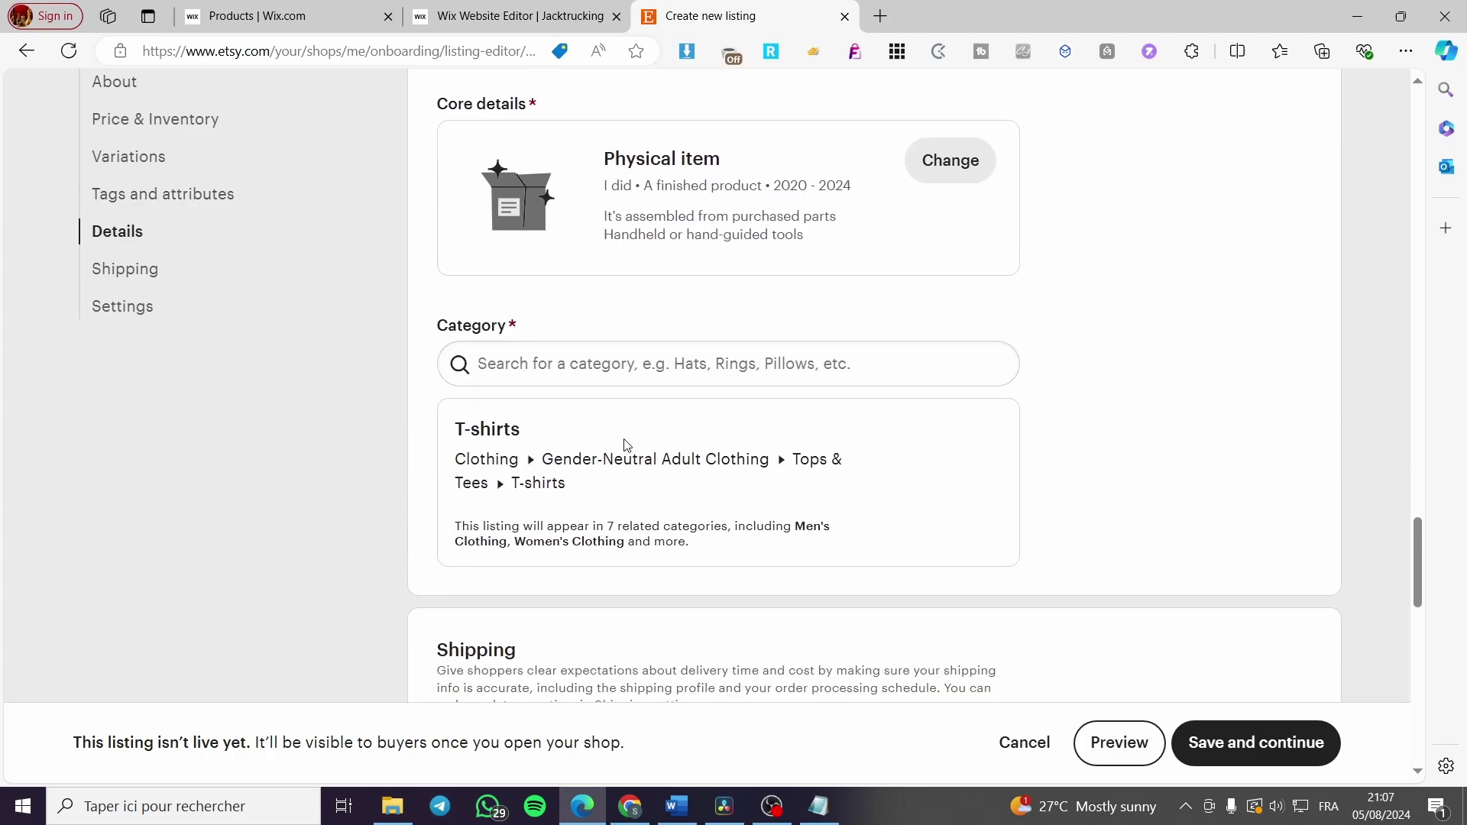
{"action": "scroll", "coordinate": [570, 380], "scroll_direction": "down", "scroll_amount": 3}
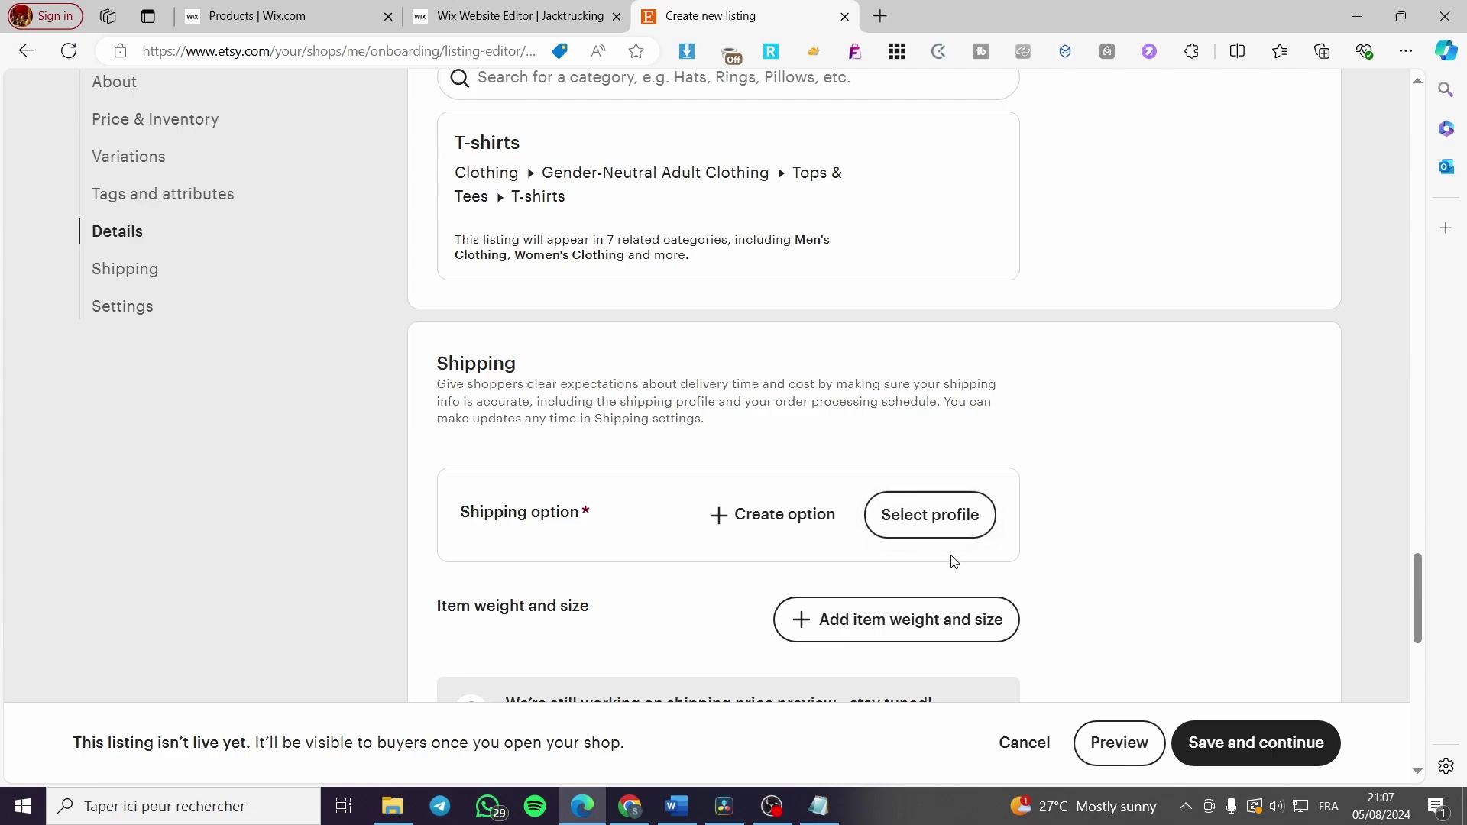
{"action": "scroll", "coordinate": [954, 562], "scroll_direction": "down", "scroll_amount": 1}
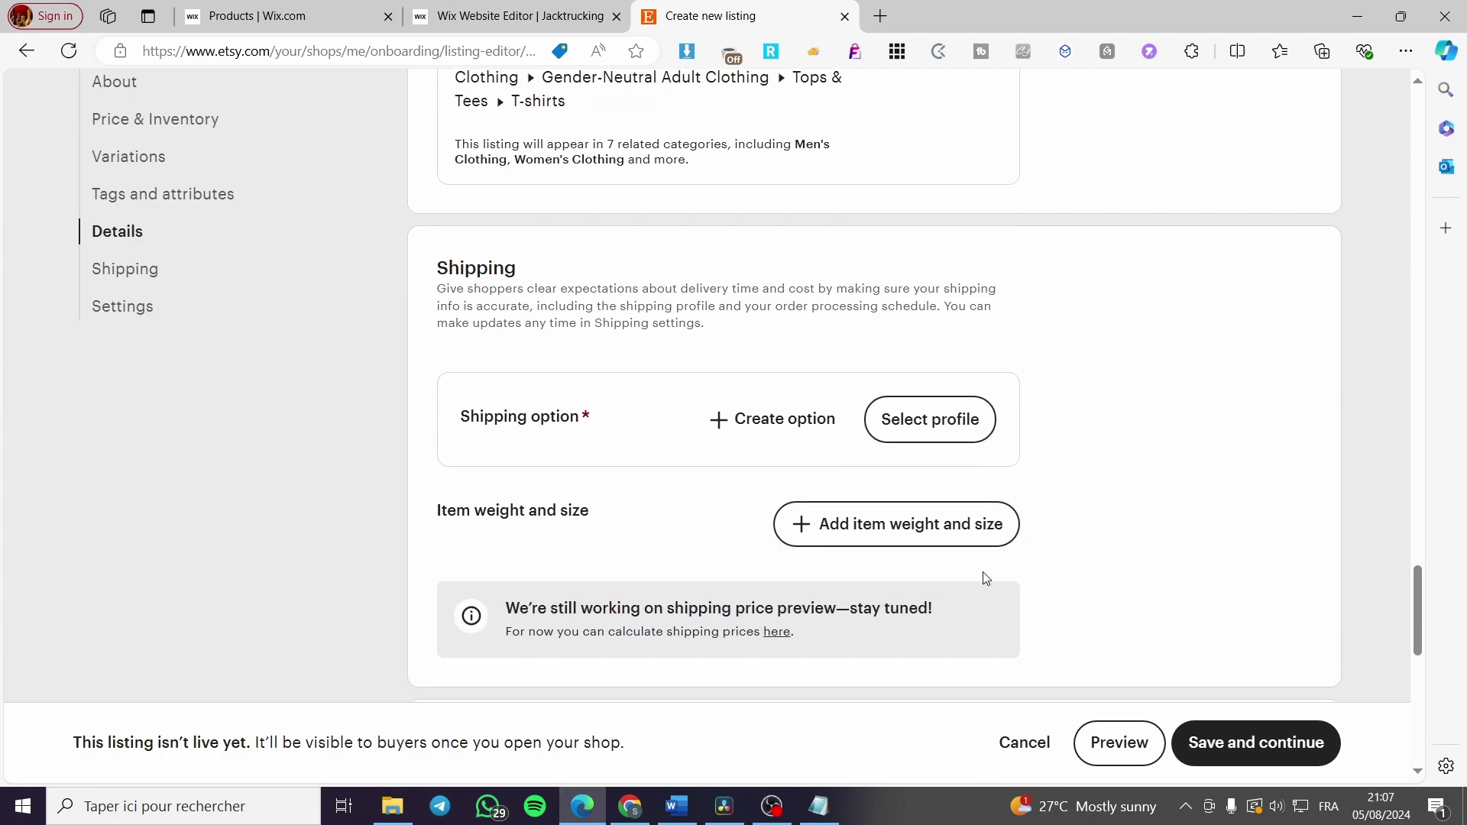
{"action": "scroll", "coordinate": [1123, 619], "scroll_direction": "down", "scroll_amount": 2}
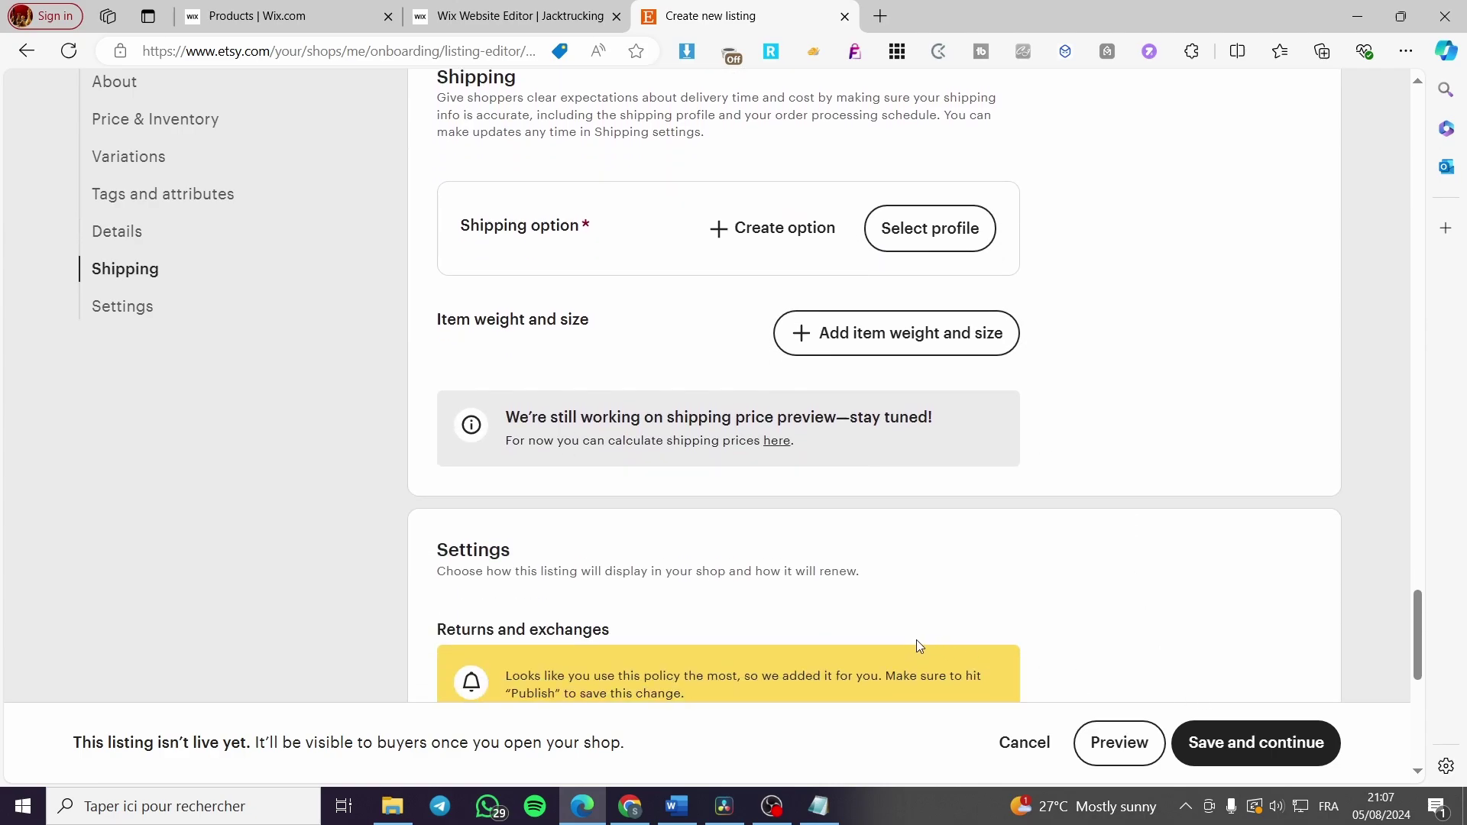
{"action": "scroll", "coordinate": [856, 634], "scroll_direction": "down", "scroll_amount": 2}
{"action": "scroll", "coordinate": [790, 619], "scroll_direction": "down", "scroll_amount": 5}
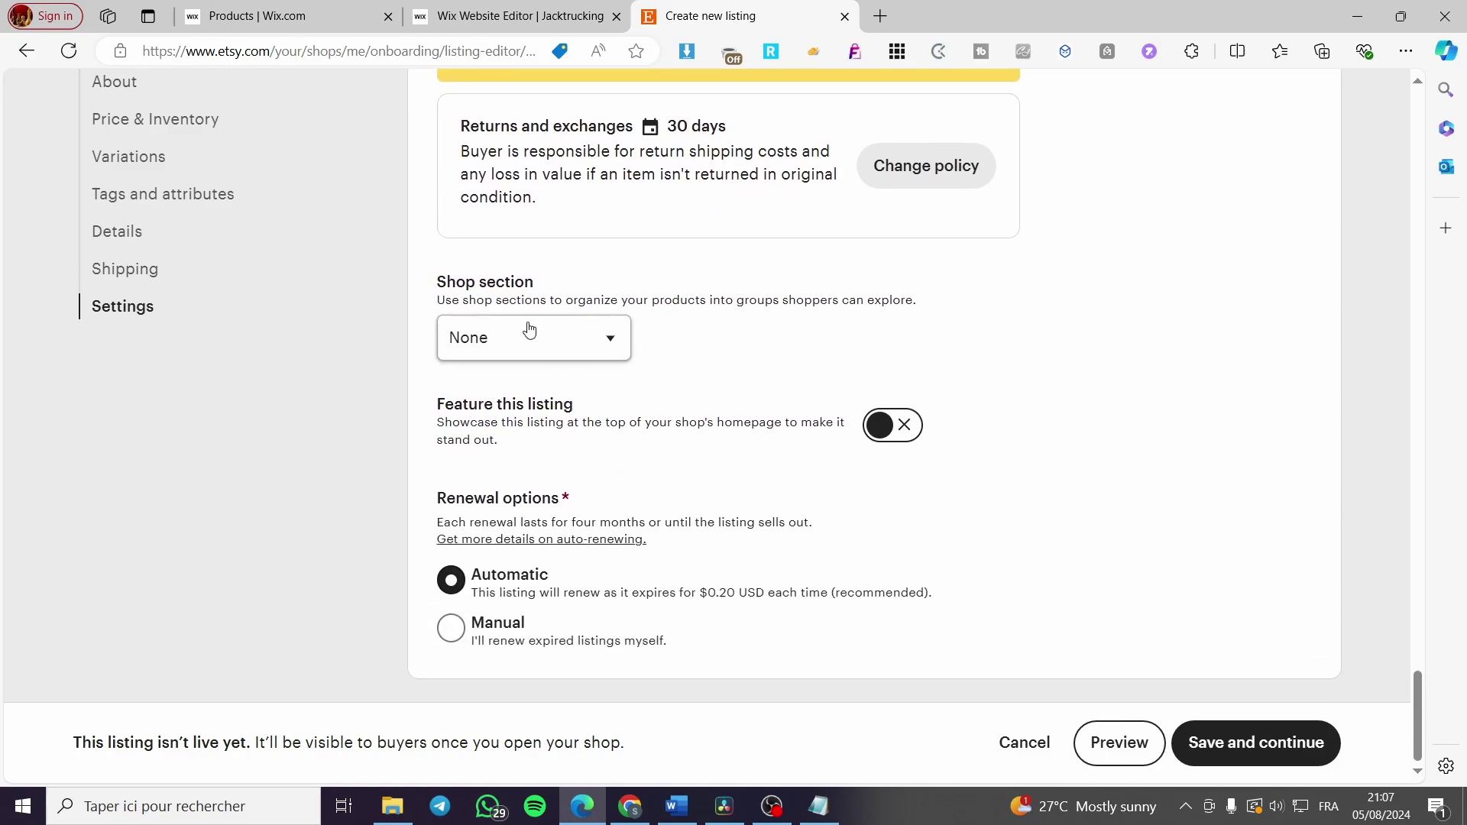
Keep Shop section at None, try saving, and jump to the flagged Shipping profile error
{"action": "left_click", "coordinate": [603, 337]}
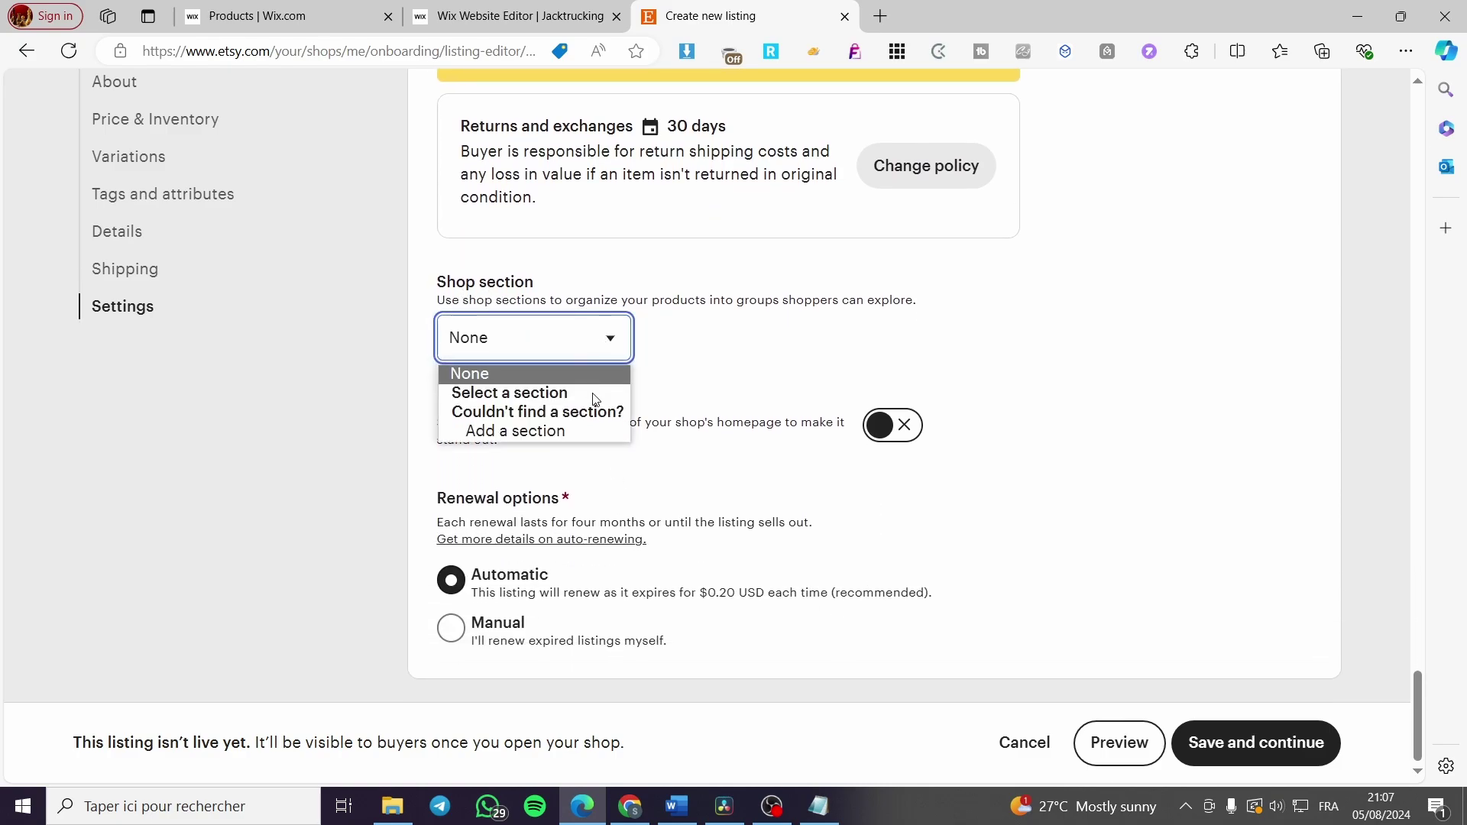
{"action": "left_click", "coordinate": [609, 341]}
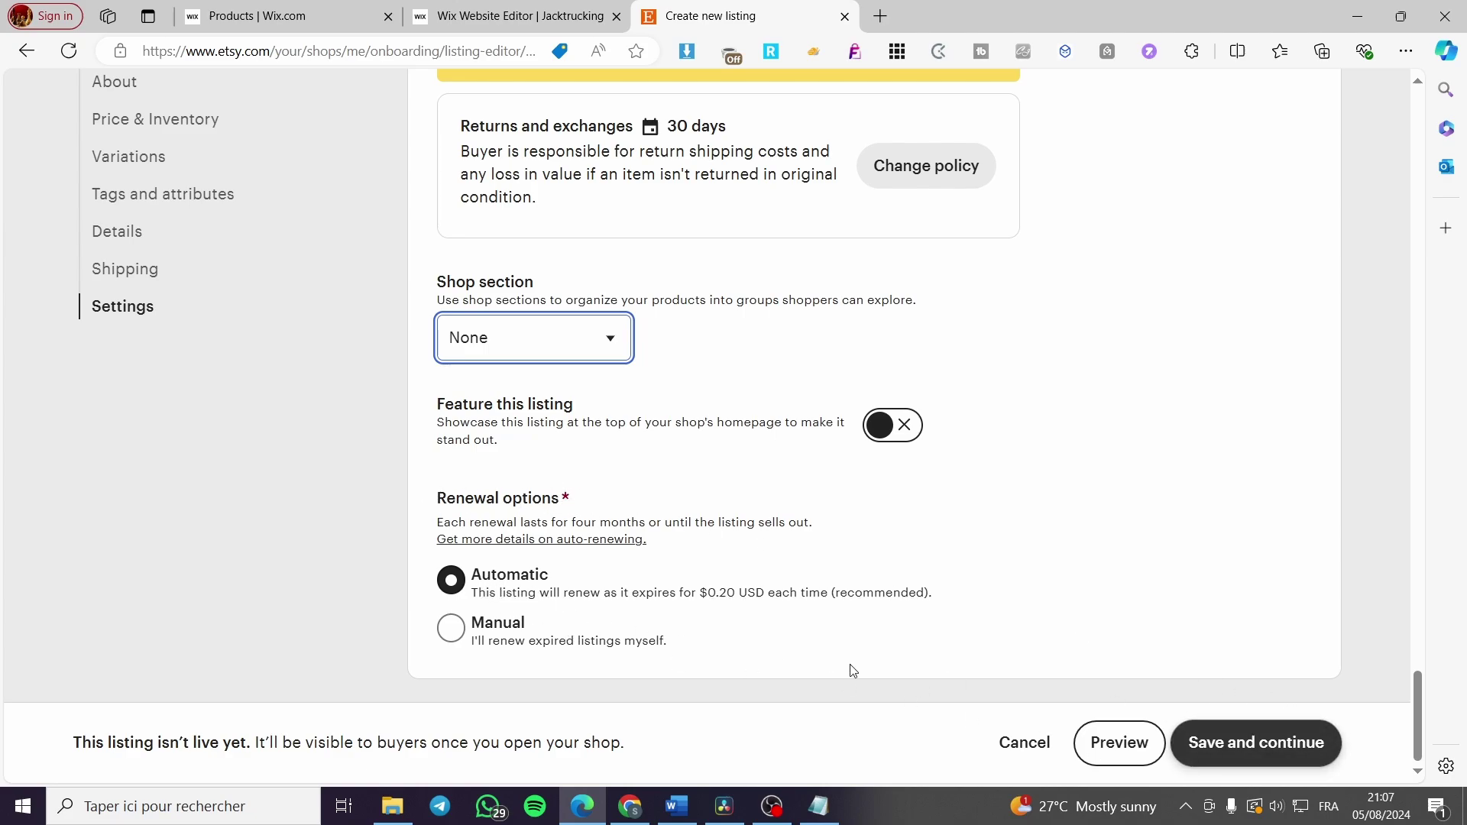
{"action": "left_click", "coordinate": [1271, 757]}
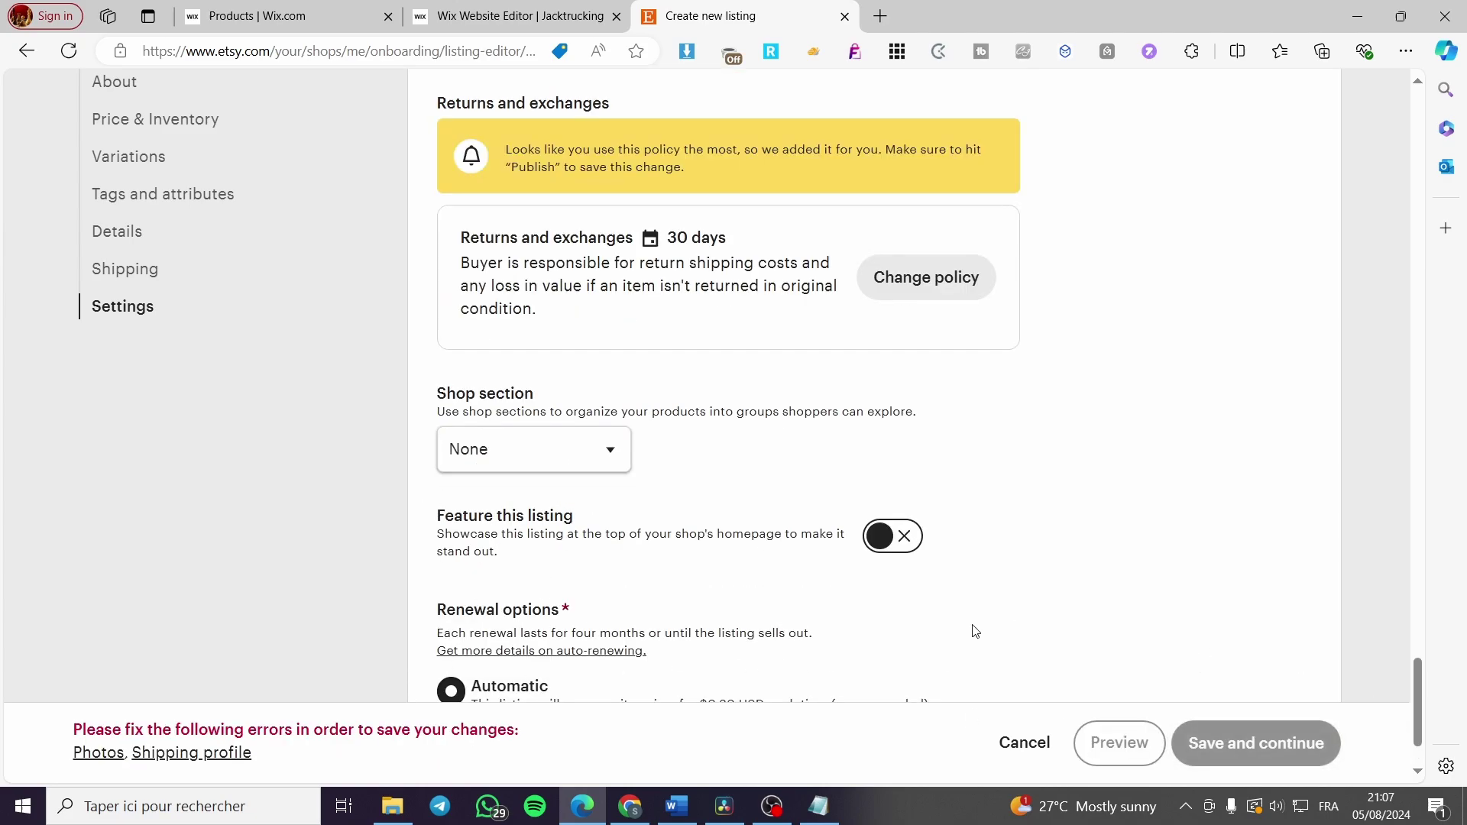
{"action": "left_click", "coordinate": [184, 753]}
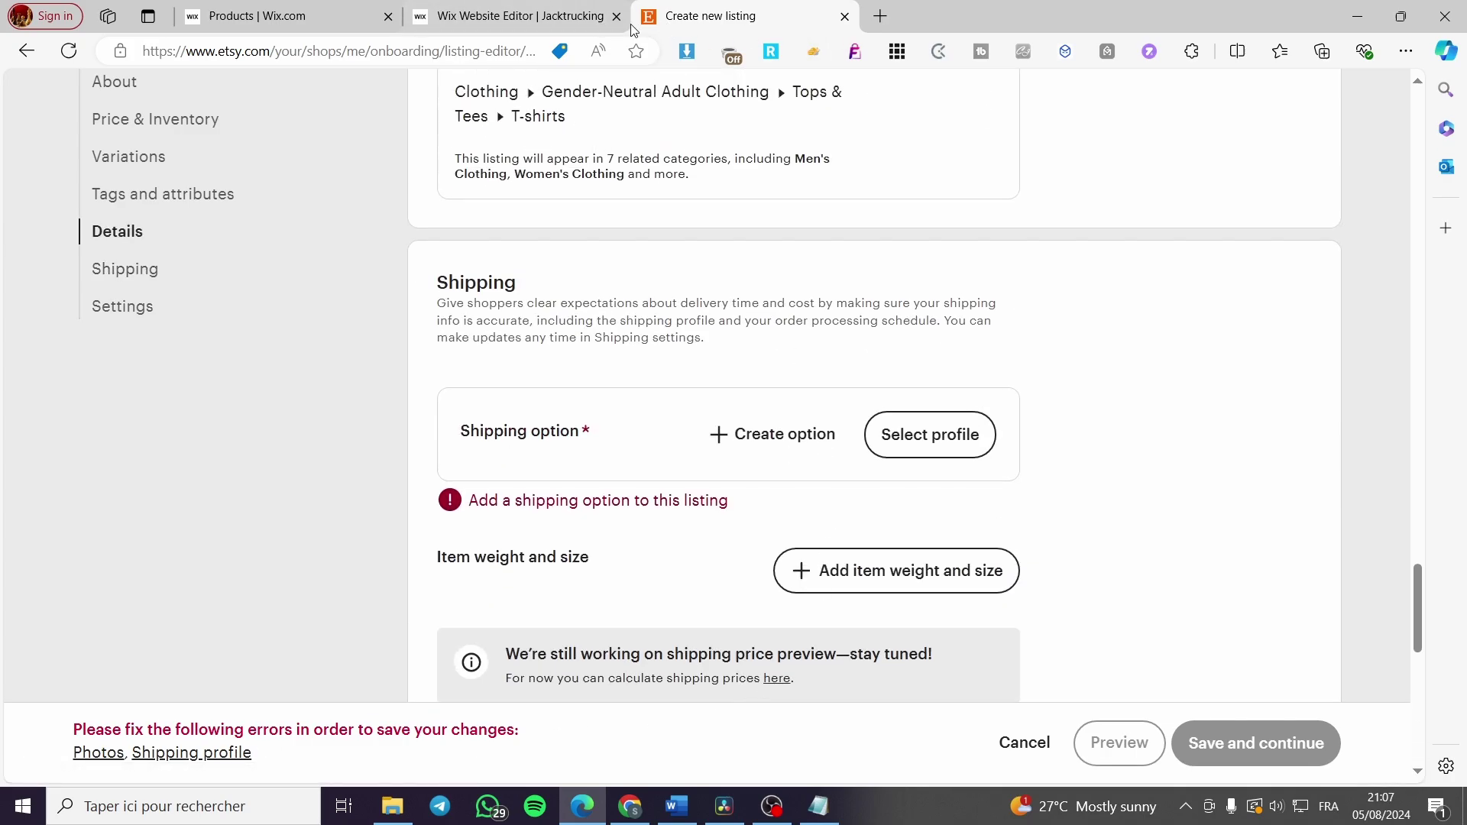
Return to the Wix Products list of 13 items via the browser tabs
{"action": "left_click", "coordinate": [520, 16]}
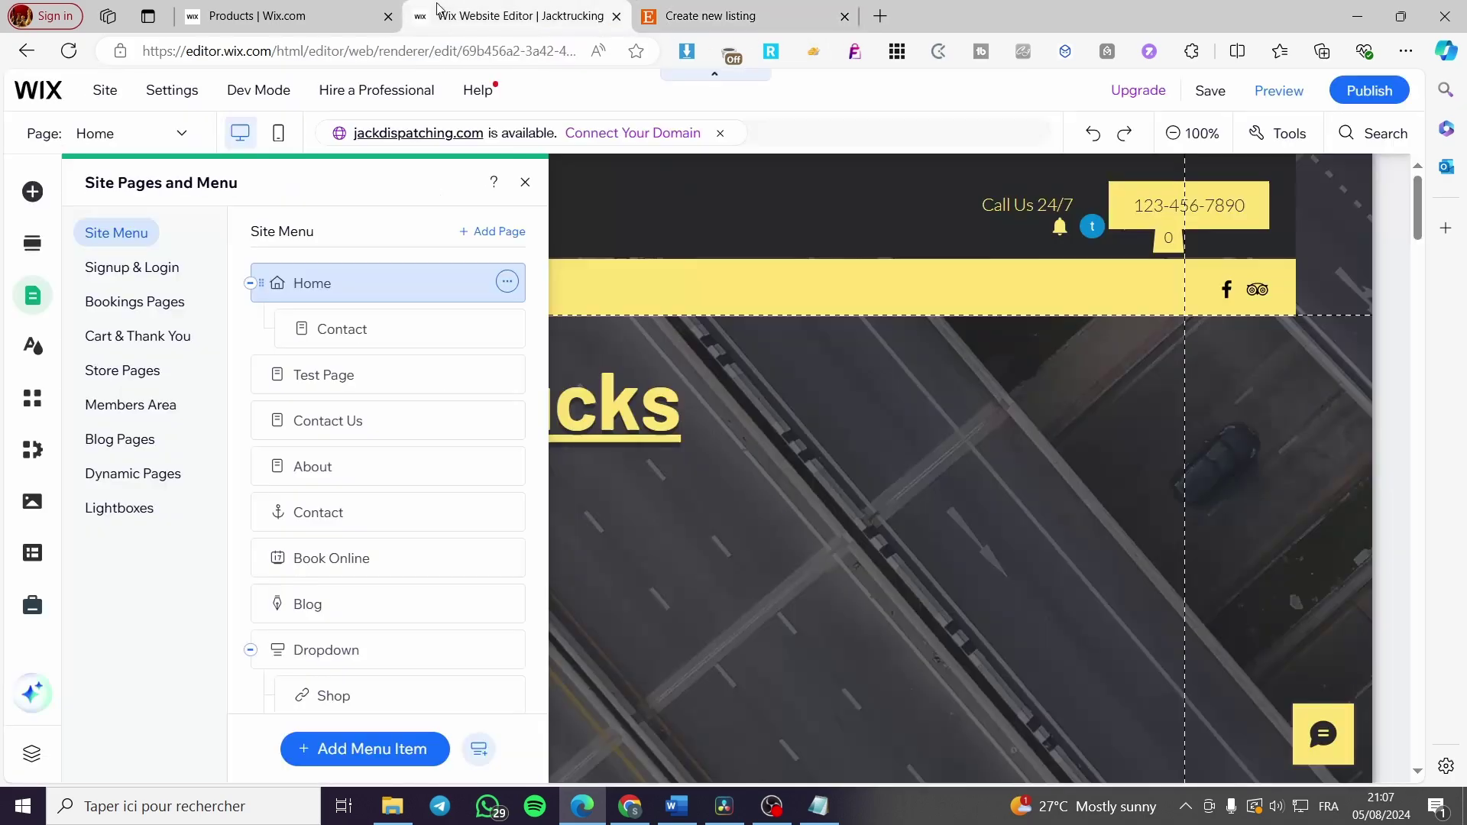
{"action": "left_click", "coordinate": [322, 9]}
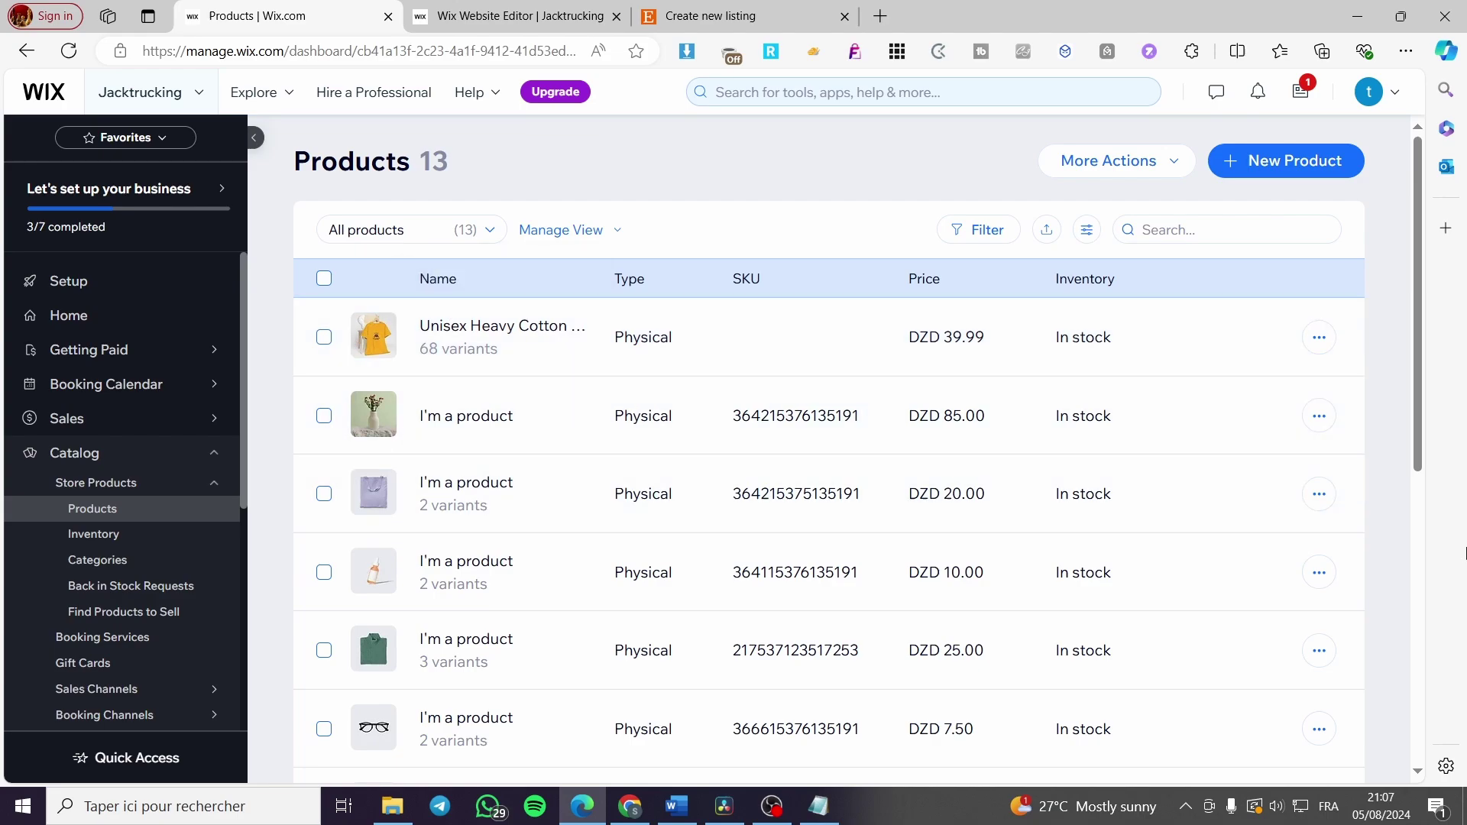